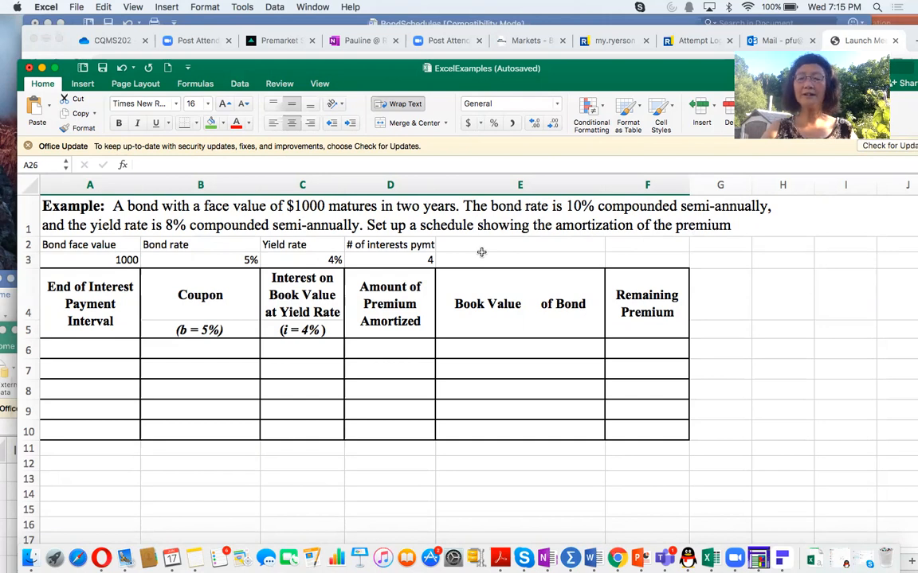
Step: Review the bond face value, bond rate, yield rate and number of interest payments in A2:D3
drag(89, 245, 94, 261)
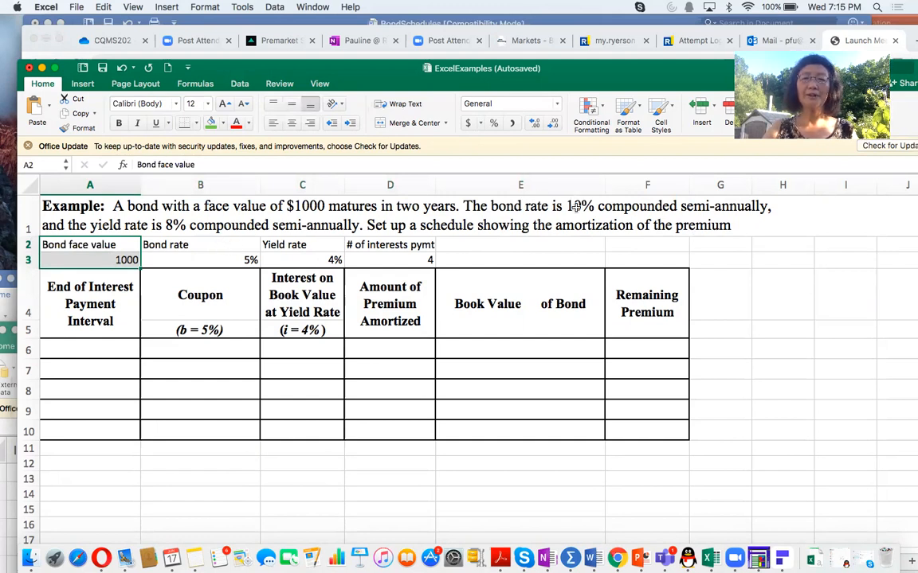
click(222, 245)
drag(227, 260, 227, 260)
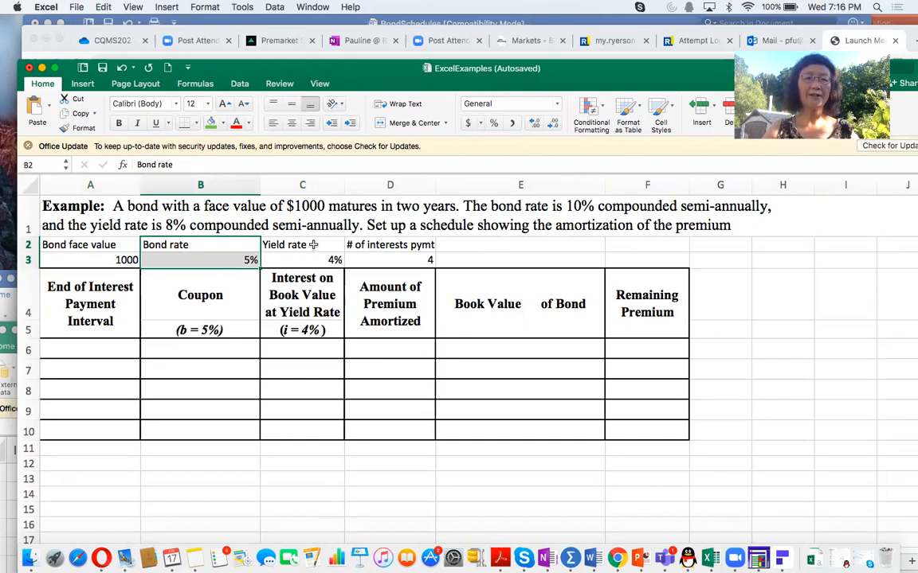
drag(313, 245, 313, 258)
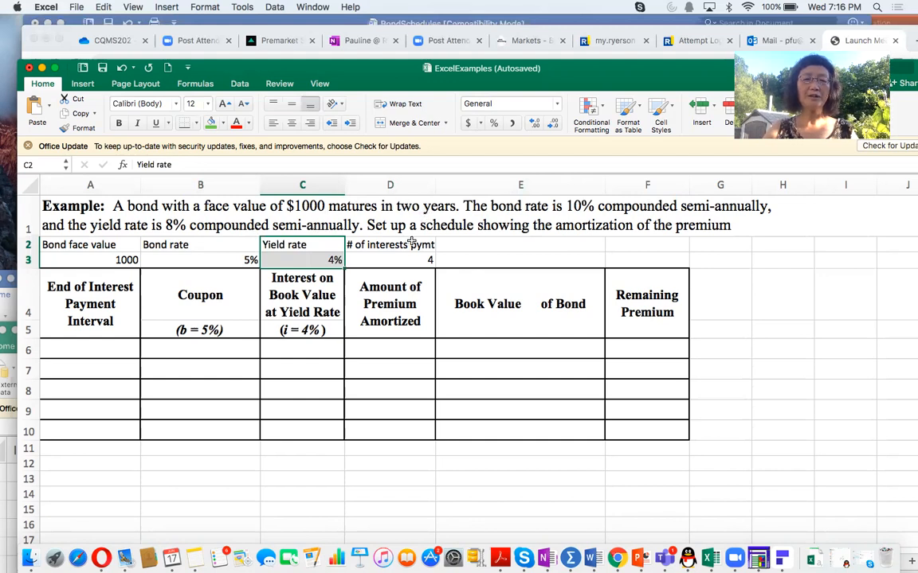
click(403, 245)
drag(404, 245, 404, 261)
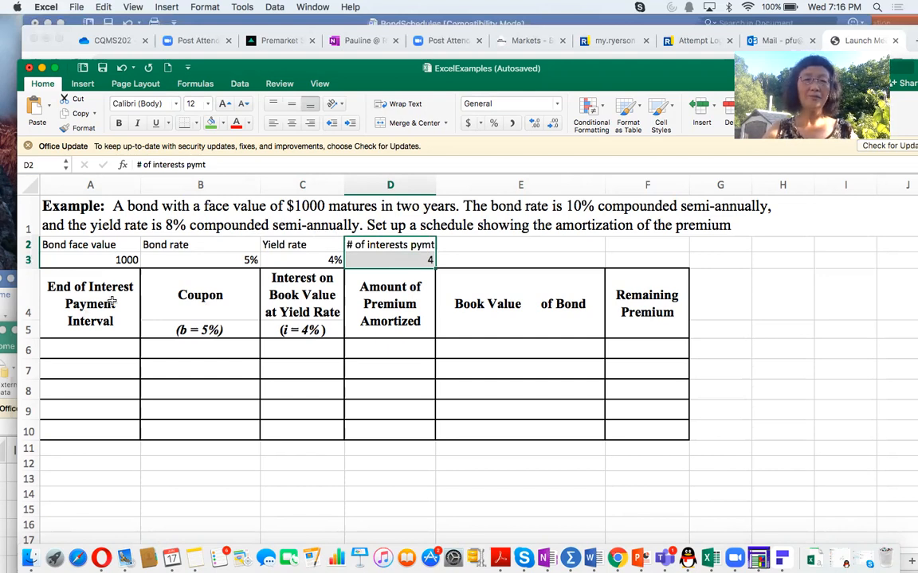
drag(180, 245, 191, 261)
drag(310, 244, 309, 260)
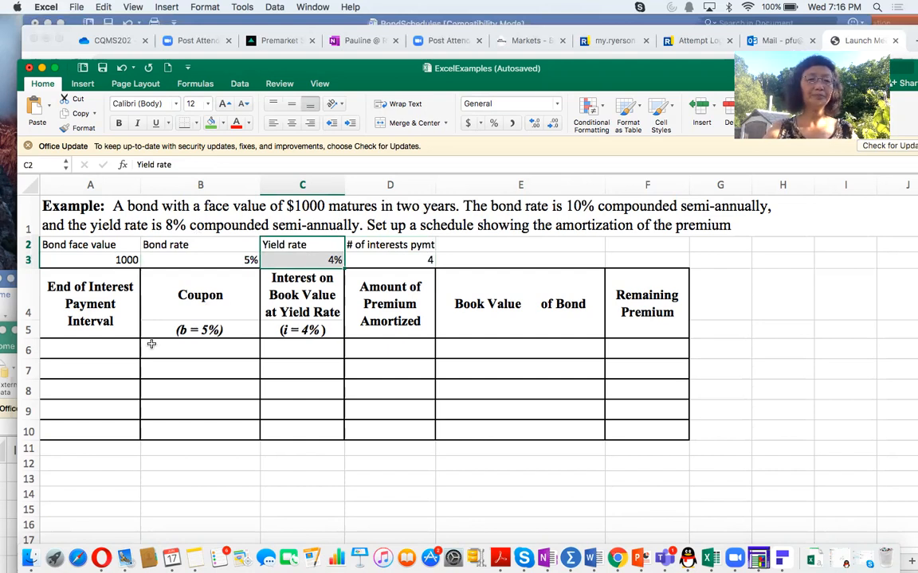
Step: Number the interest payment intervals 0 to 4 in A6:A10, extending the series from its first entries
click(106, 347)
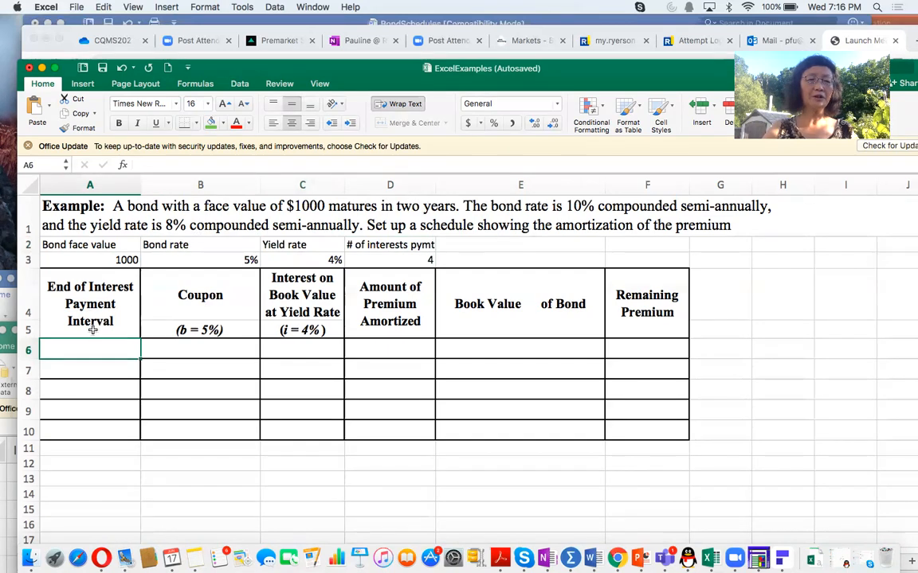
text(0)
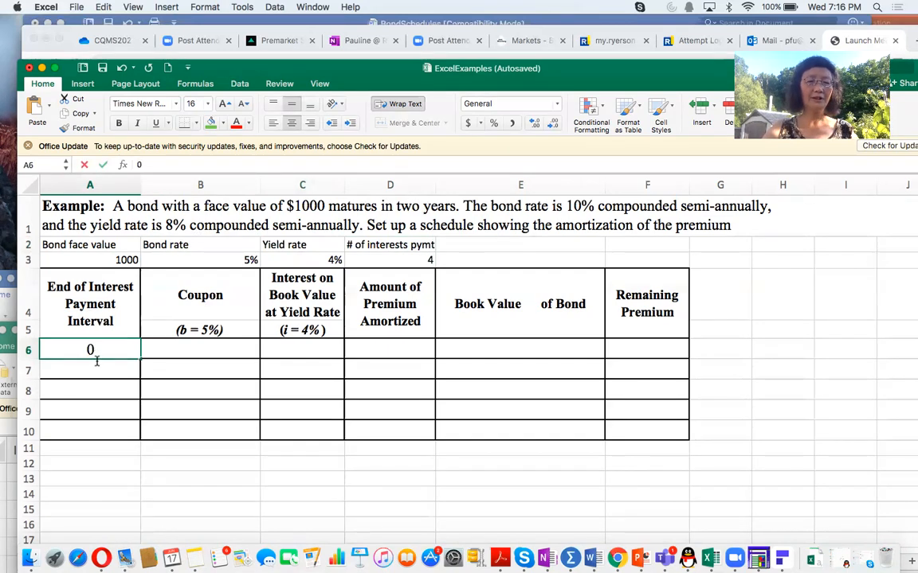
click(97, 367)
text(1)
key(Return)
text(2)
drag(97, 368, 137, 434)
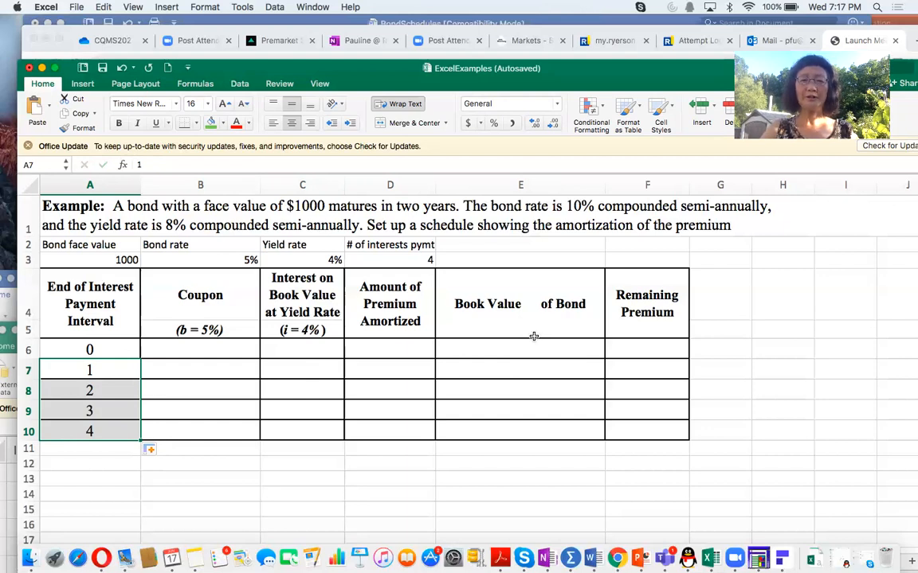
Step: Begin the first coupon formula in B7 as face value times bond rate, =A3*B3
click(191, 367)
text(=)
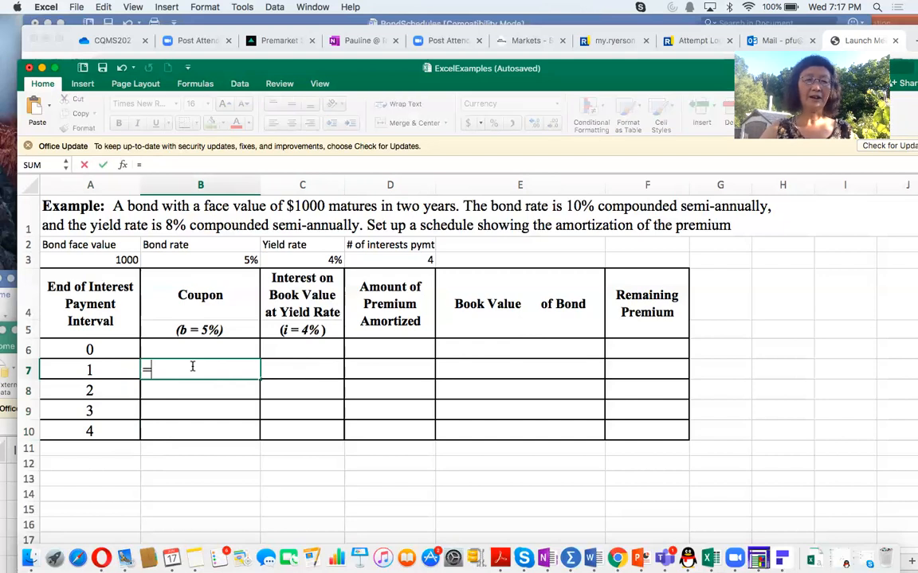
click(112, 259)
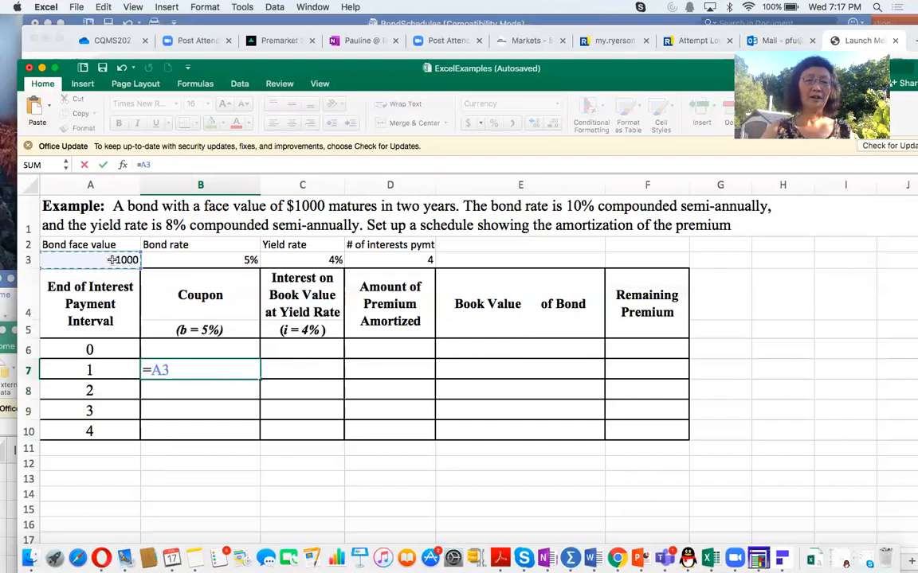
text(*)
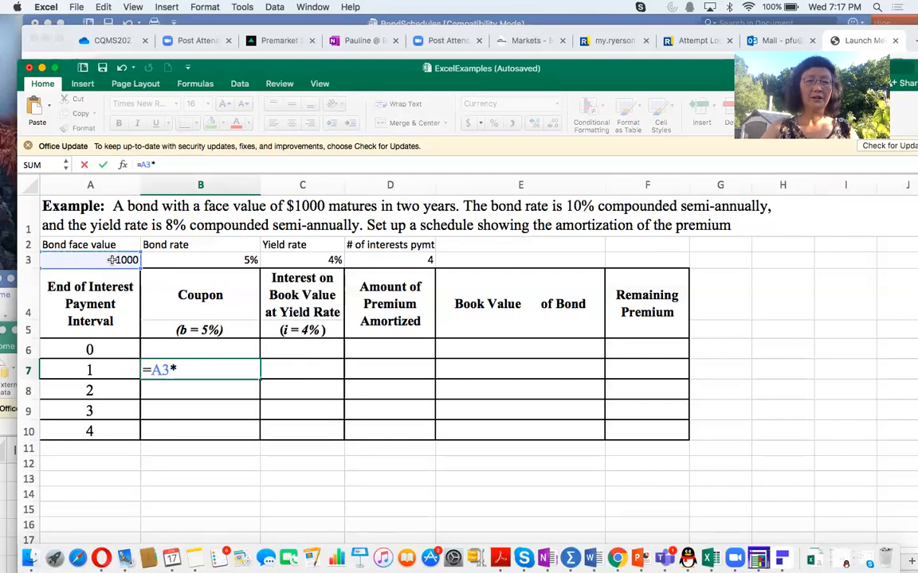
click(201, 260)
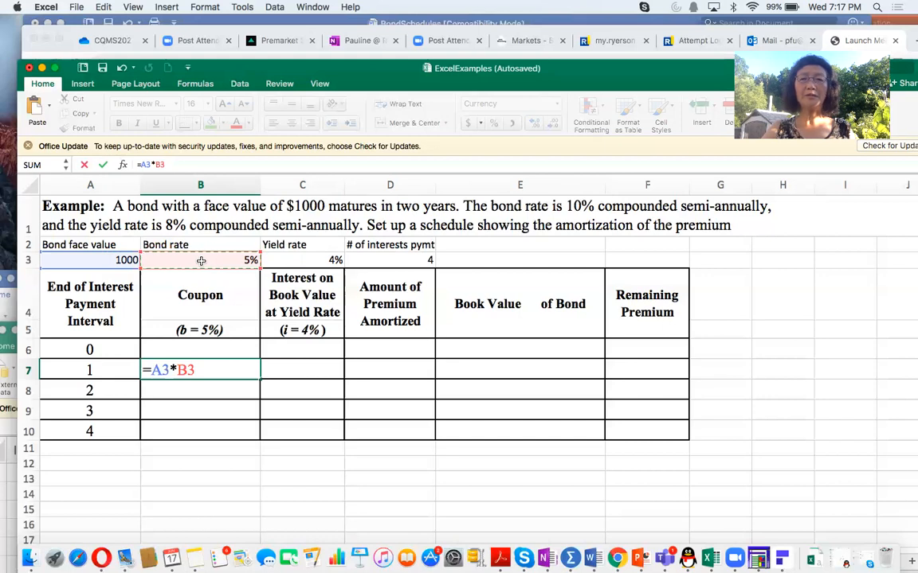
Step: Make both references in the B7 coupon formula absolute so it reads =$A$3*$B$3, and enter it
click(151, 370)
text($)
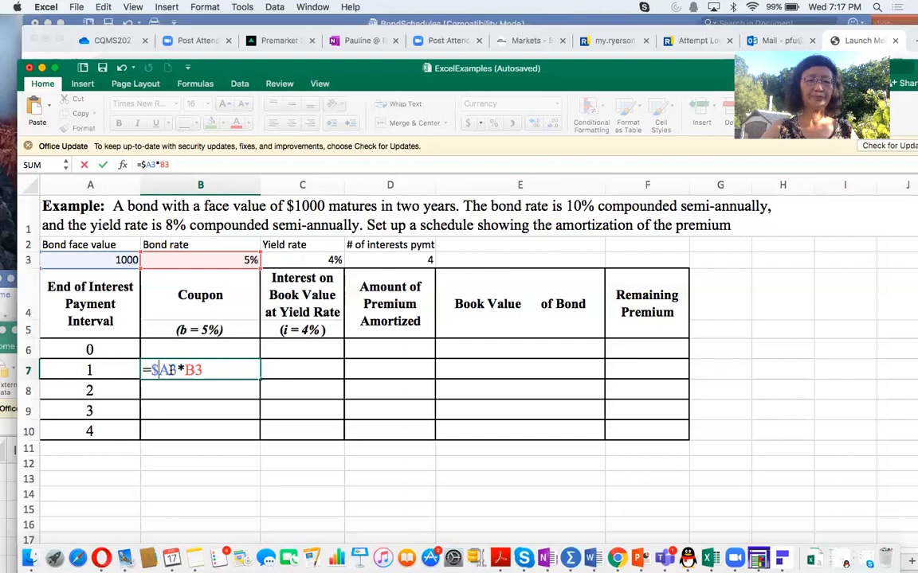
click(170, 370)
text($)
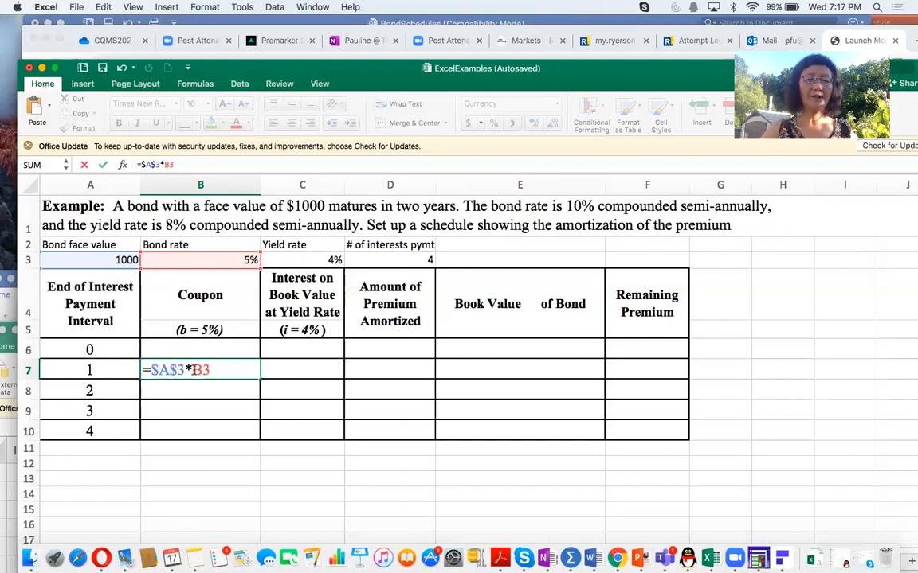
click(193, 370)
text($)
click(206, 370)
text($A)
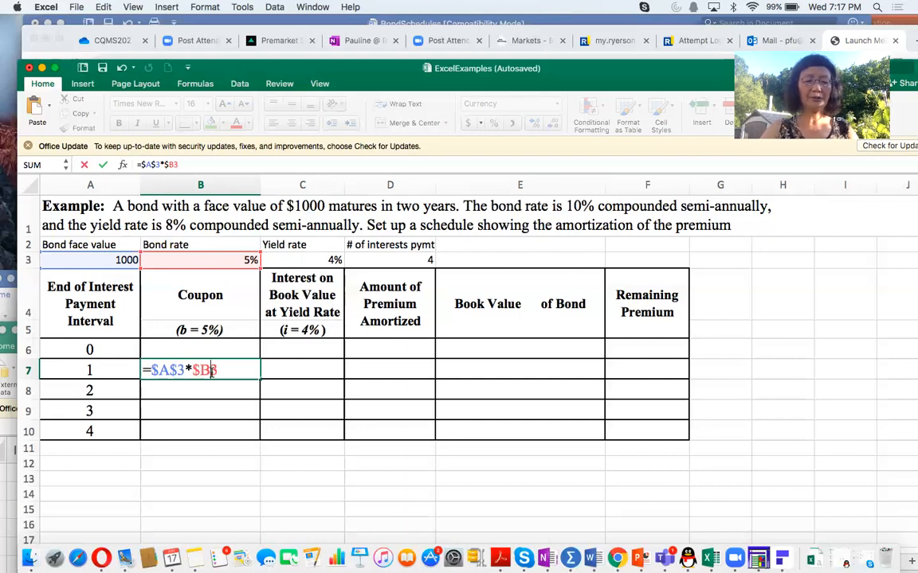
text($)
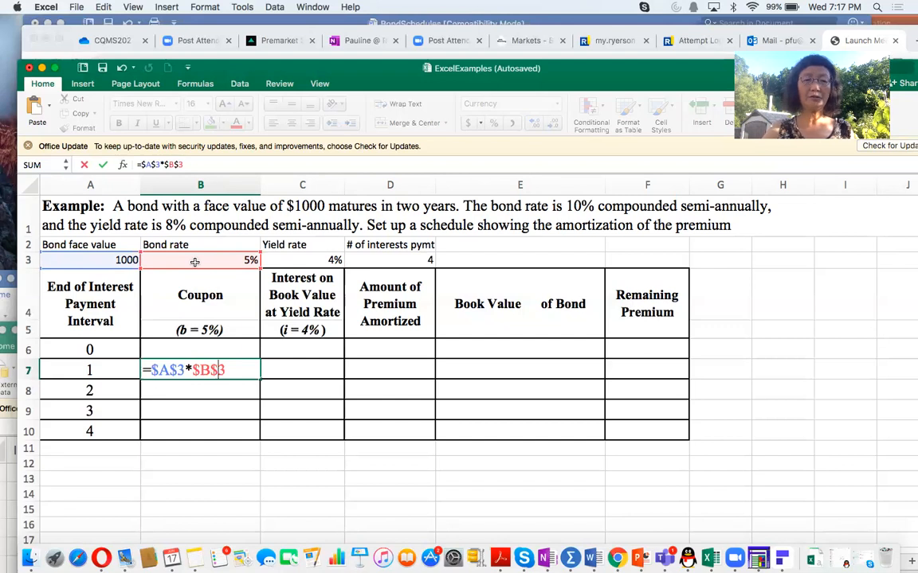
key(Return)
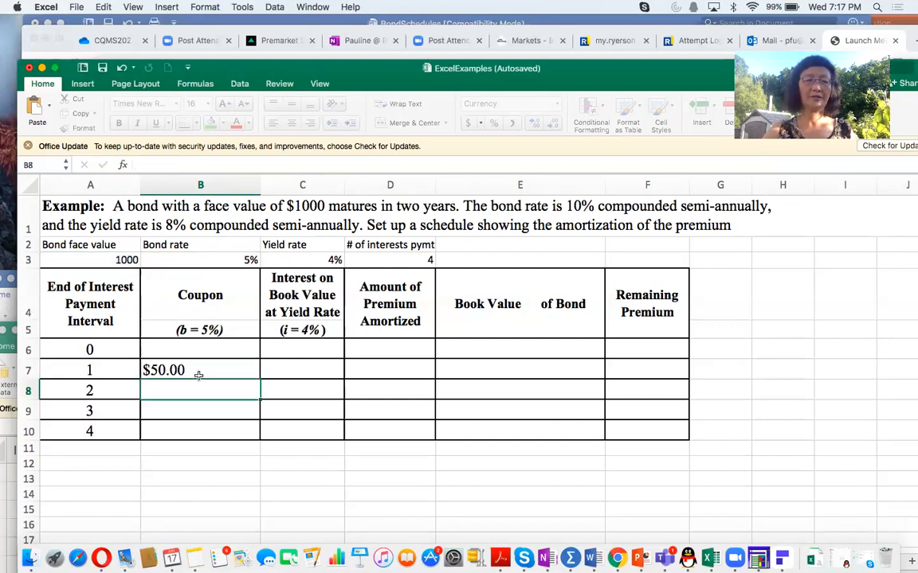
right_click(198, 372)
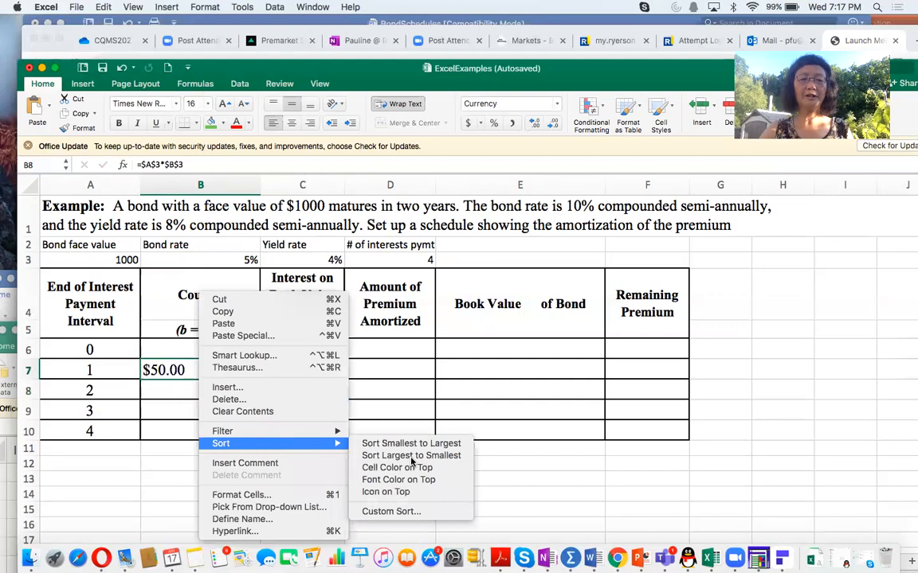
click(559, 474)
click(206, 368)
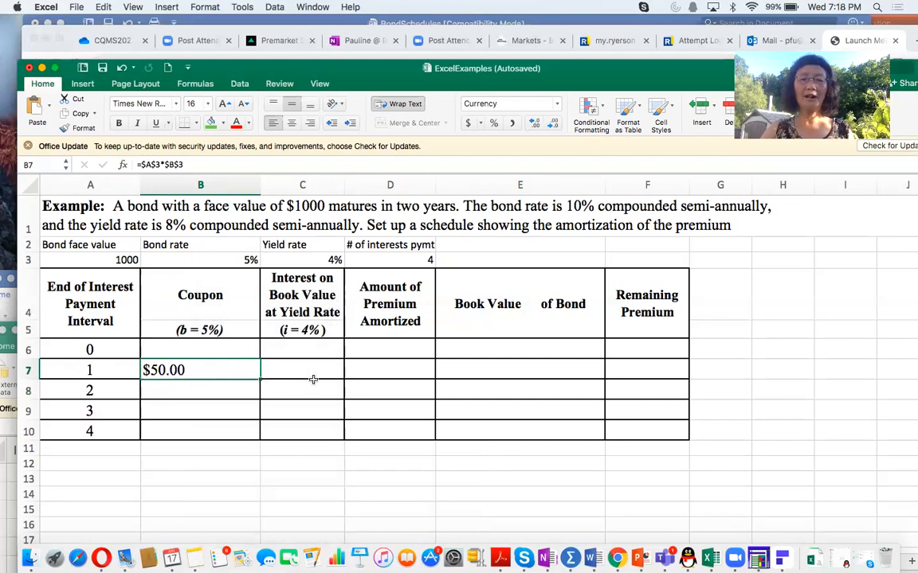
Step: Begin the interval 0 book value formula in E6 with the present value of the face value, =PV(C3,D3,0,A3)
click(489, 345)
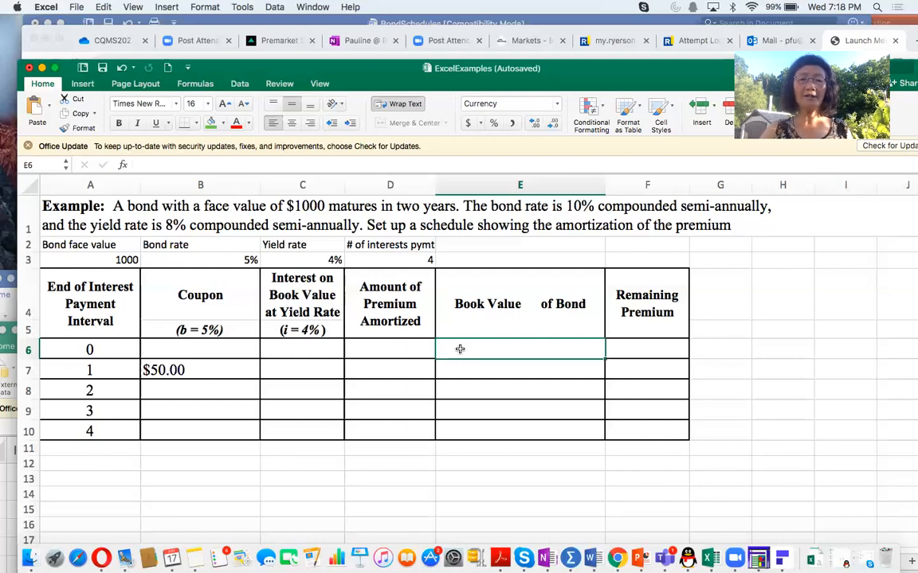
text(=PV)
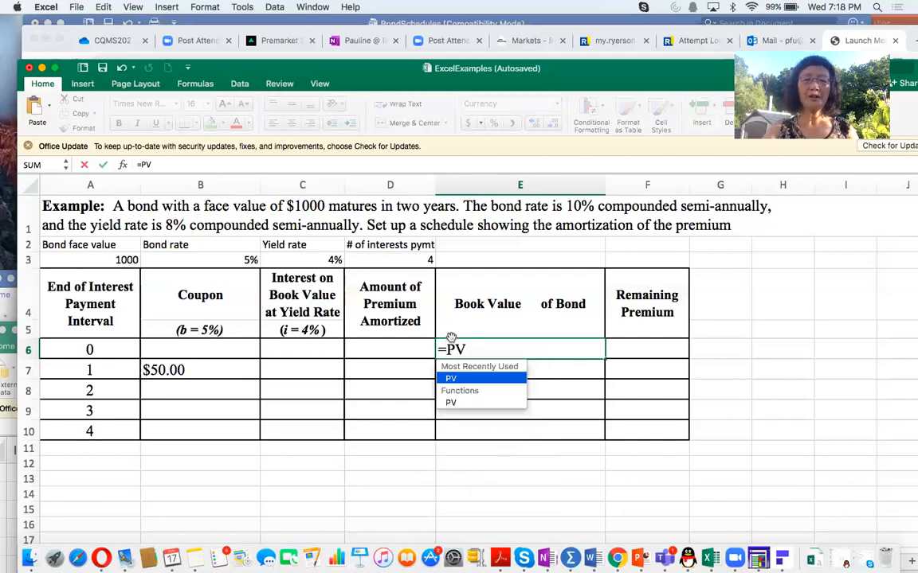
text(()
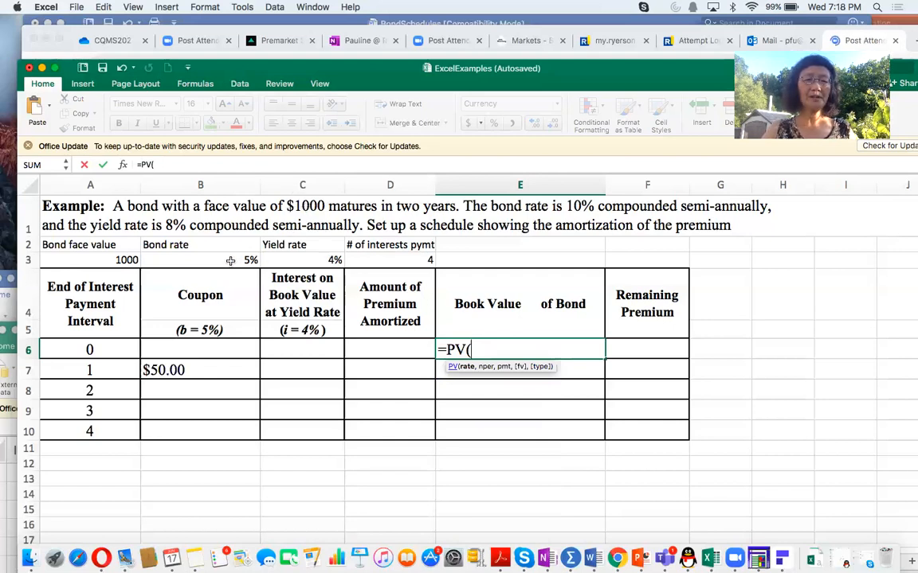
click(302, 262)
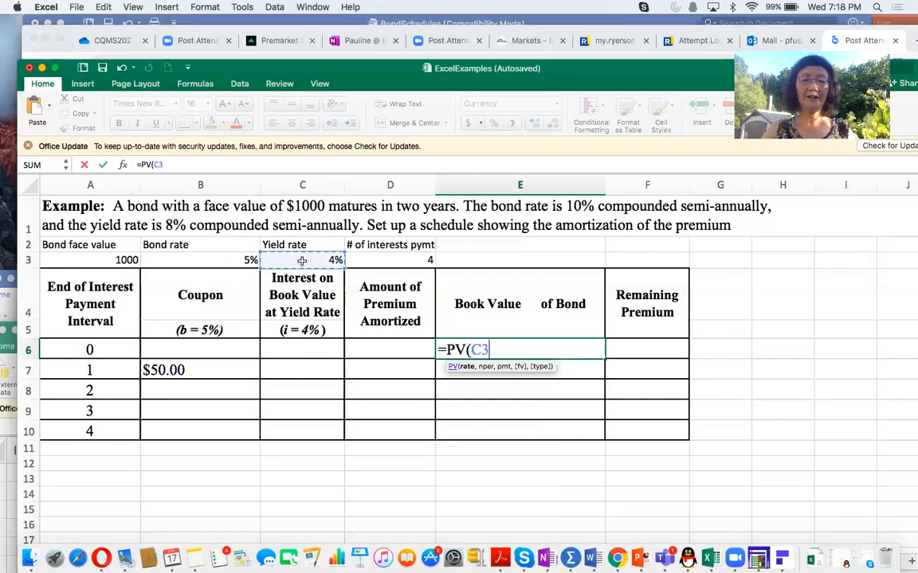
text(,)
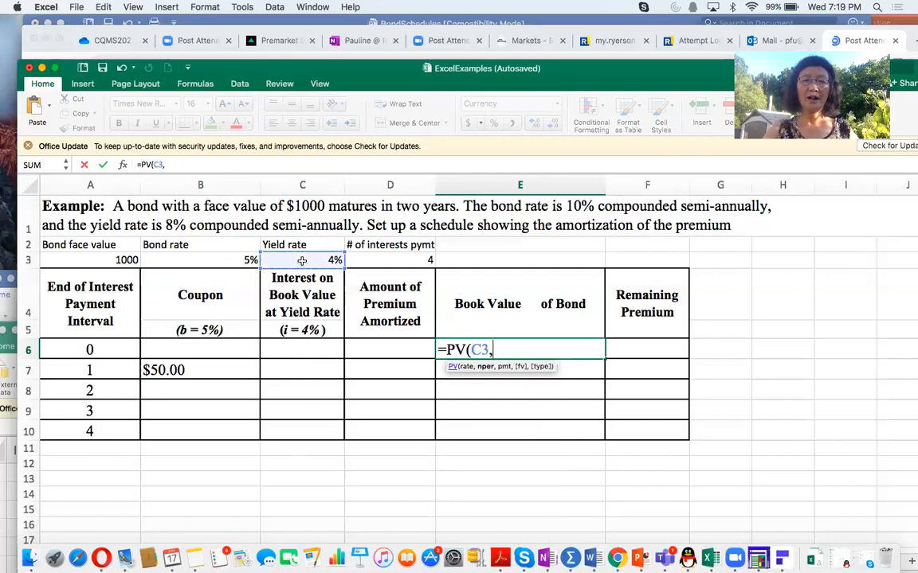
click(396, 263)
text(,)
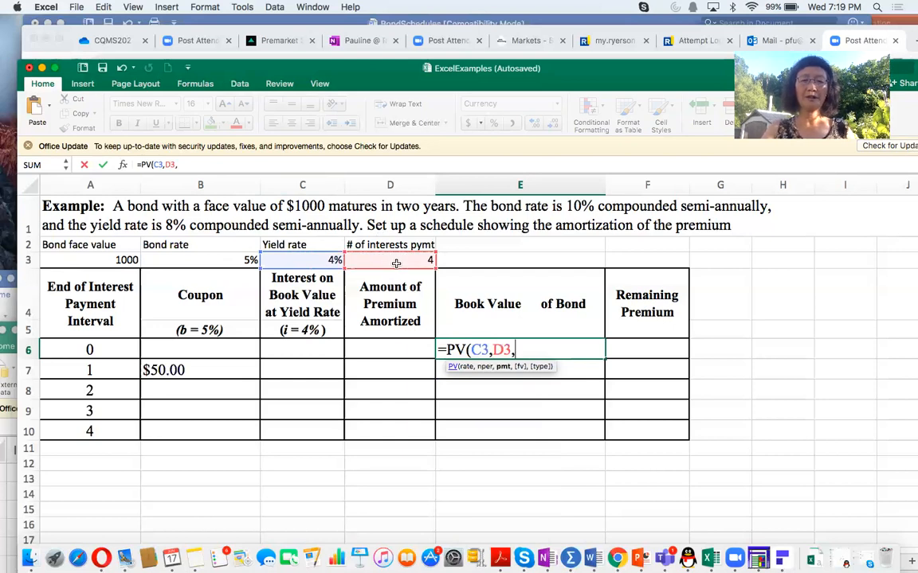
text(0,)
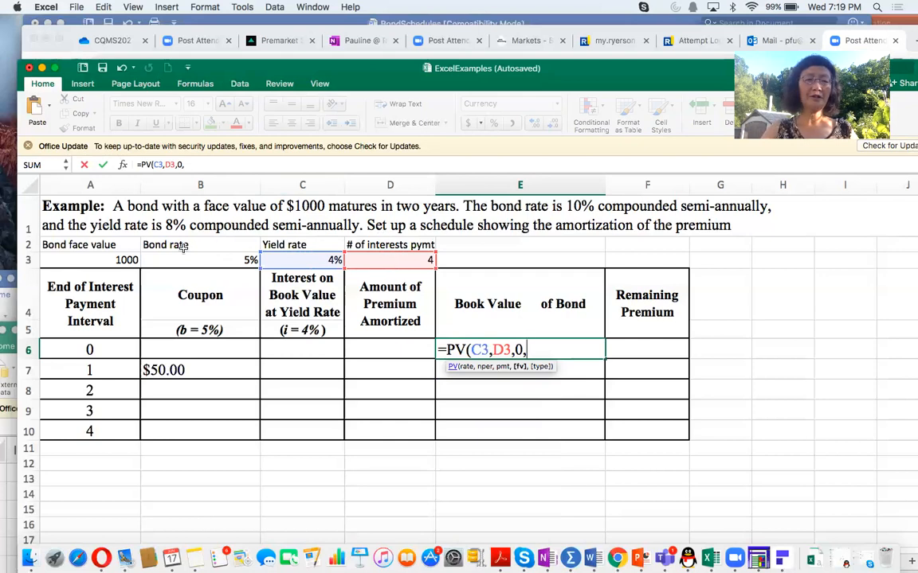
click(119, 260)
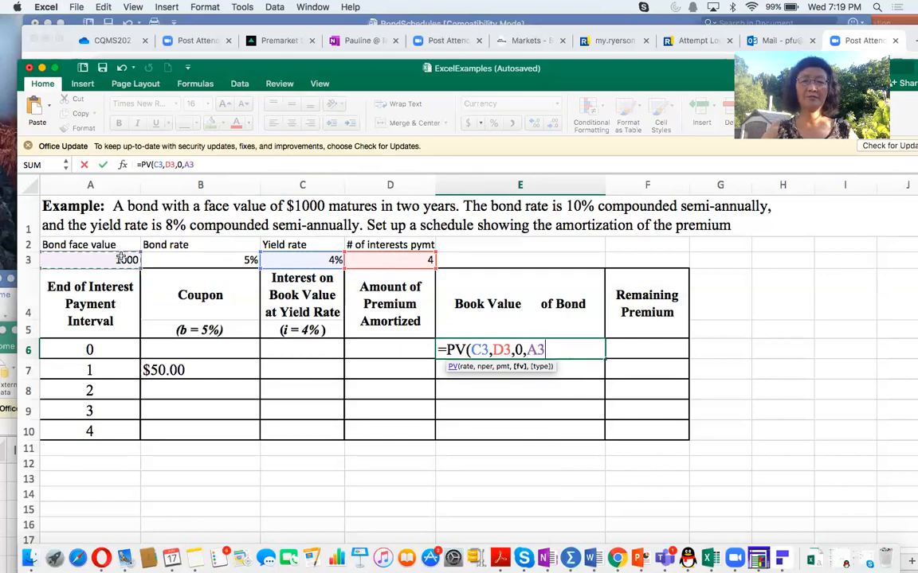
text())
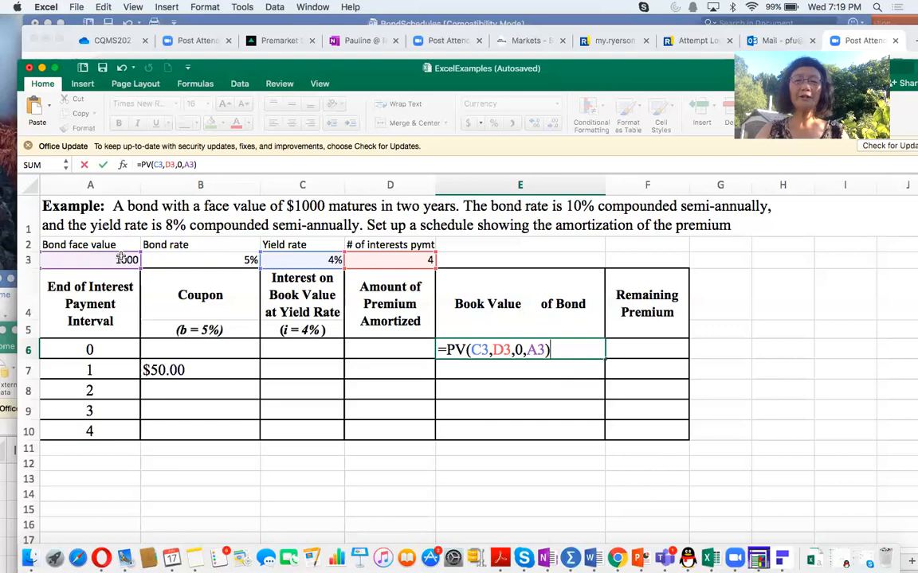
text(+PV)
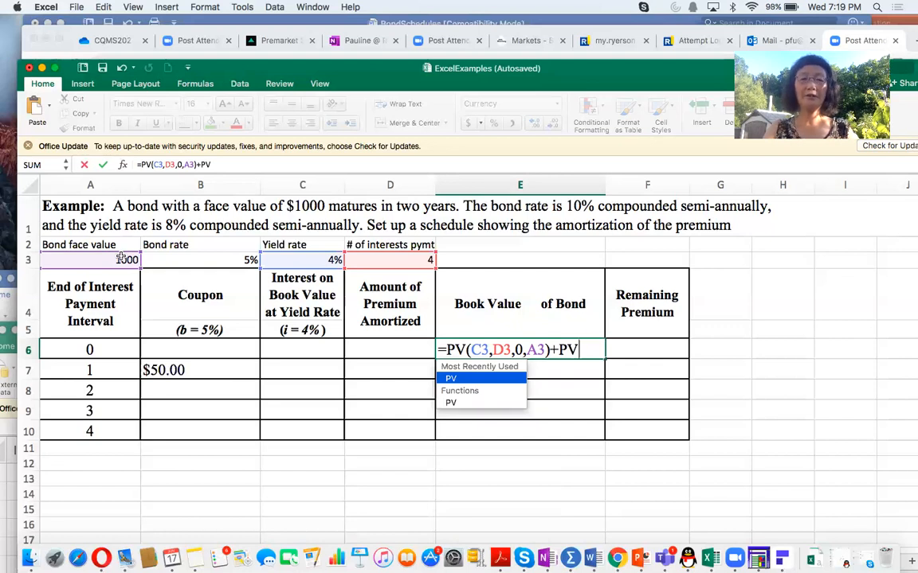
Step: Add the present value of the coupons to the E6 book value formula as +PV(C3,D3,-B7,0), and enter it
text(()
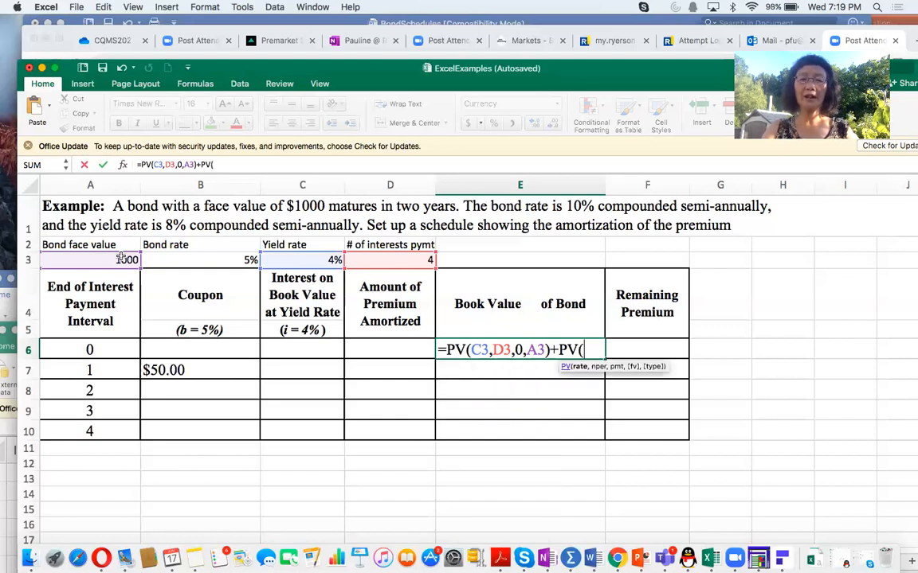
scroll(122, 257, down, 2)
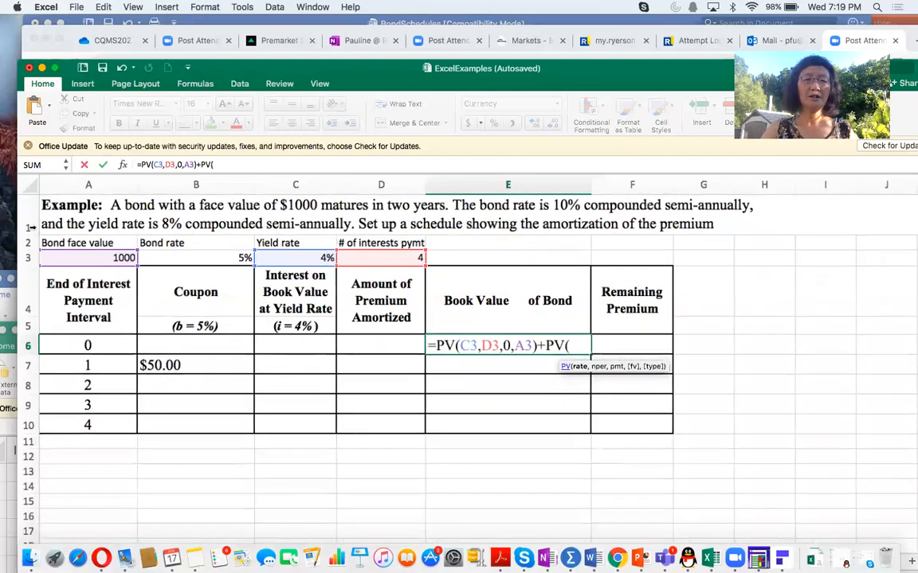
click(294, 257)
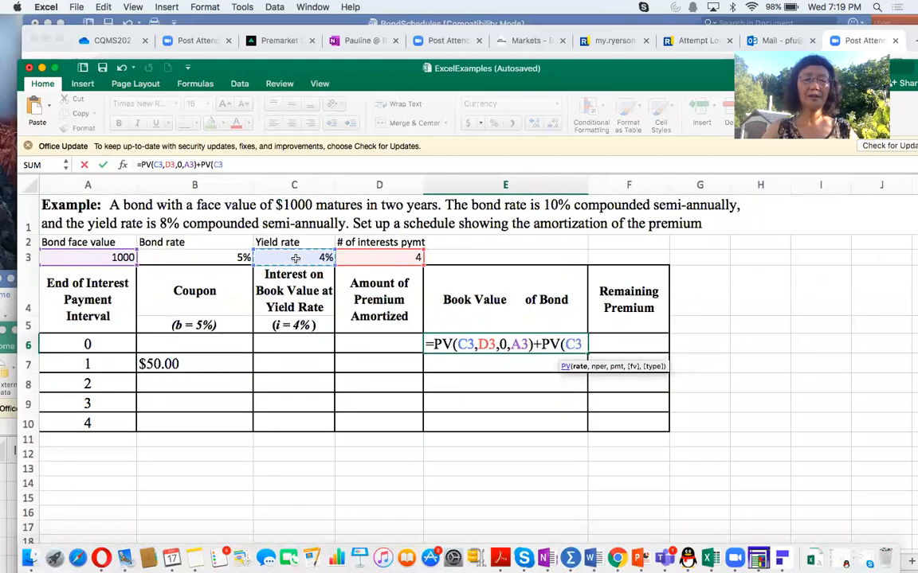
text(,)
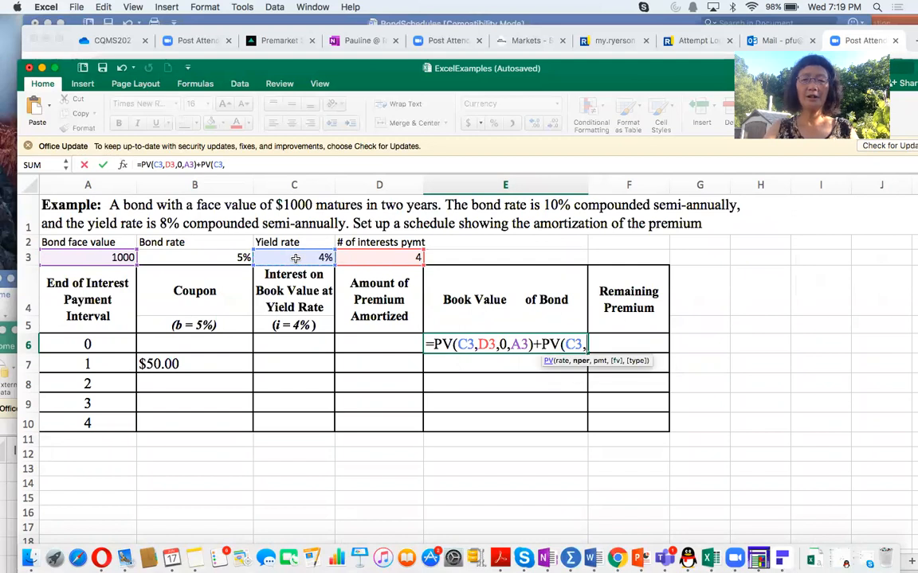
click(384, 259)
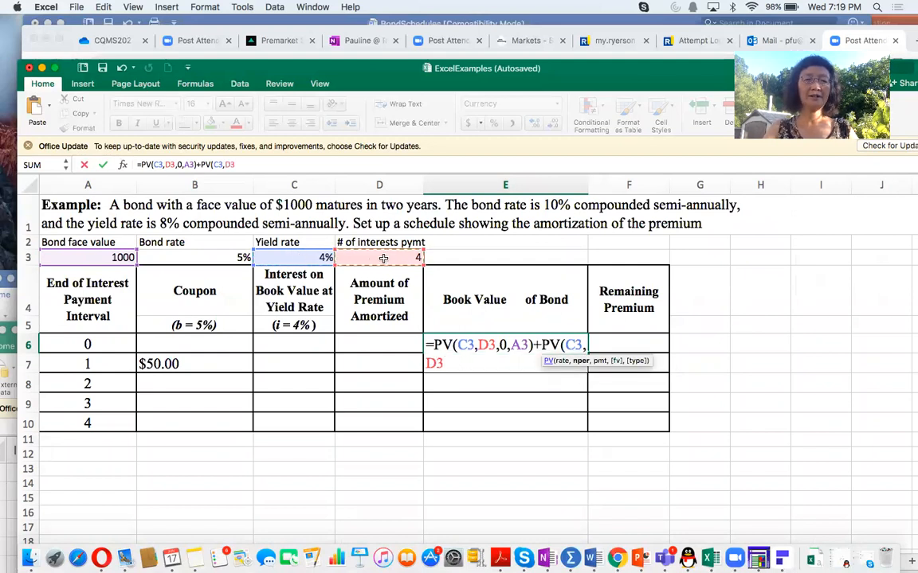
text(,)
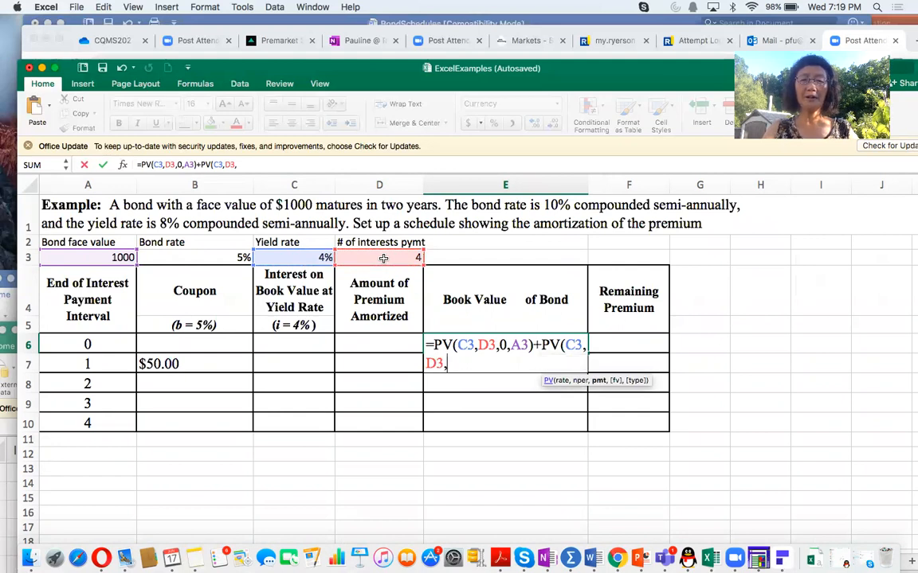
text(-)
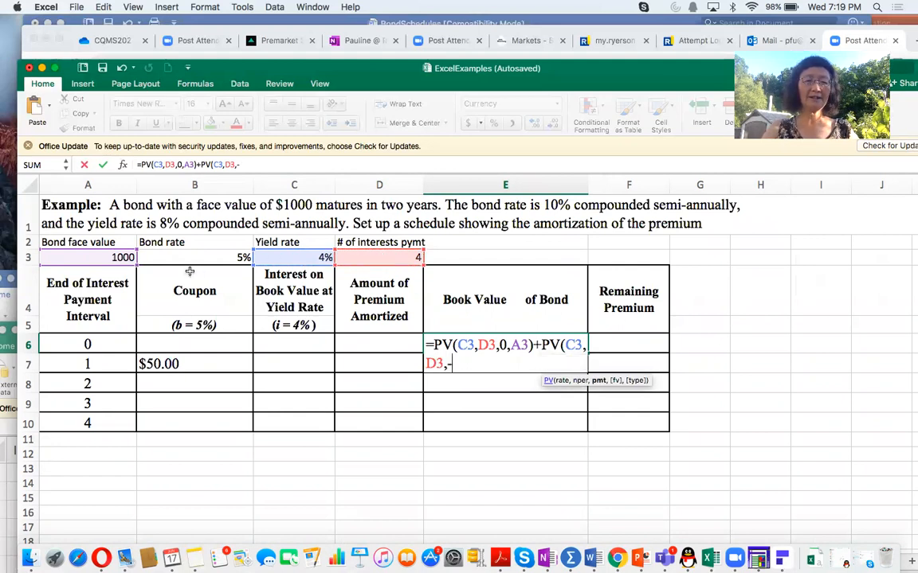
click(171, 362)
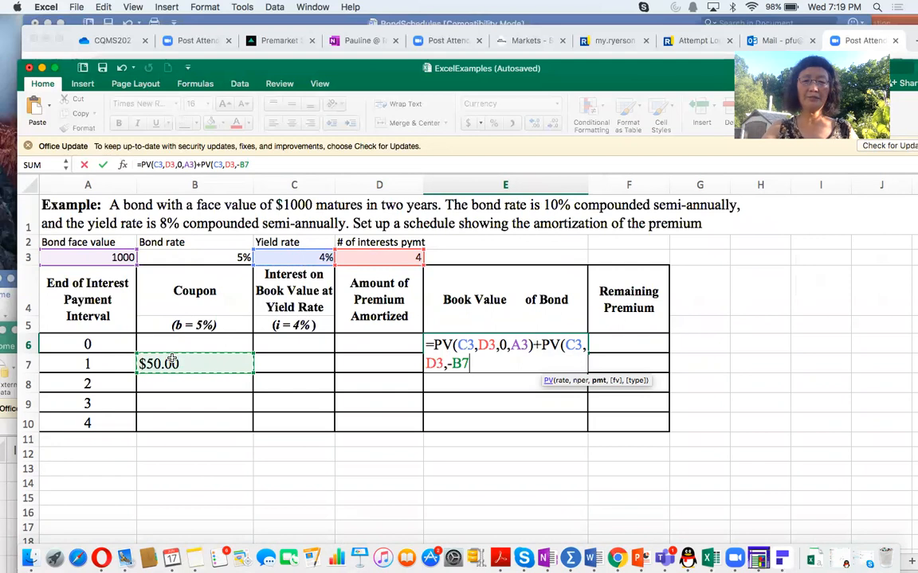
text(,0))
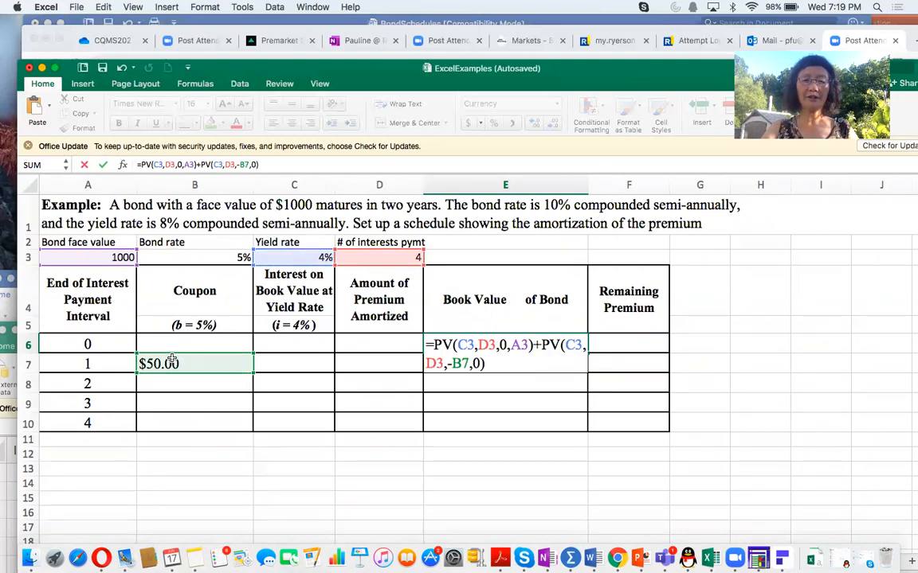
key(Return)
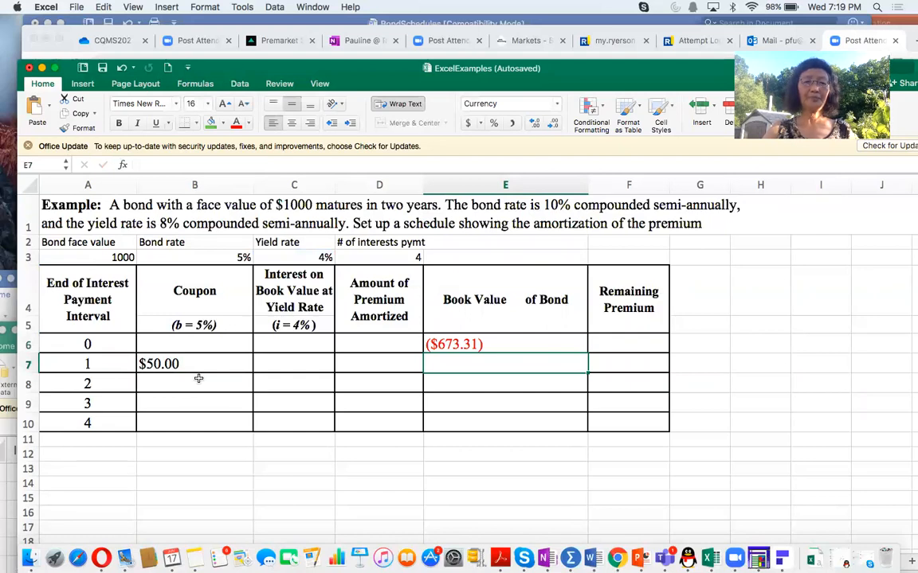
Step: Negate the face value reference in E6 so the formula reads =PV(C3,D3,0,-A3)+PV(C3,D3,-B7,0)
click(473, 344)
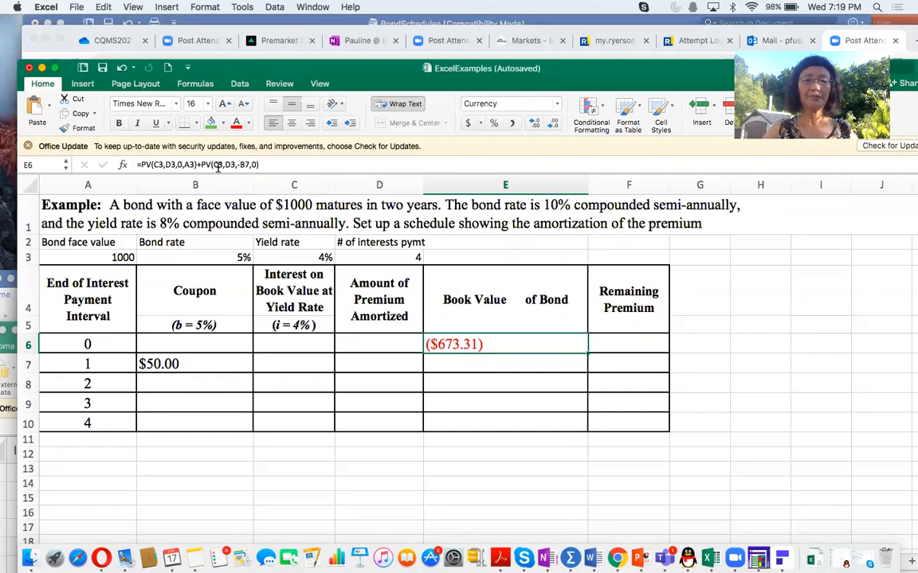
click(184, 164)
text(-)
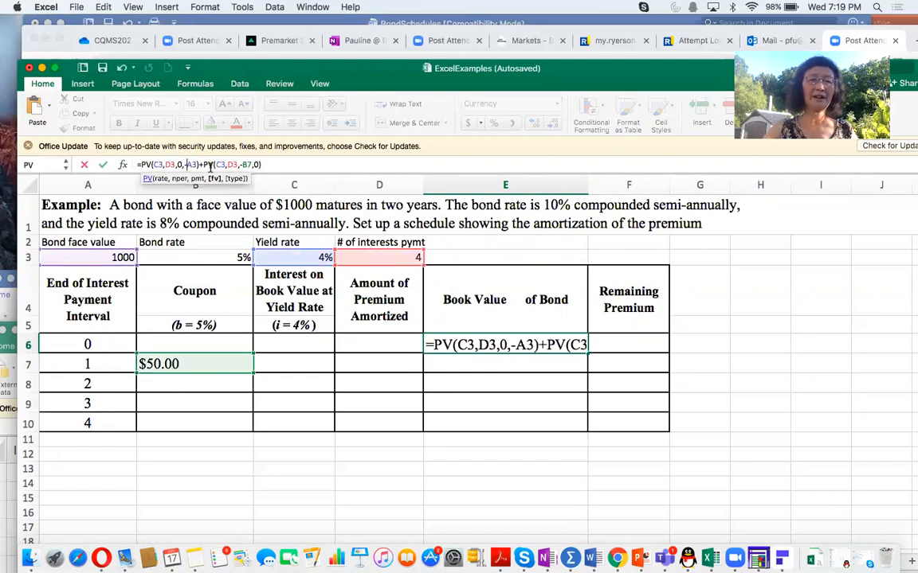
click(278, 164)
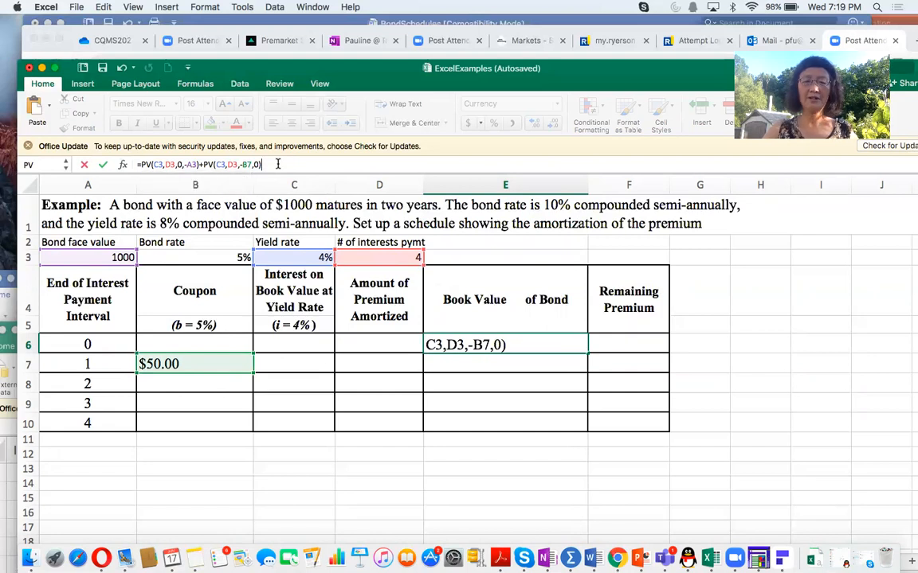
key(Return)
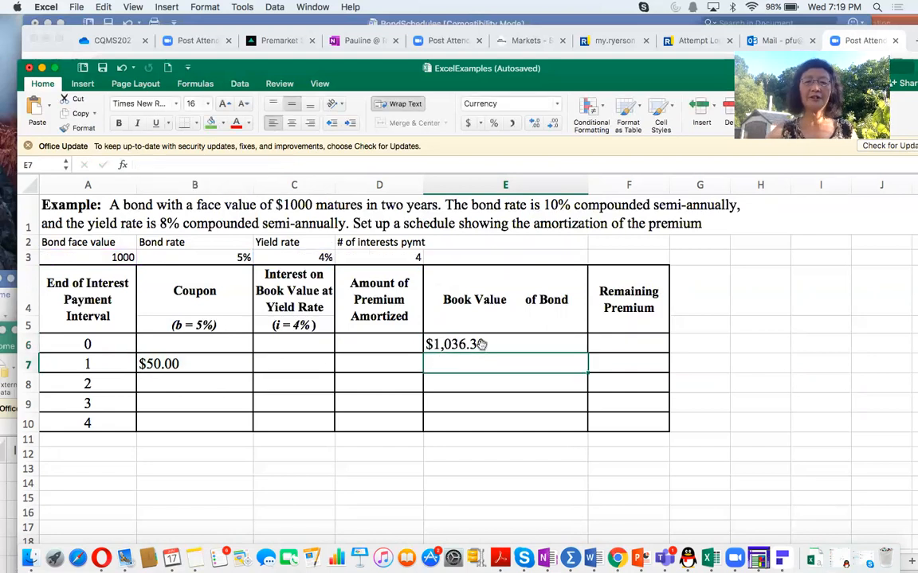
Step: Review the complete book value formula in E6 without changing it
click(481, 344)
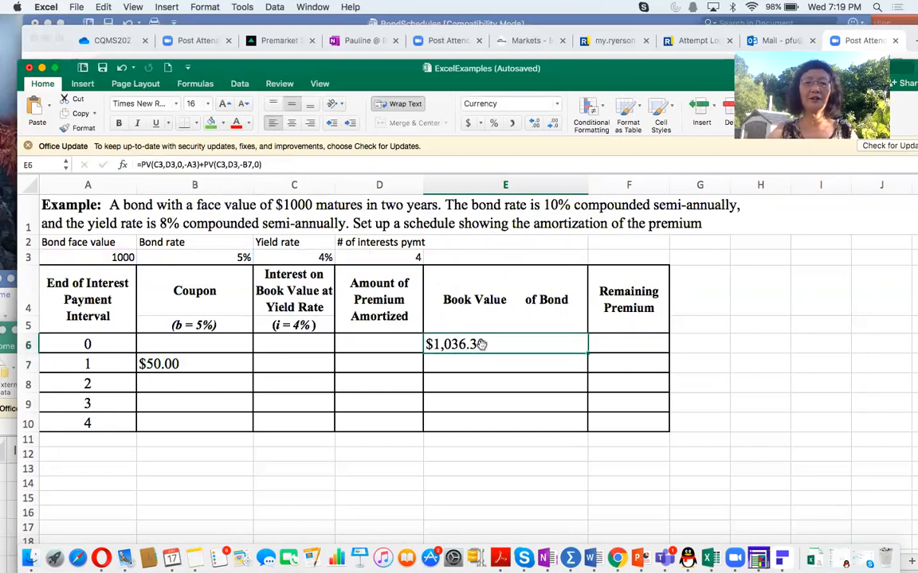
drag(261, 164, 137, 162)
click(262, 164)
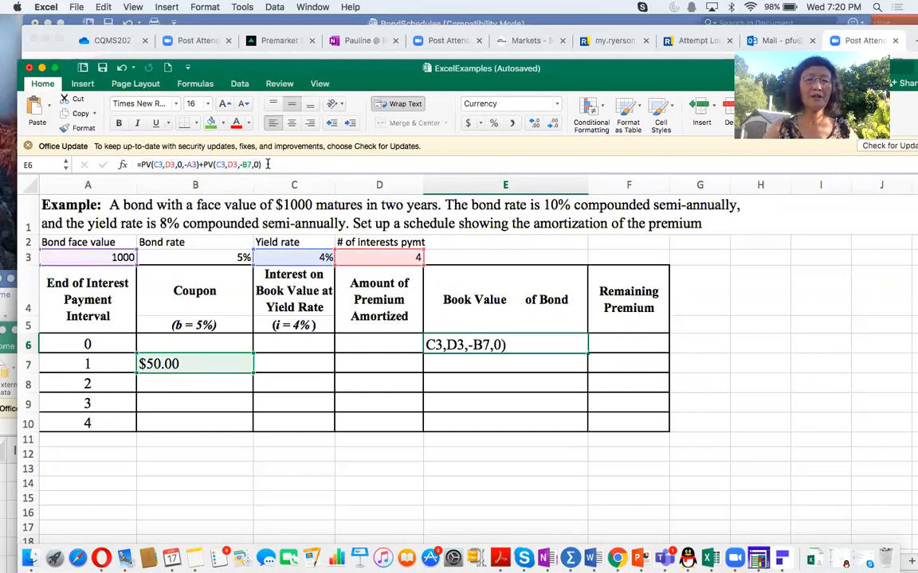
key(Return)
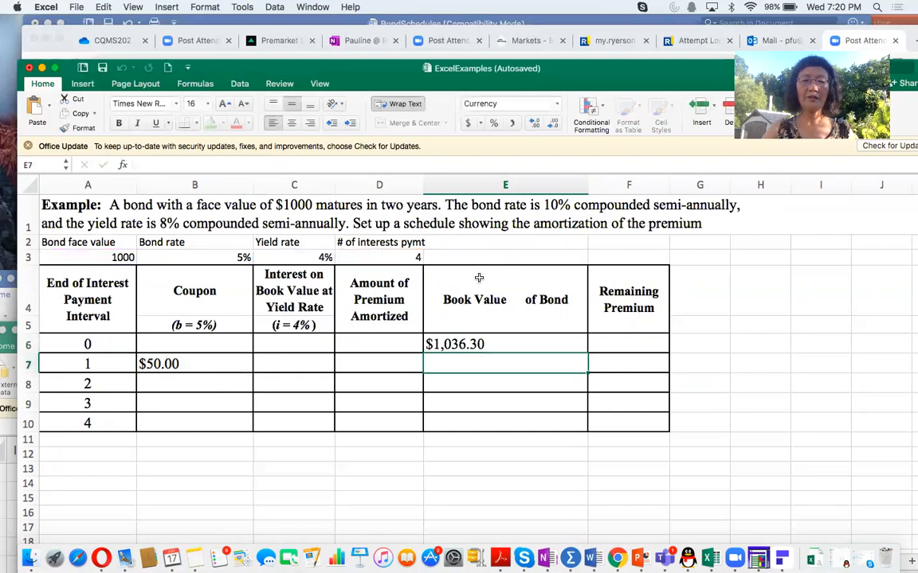
click(481, 344)
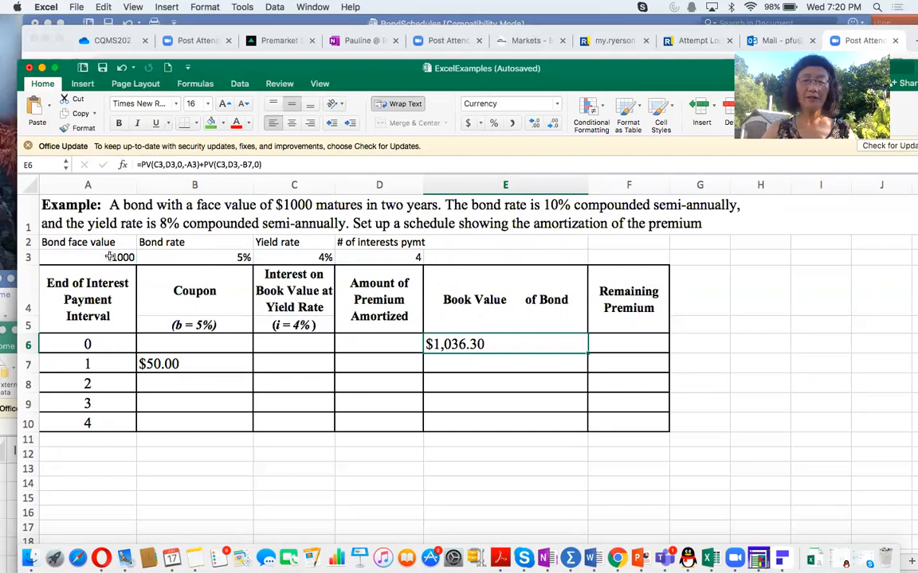
Step: Enter the interval 0 remaining premium in F6 as book value minus face value, =E6-A3
click(621, 342)
text(=)
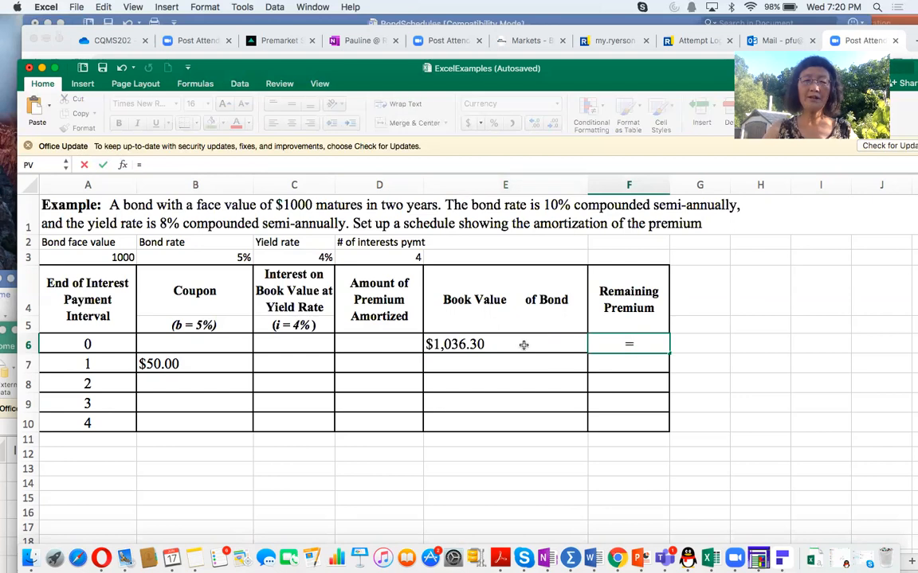
click(524, 344)
text(-)
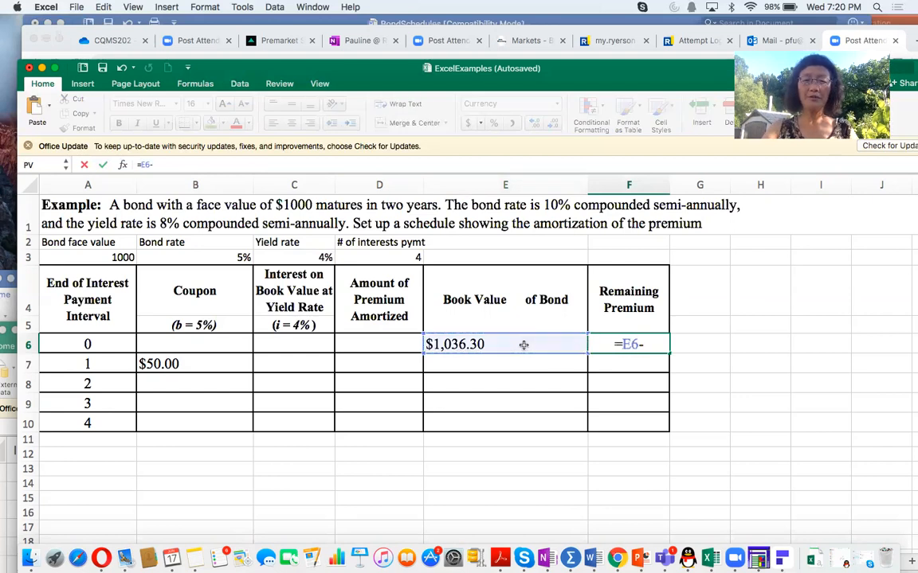
click(106, 258)
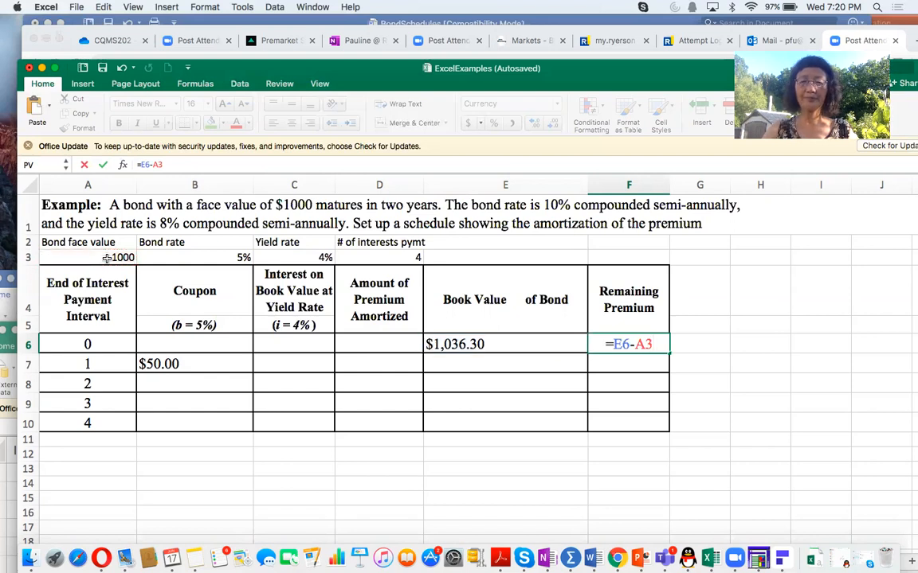
key(Return)
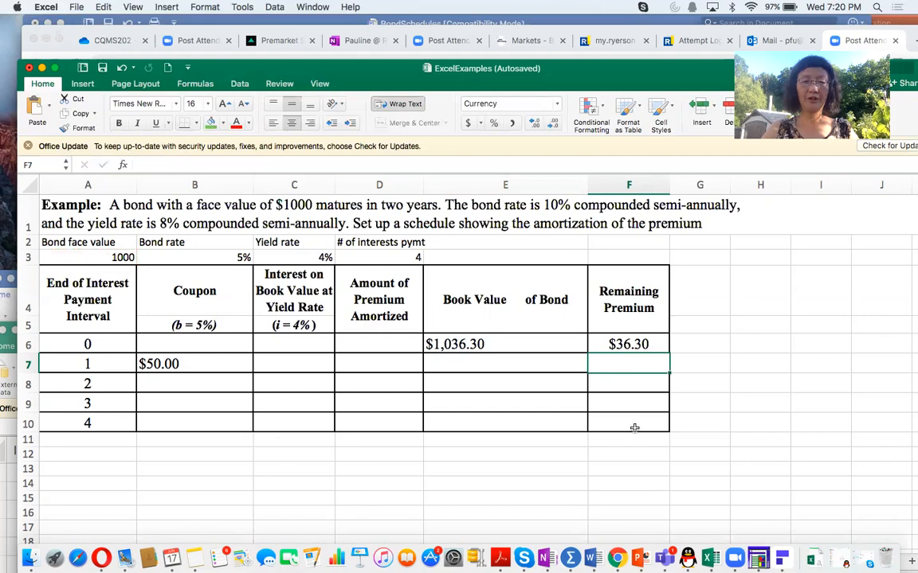
Step: Begin the interval 1 interest formula in C7 as the previous book value times the yield rate, =E6*C3
click(289, 358)
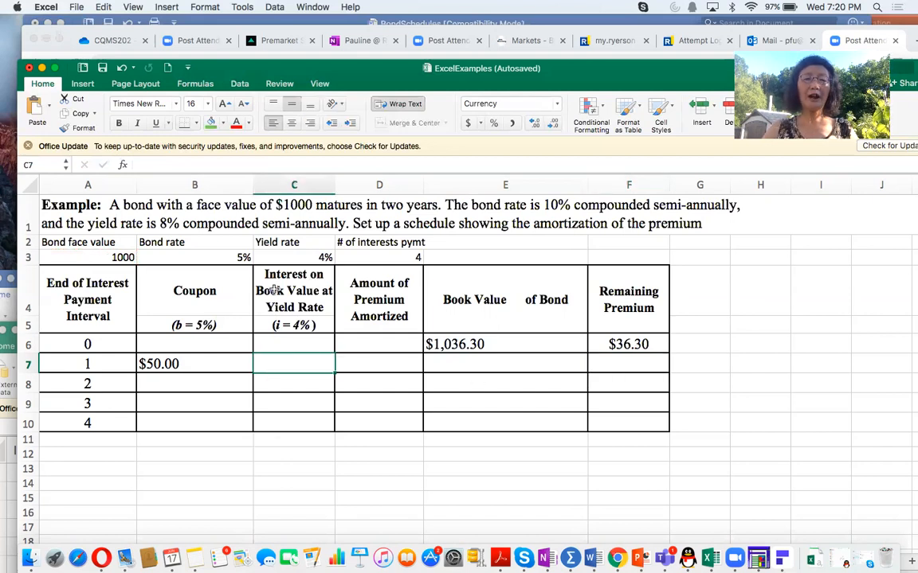
text(=)
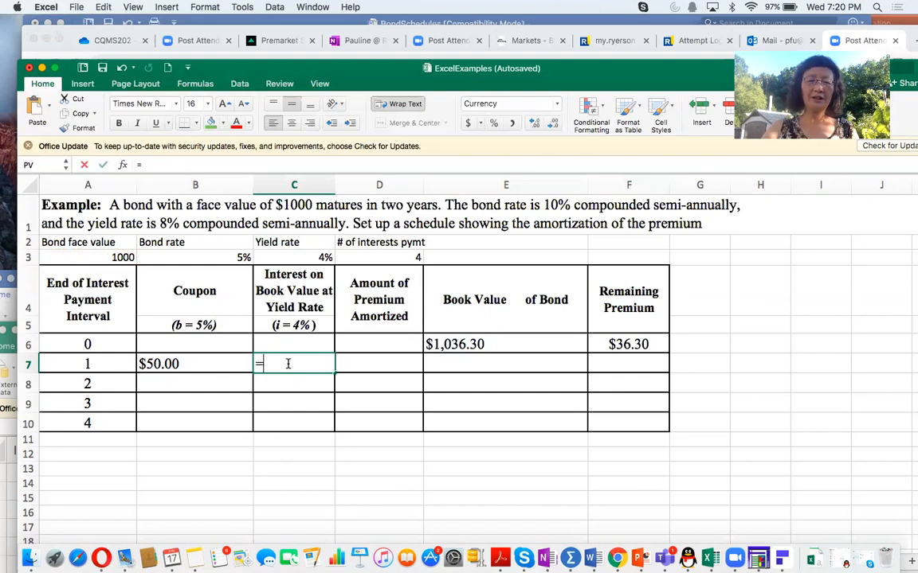
click(451, 344)
text(*)
click(297, 258)
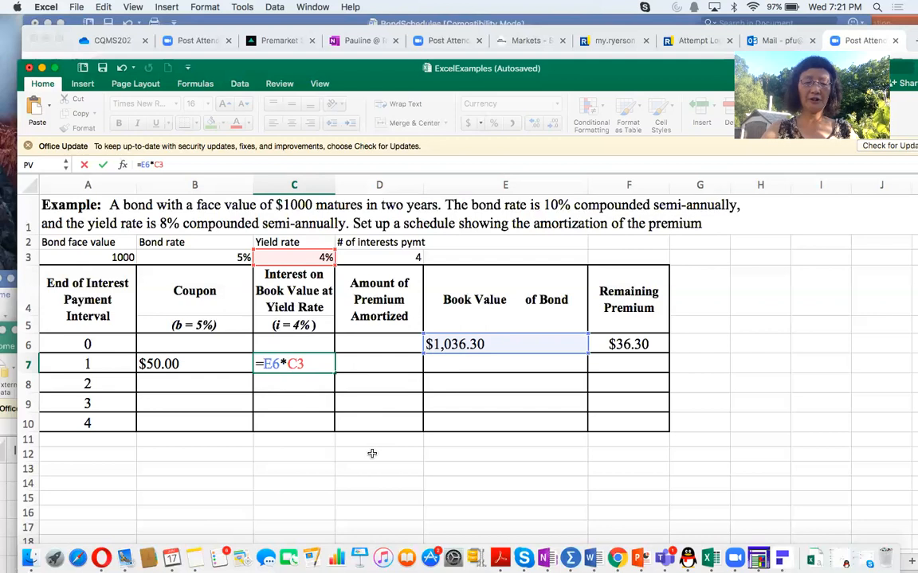
Step: Fix column E and make the yield rate reference absolute in C7 so it reads =$E6*$C$3, and enter it
text($)
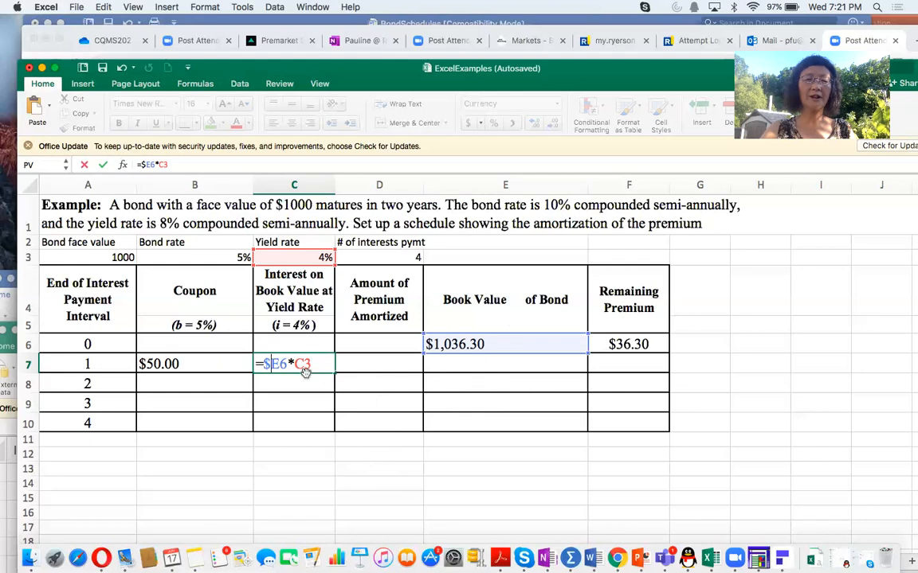
click(294, 364)
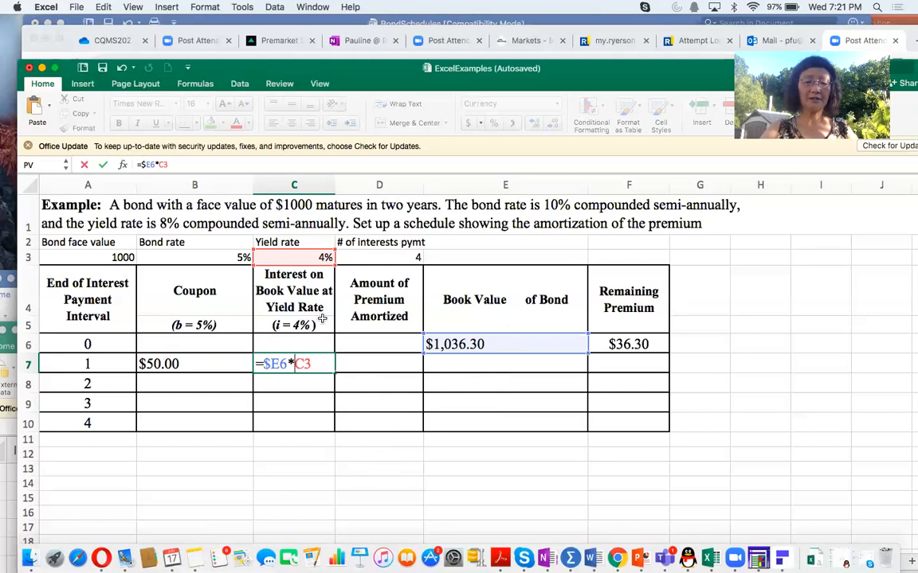
text($)
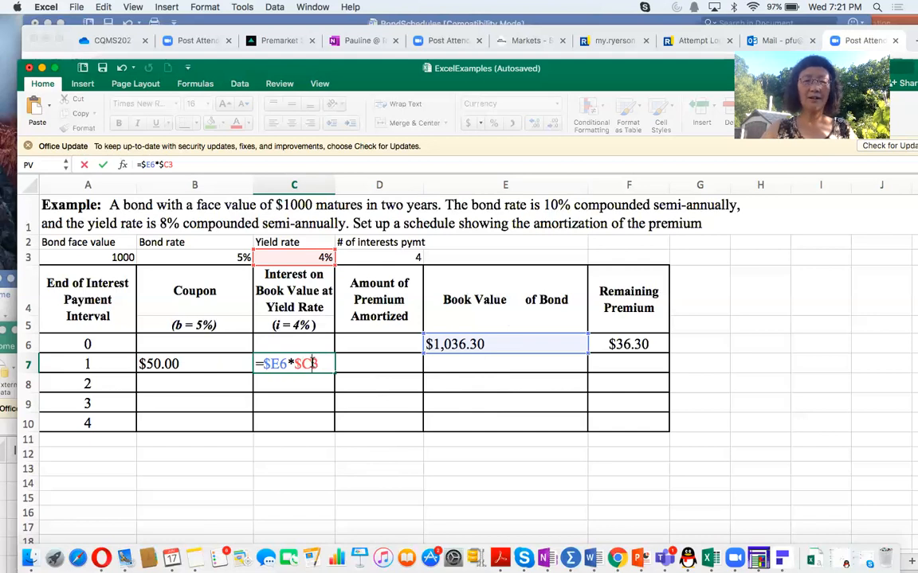
click(312, 363)
text($)
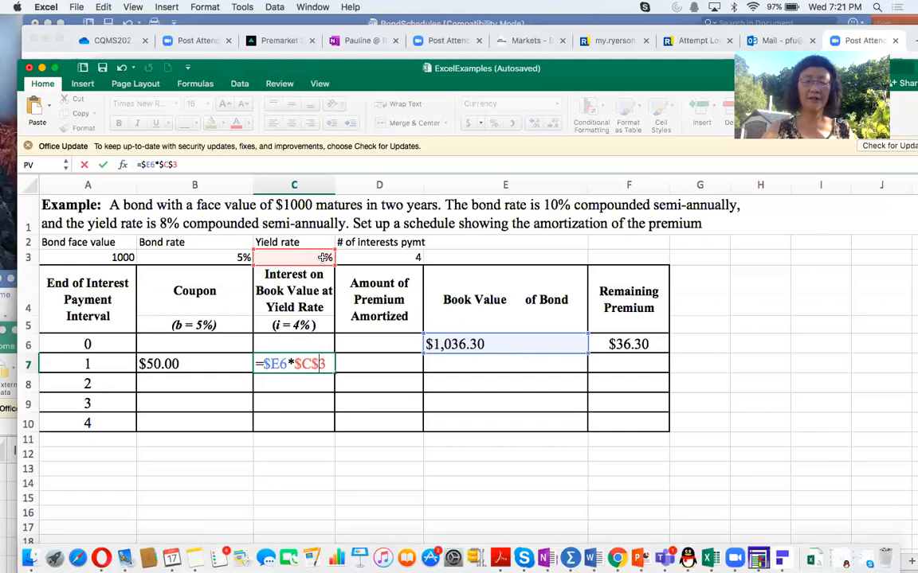
key(Return)
click(301, 363)
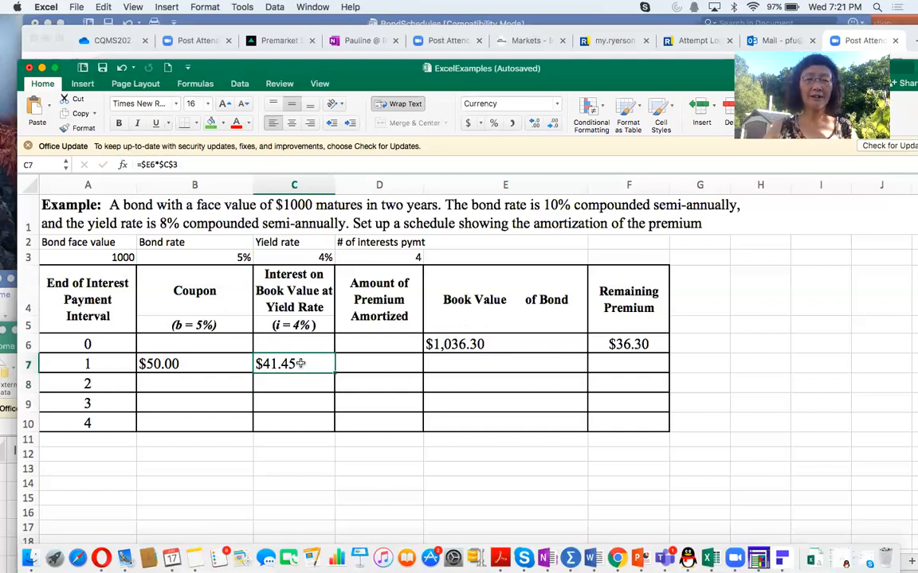
click(194, 364)
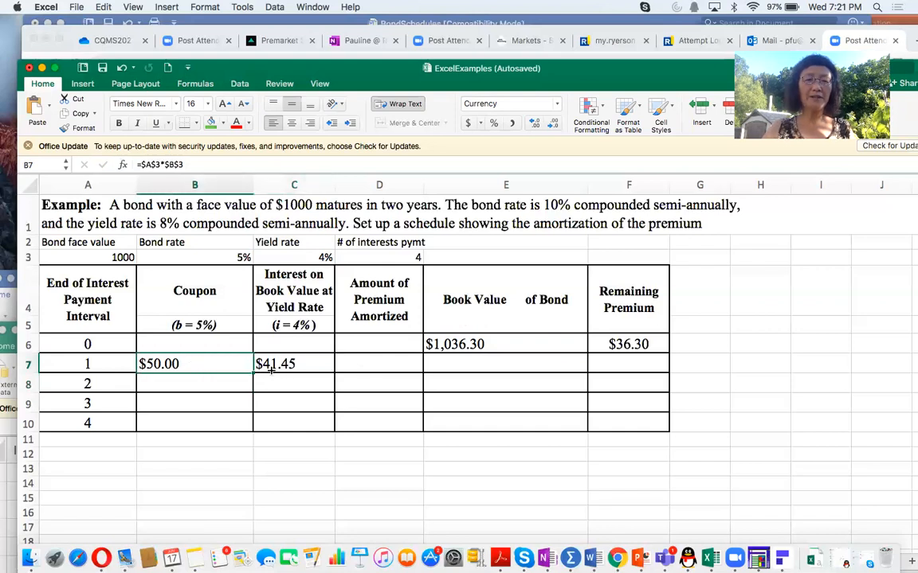
click(297, 363)
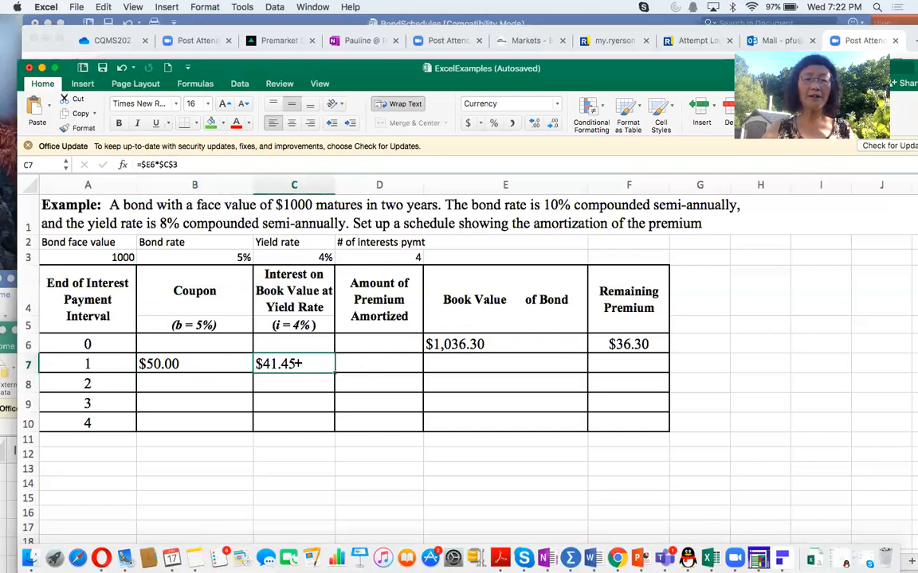
click(360, 364)
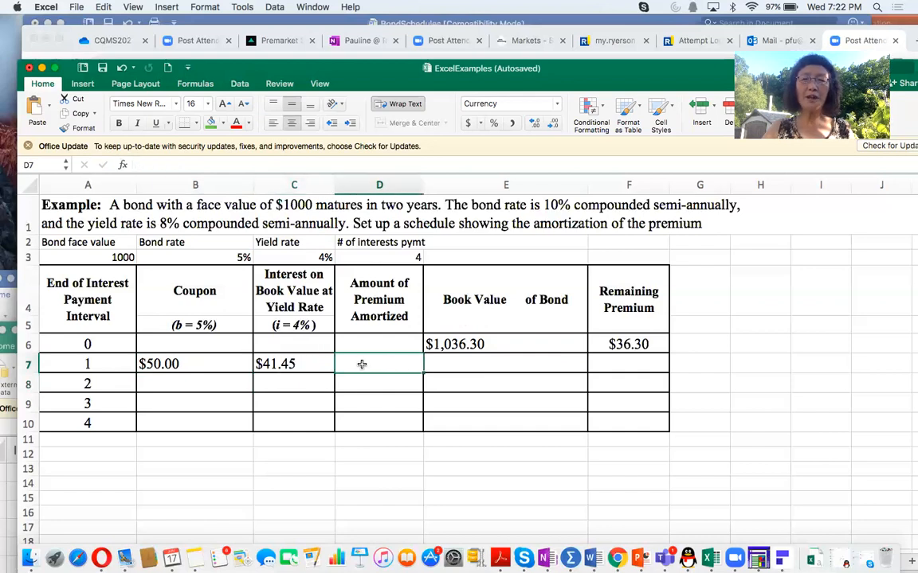
text(=)
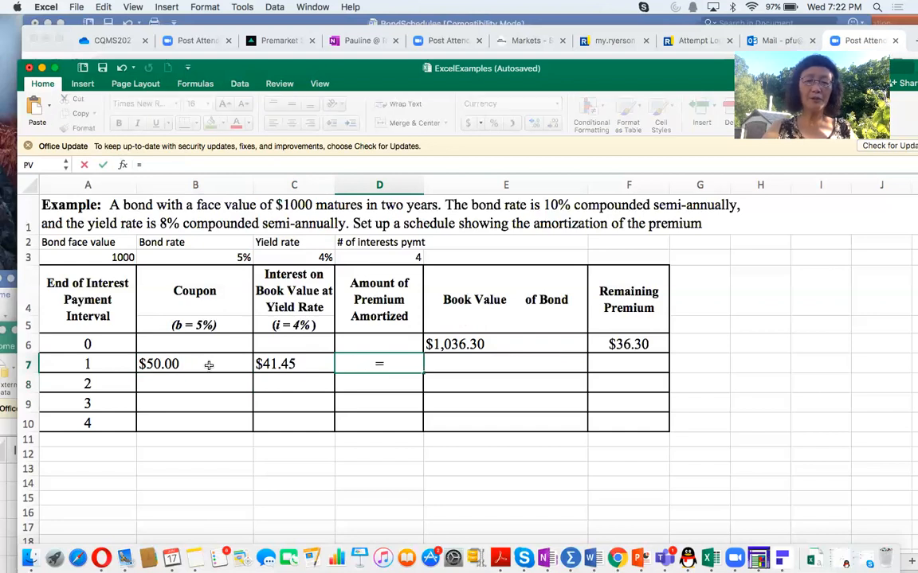
key(BackSpace)
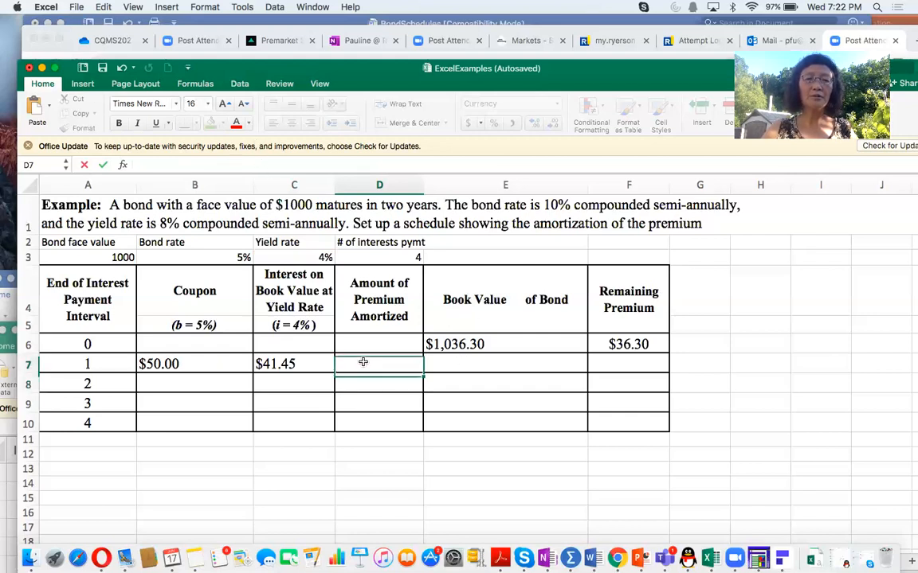
key(Escape)
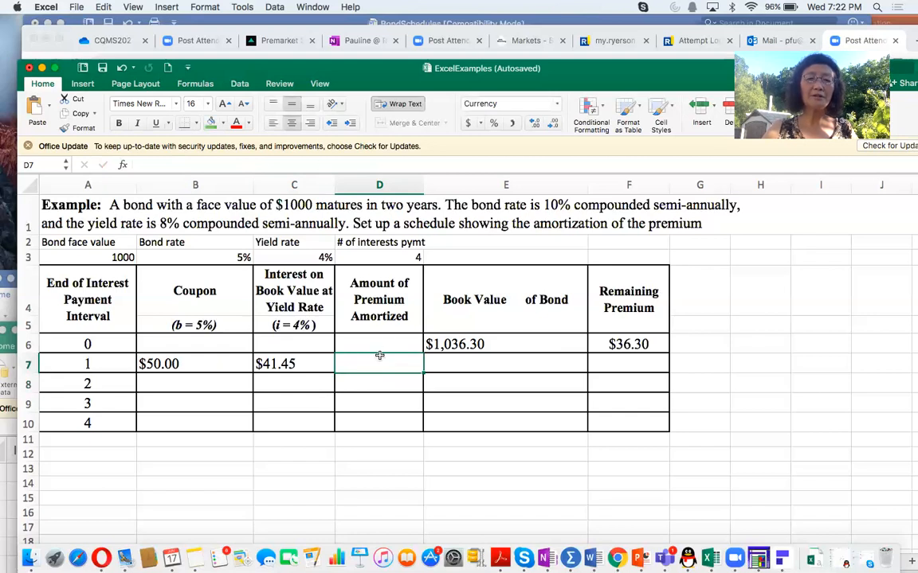
Step: Left-align D7:F10 and enter the interval 1 premium amortized in D7 as coupon minus interest with fixed columns, =$B7-$C7
drag(429, 371, 608, 430)
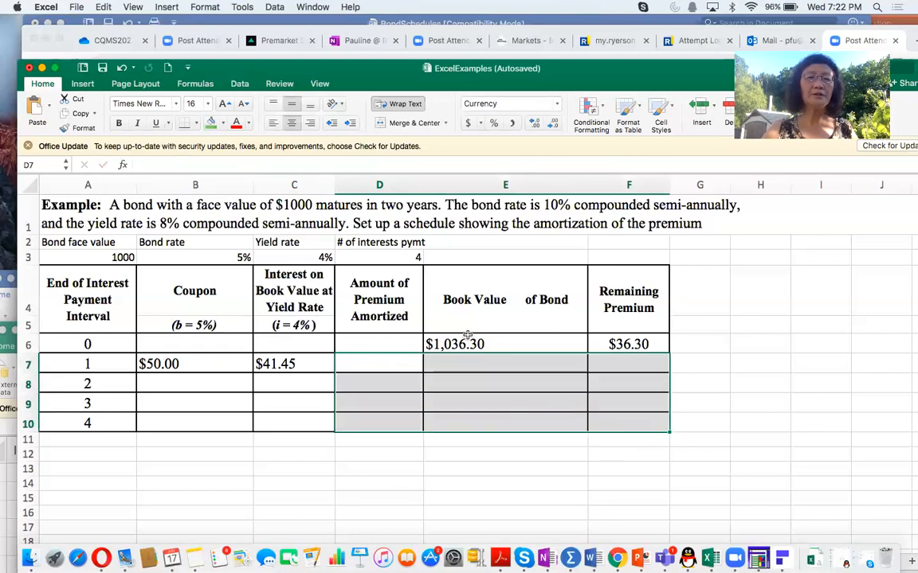
click(371, 365)
text(=)
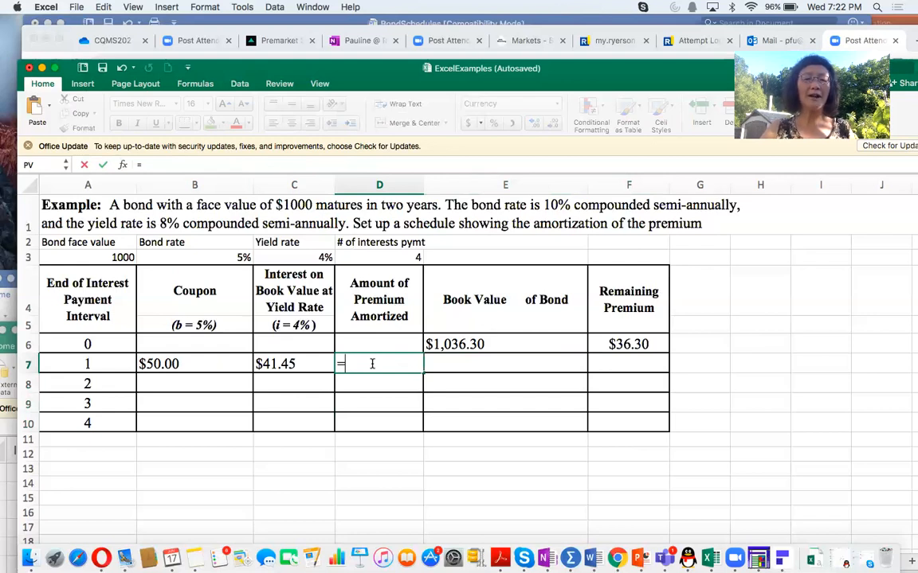
click(159, 364)
text(-)
click(286, 364)
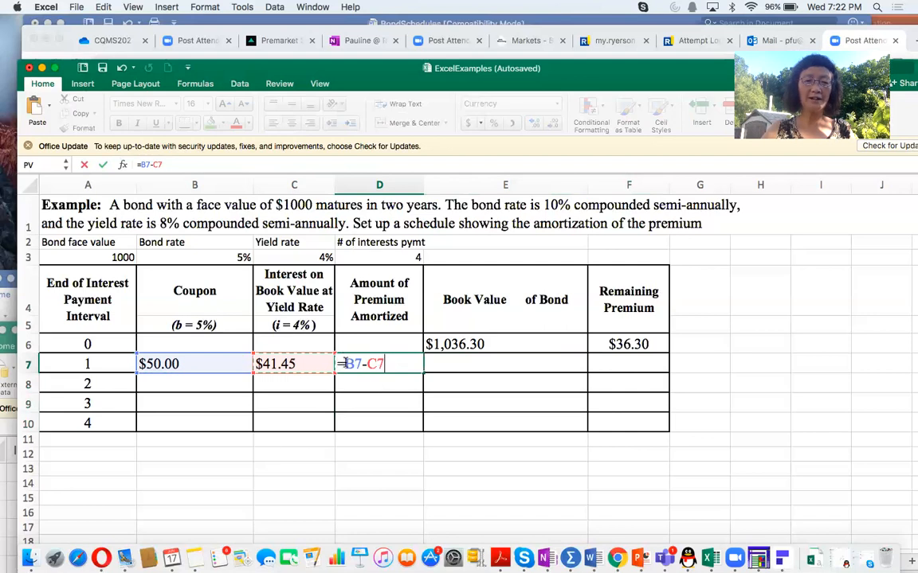
text($)
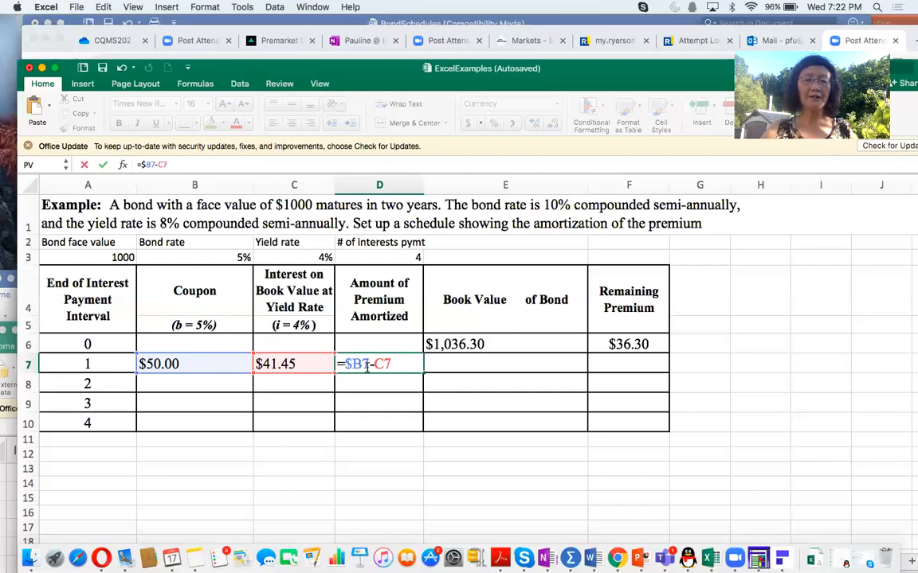
text($)
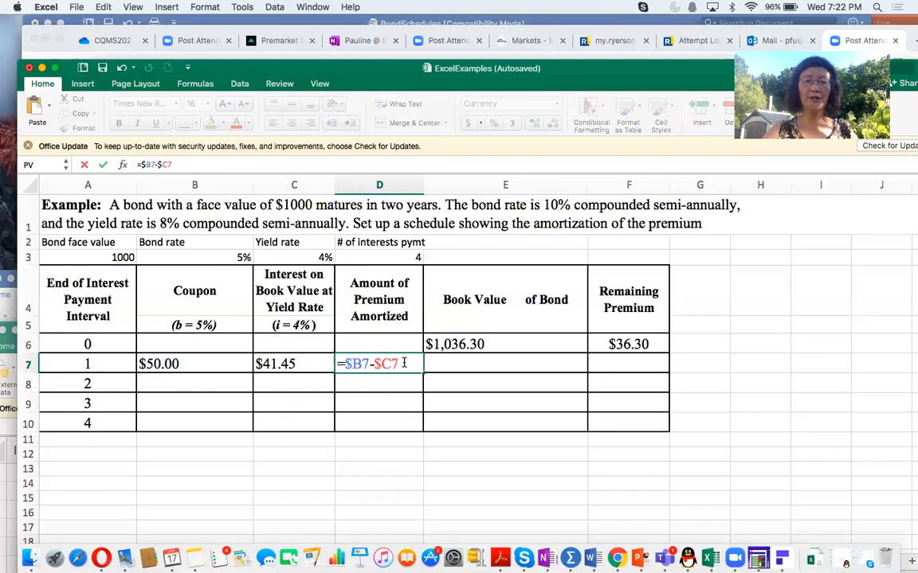
key(Return)
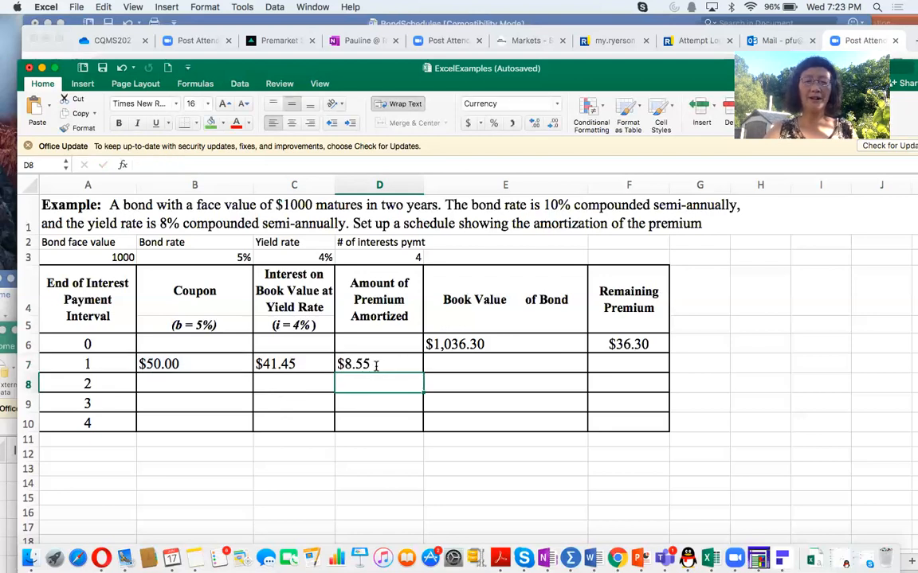
Step: Enter the interval 1 book value in E7 as the previous book value minus the premium amortized, with fixed columns, =$E6-$D7
click(484, 365)
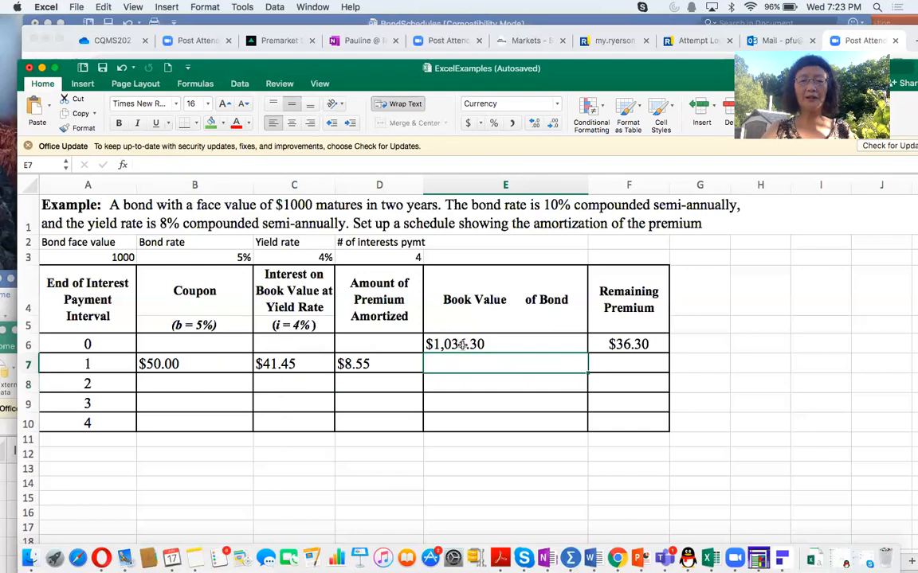
click(464, 344)
click(389, 360)
click(457, 364)
text(=)
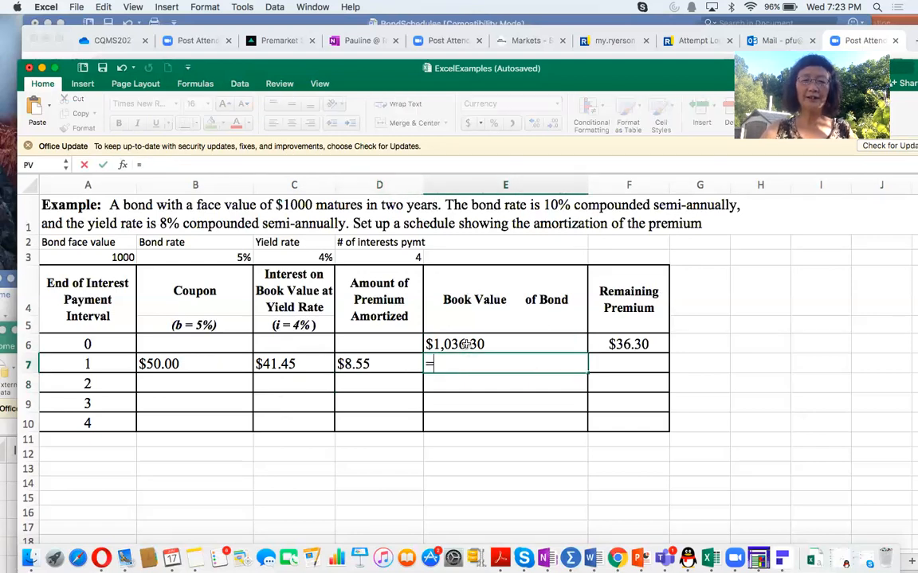
click(468, 344)
text(-)
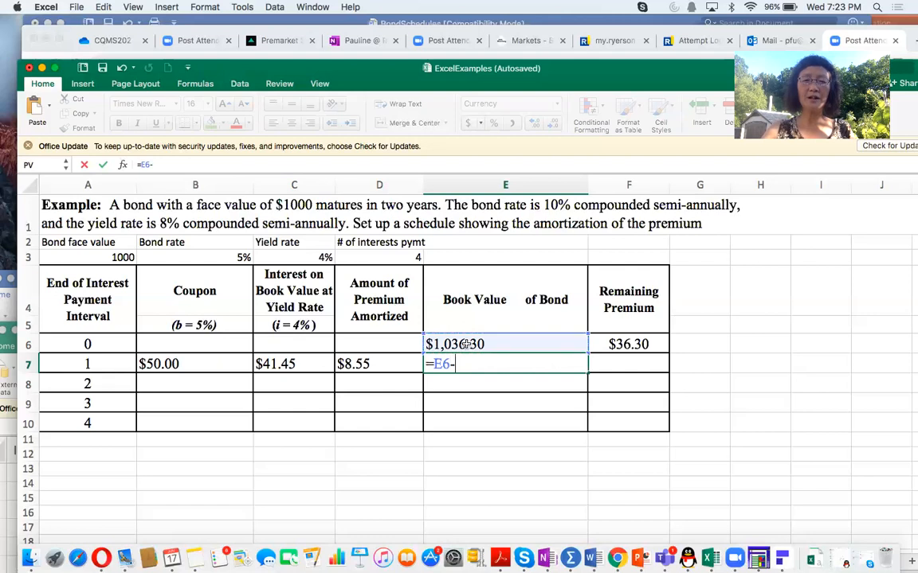
click(357, 360)
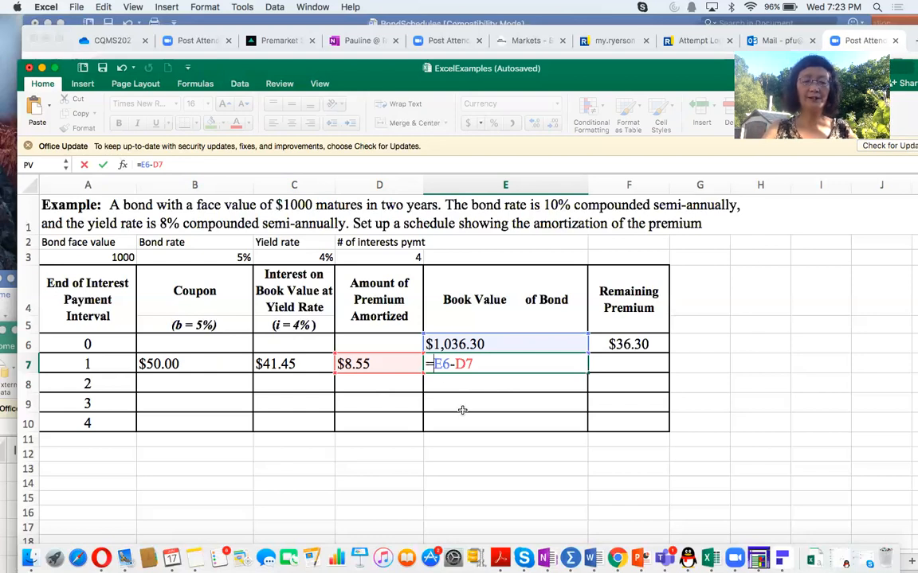
text($)
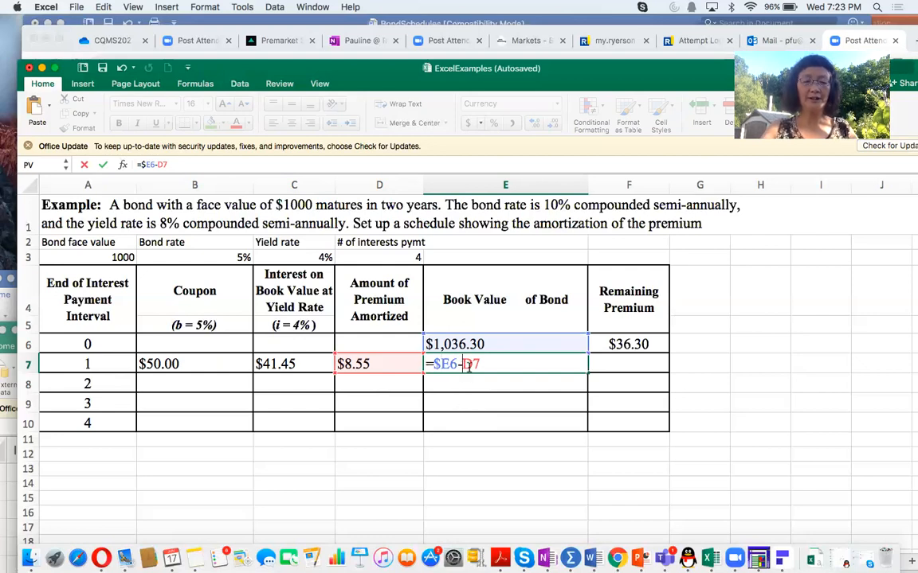
text($)
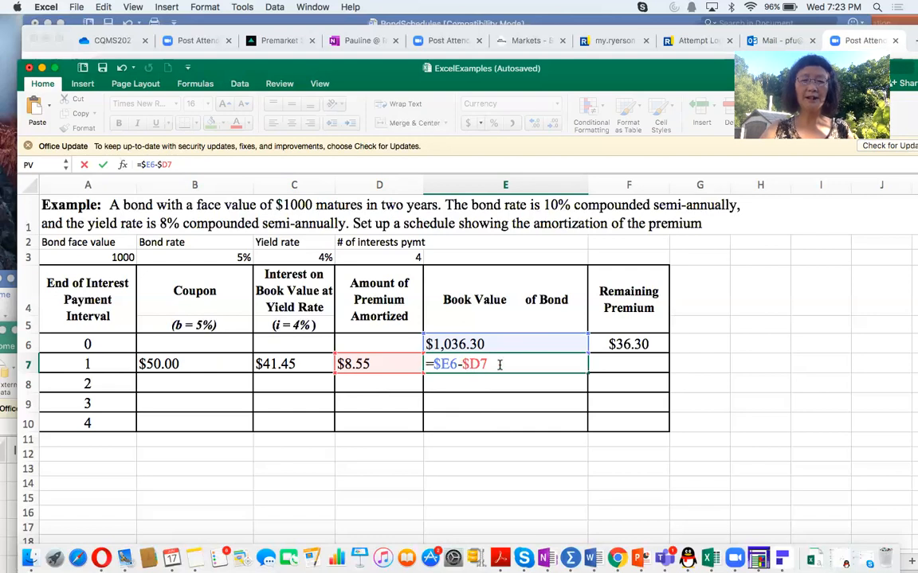
key(Return)
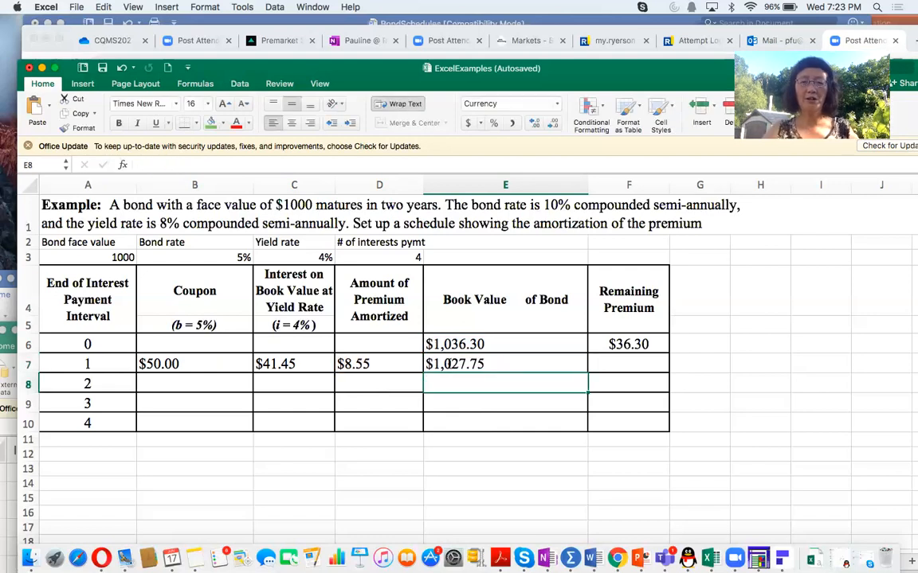
Step: Enter the interval 1 remaining premium in F7 as book value minus the absolute face value reference, =$E7-$A$3
click(632, 363)
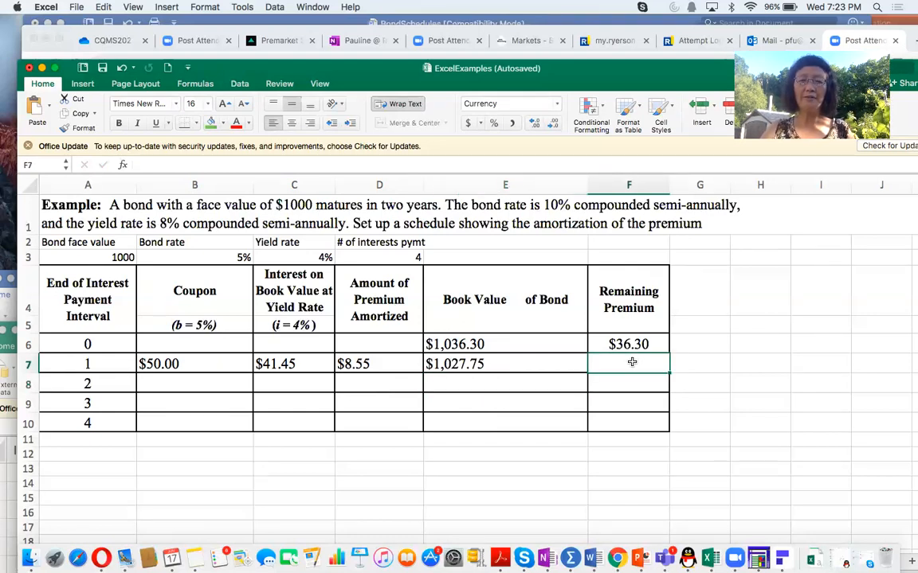
text(=)
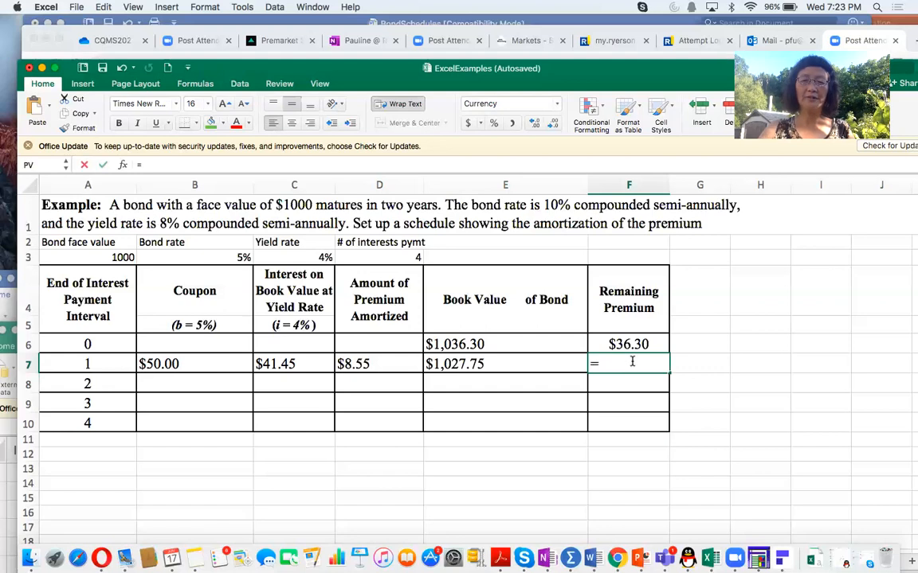
click(484, 364)
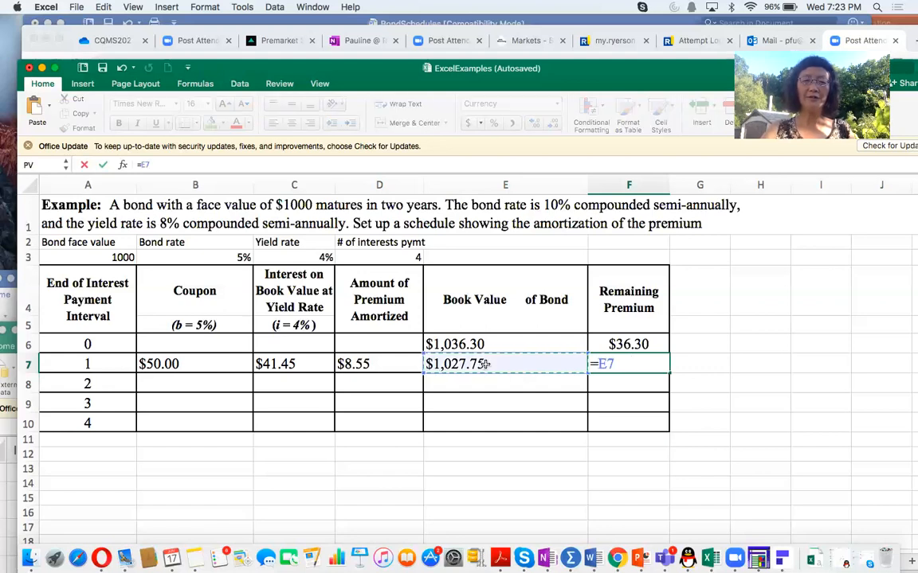
text(-)
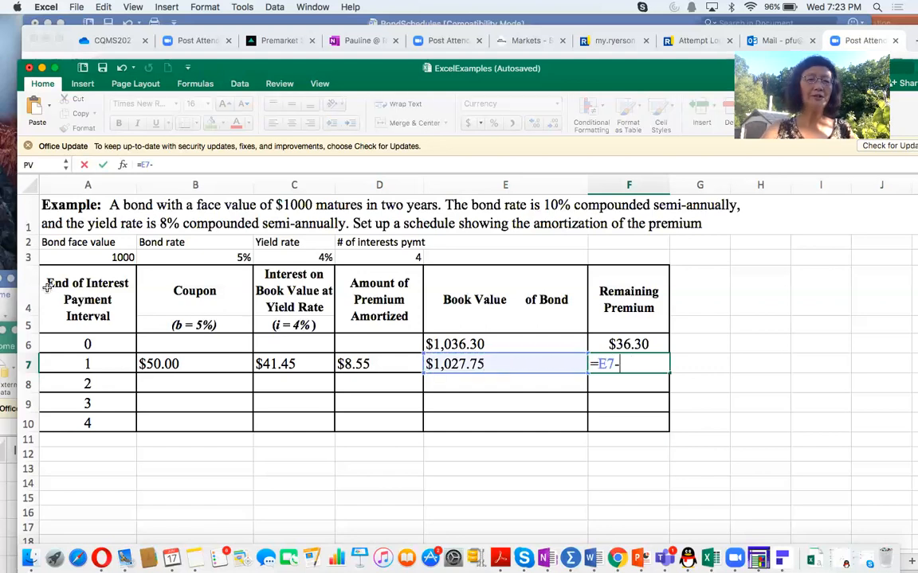
click(112, 257)
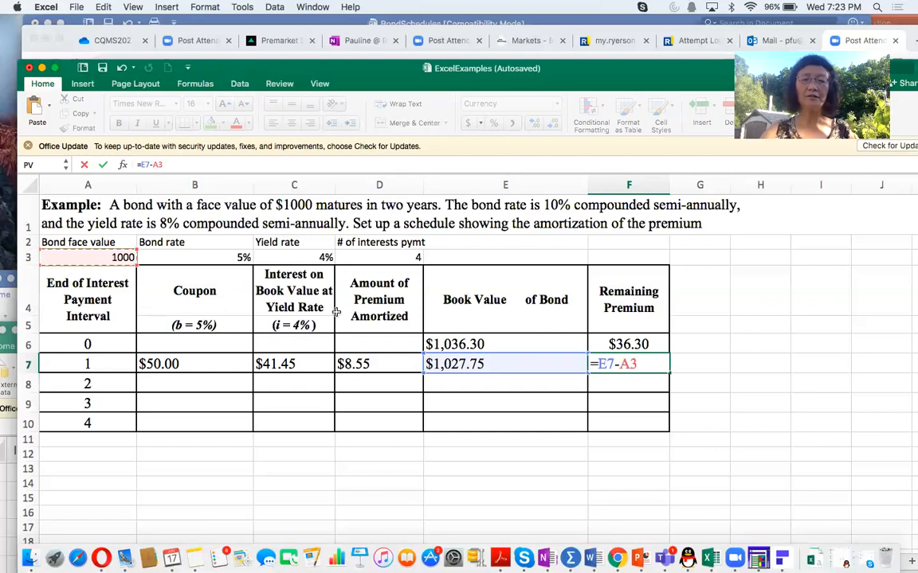
click(625, 364)
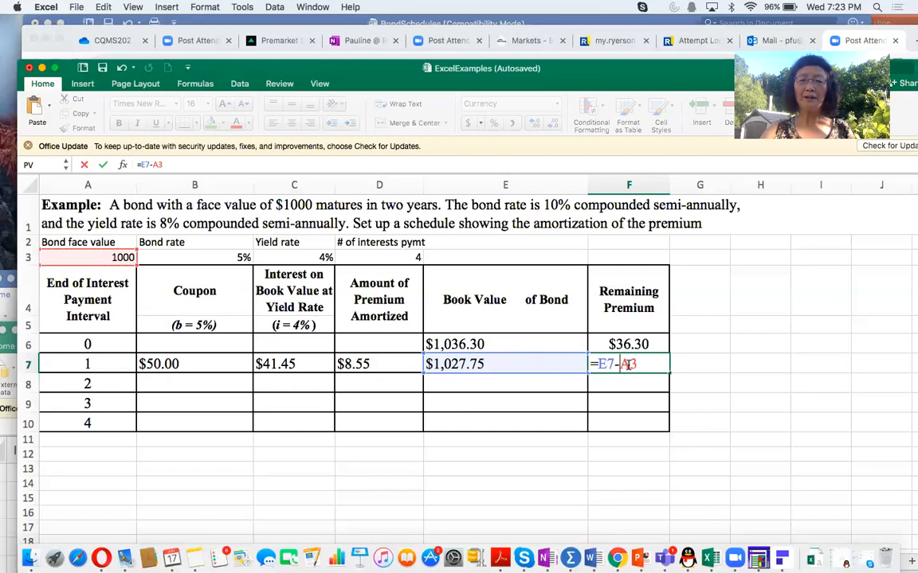
text($A)
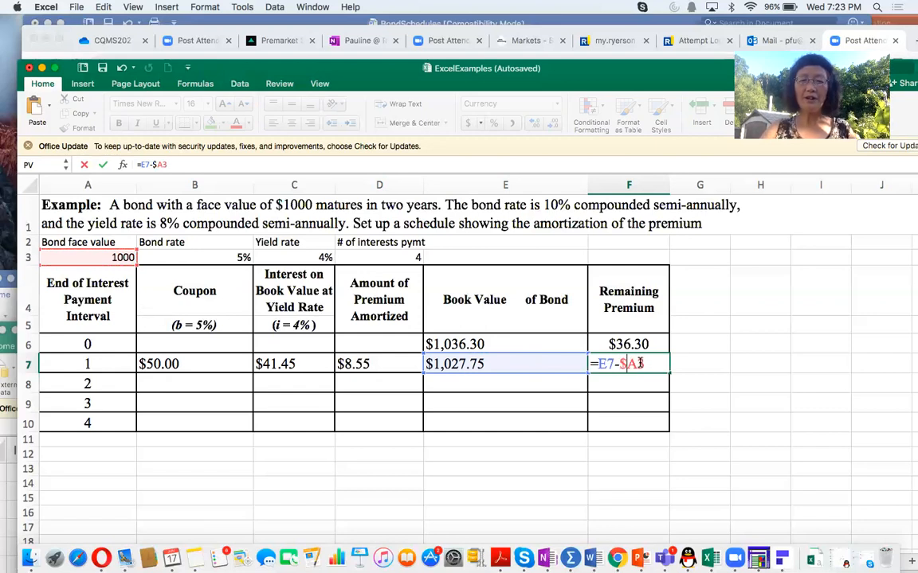
text($)
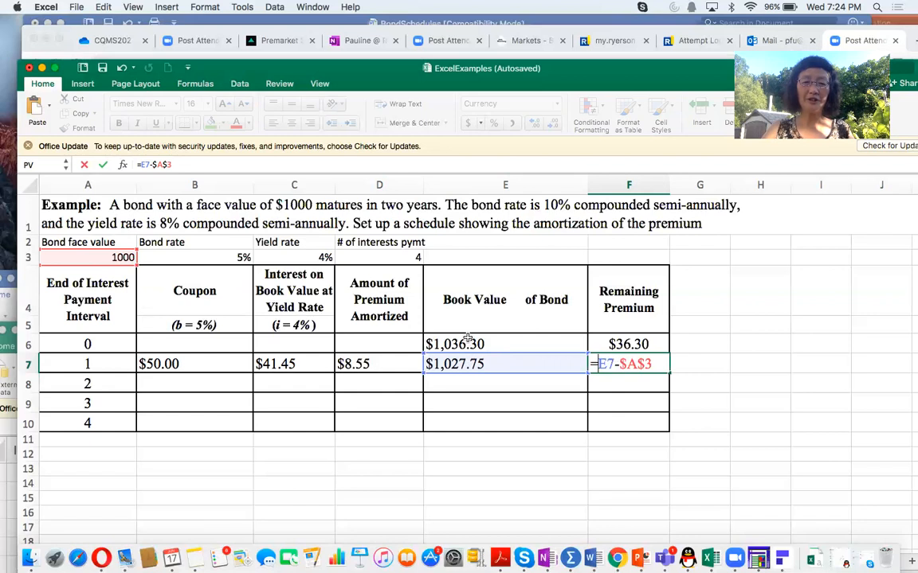
text($)
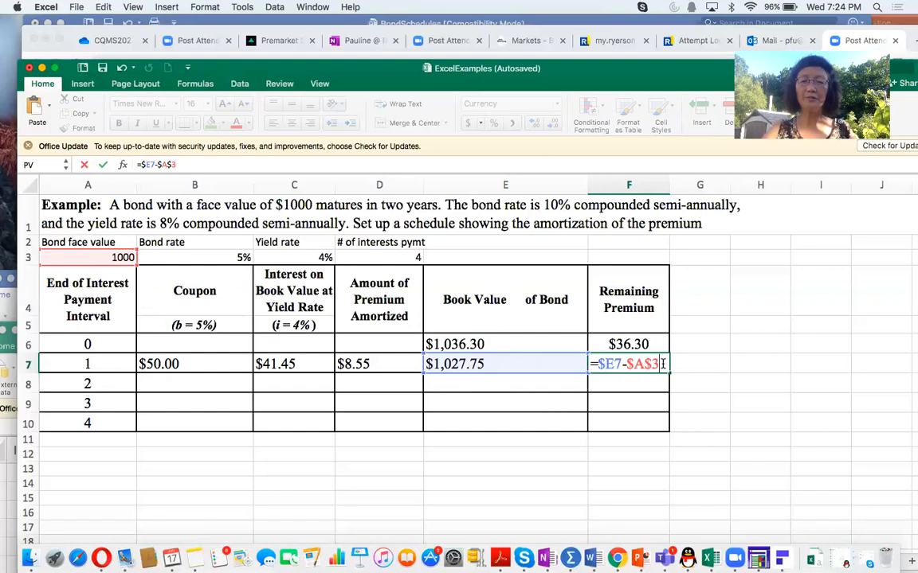
key(Return)
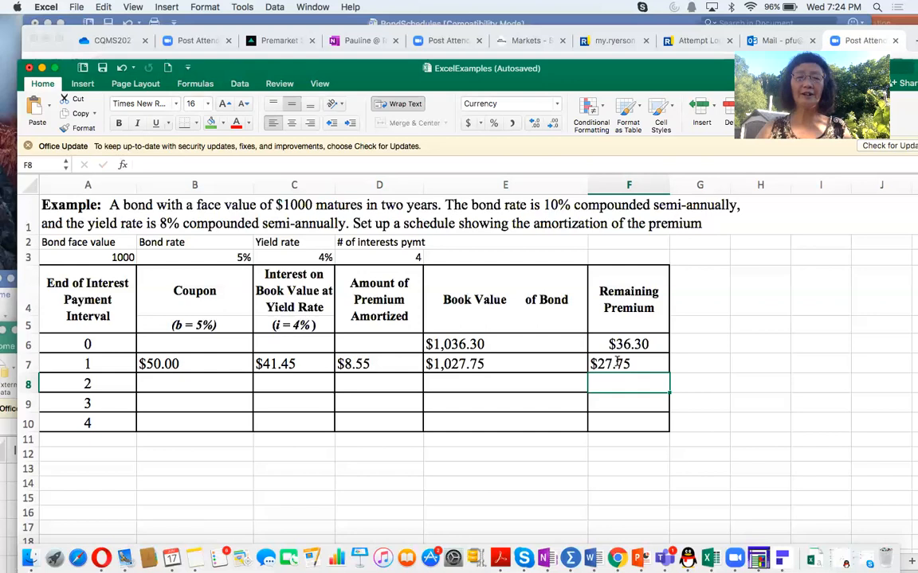
Step: Fill the interval 1 formulas in B7:F7 down to row 10 and check the formulas in F10 and E10
click(221, 364)
drag(221, 364, 608, 369)
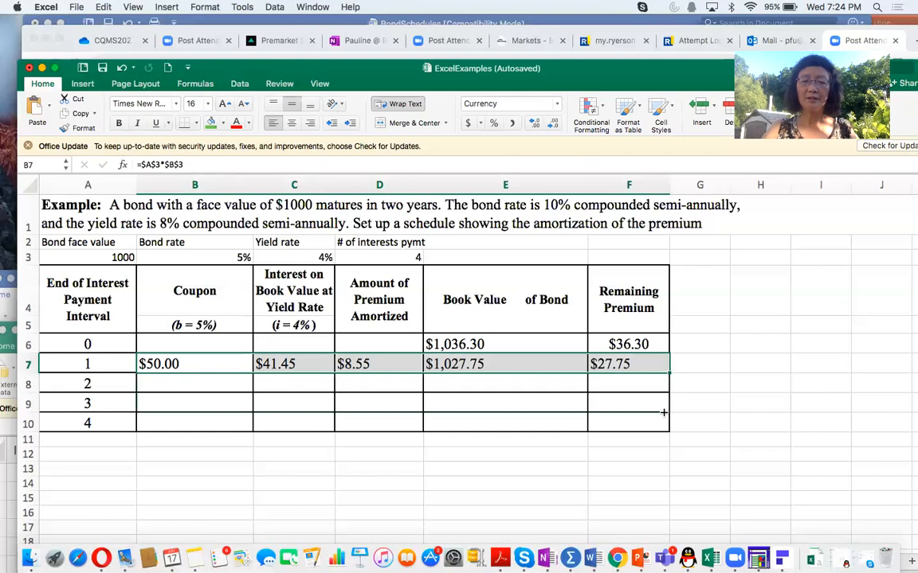
drag(667, 372, 665, 429)
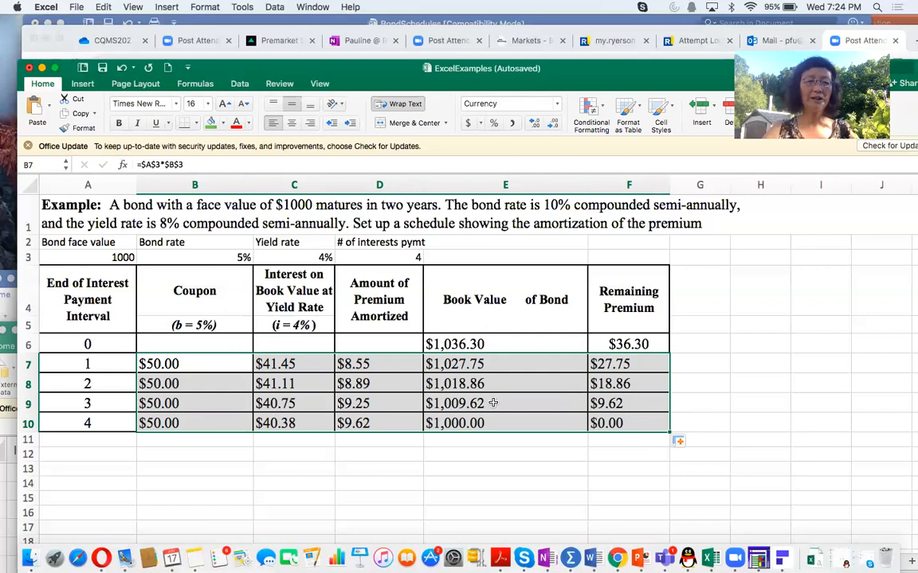
click(594, 424)
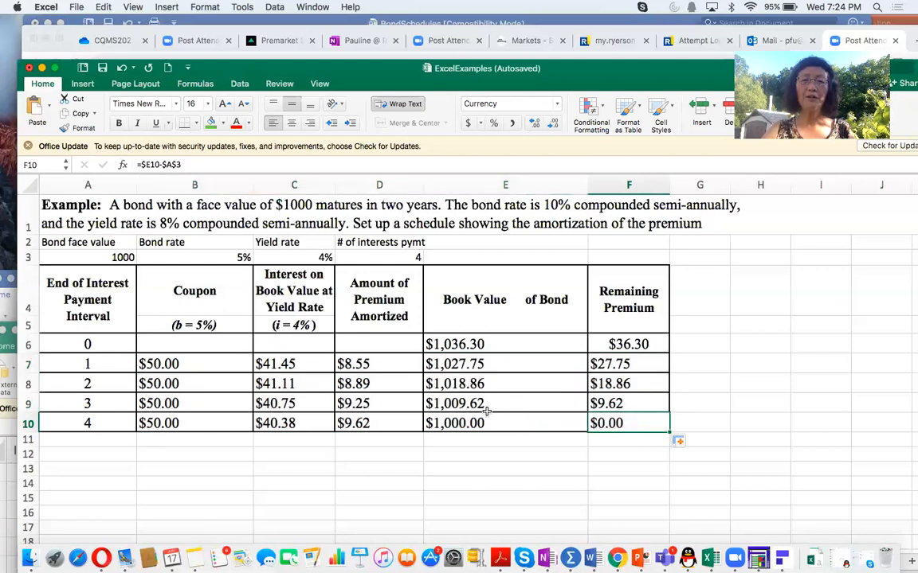
click(448, 424)
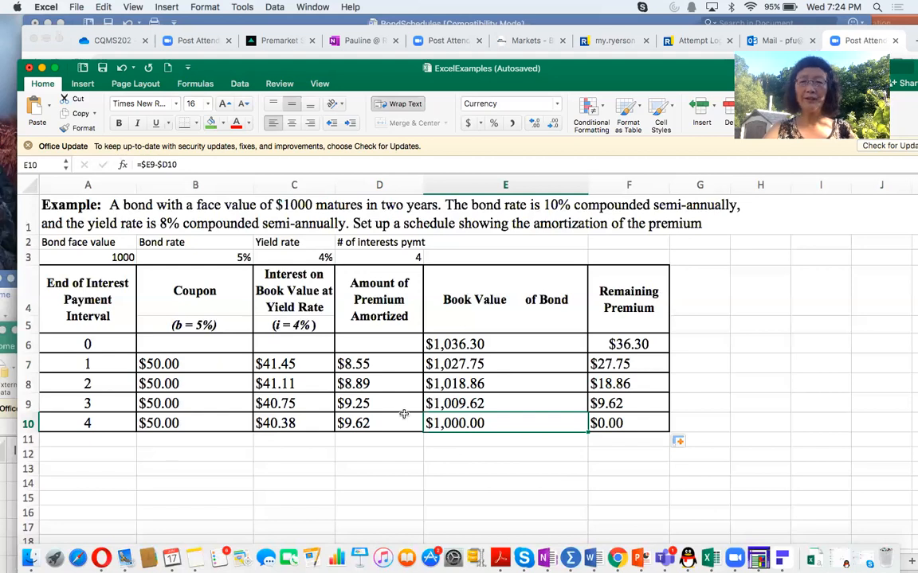
Step: Label A11 below the schedule as Total
click(105, 438)
text(Total)
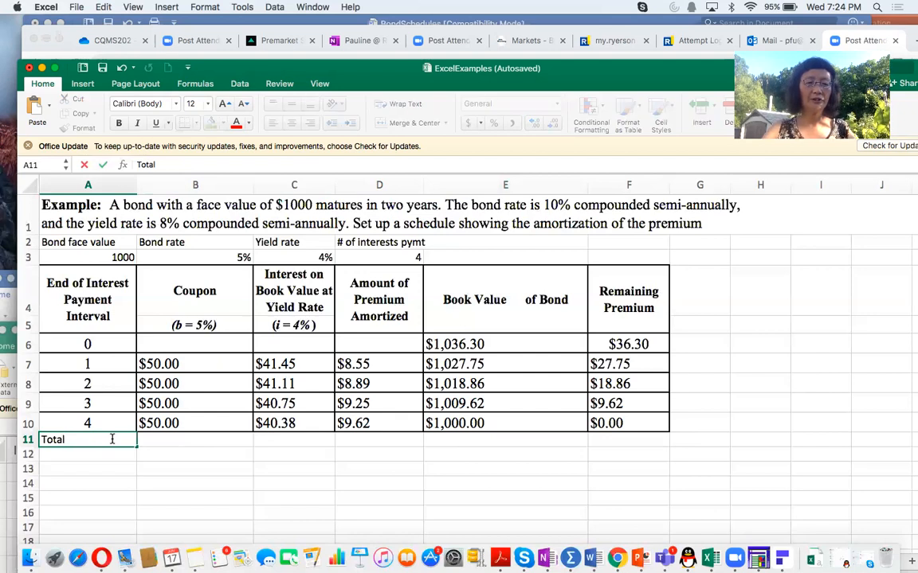
click(164, 443)
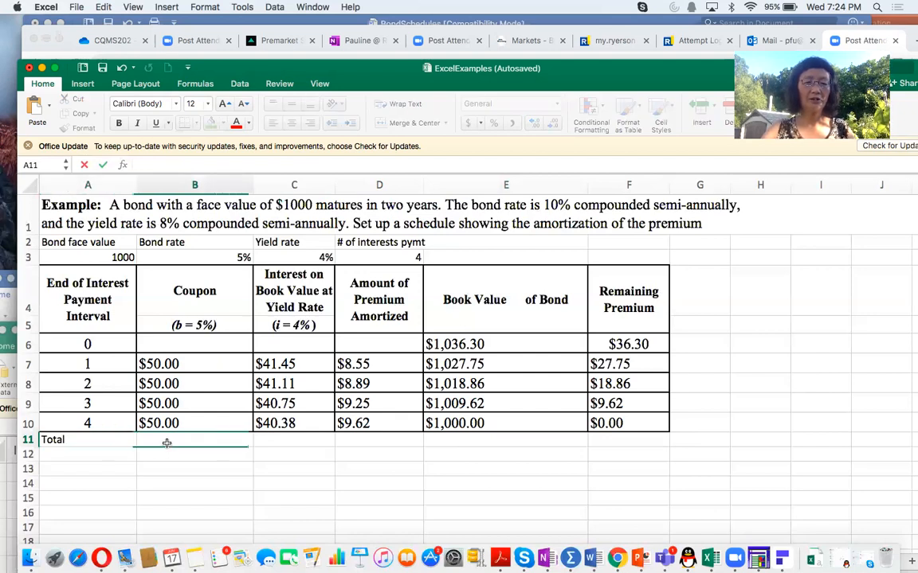
Step: Total the coupons in B11 with =SUM(B7:B10) and fill the formula across to D11 for the interest and premium amortized columns
text(=sum()
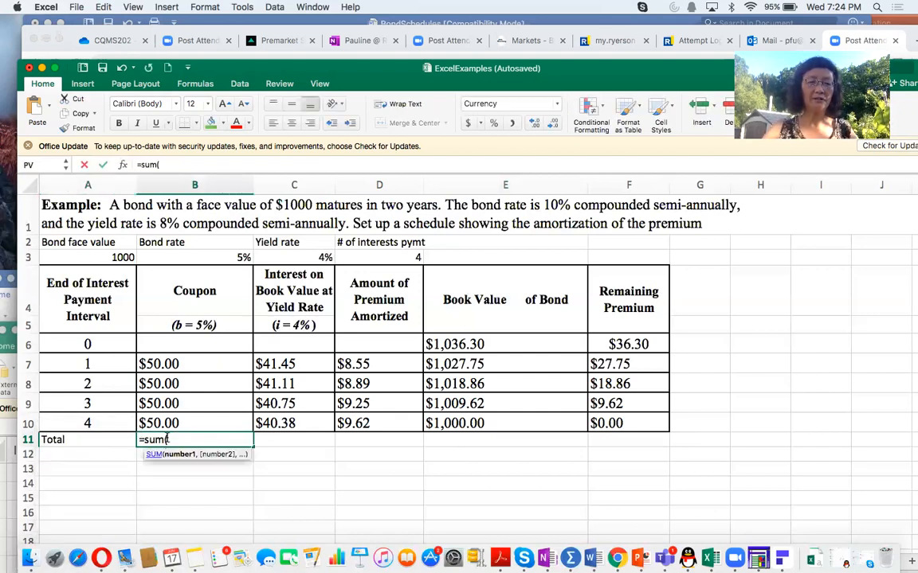
drag(175, 363, 174, 423)
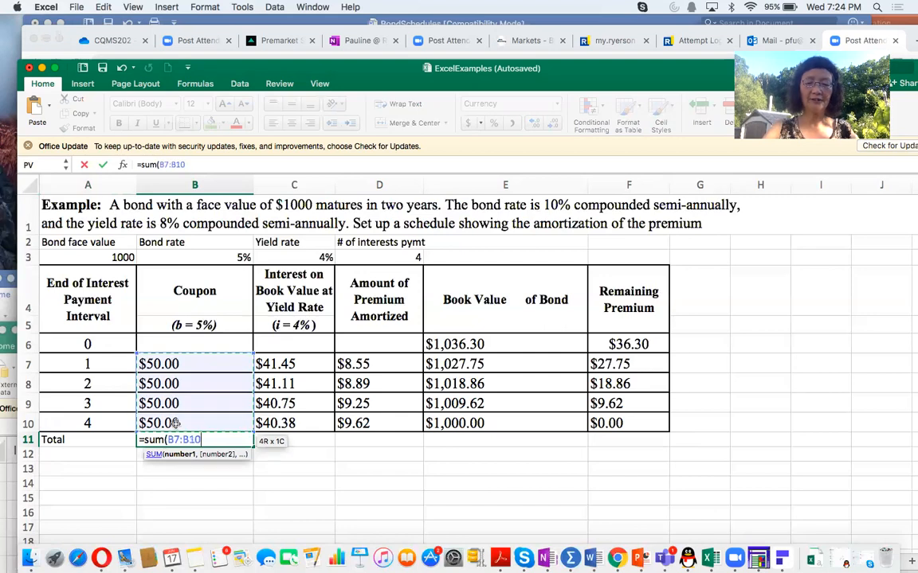
key(Return)
click(196, 439)
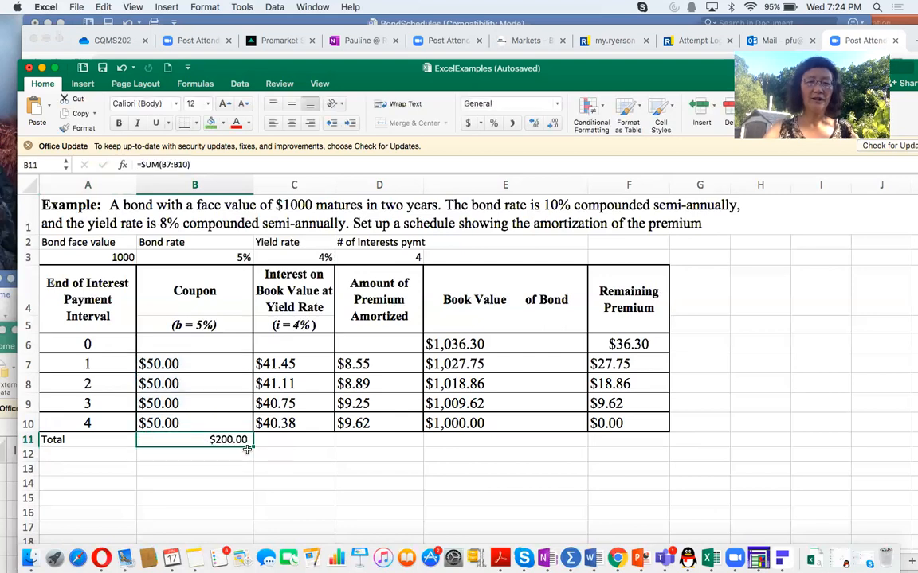
drag(252, 447, 411, 448)
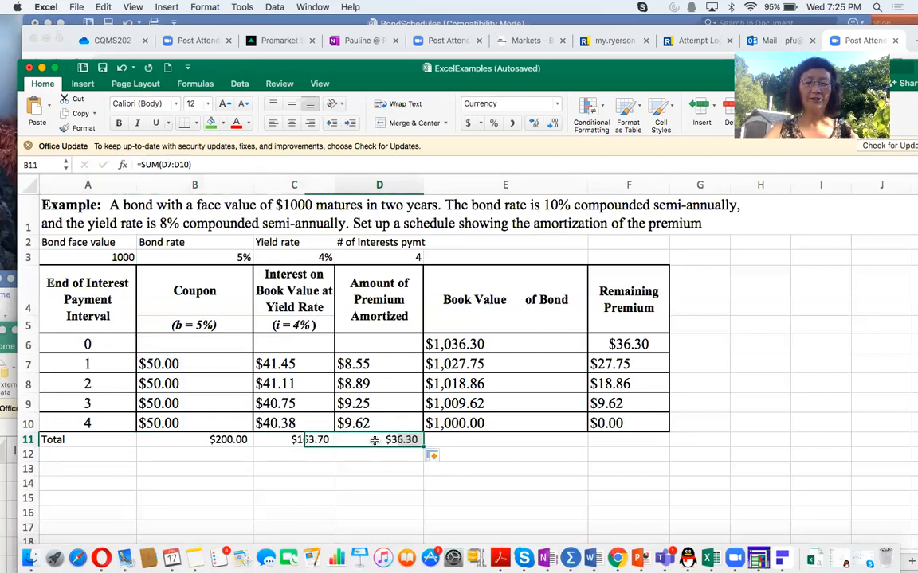
Step: Shade the total premium amortized in D11 and the interval 0 remaining premium in F6 green
click(210, 121)
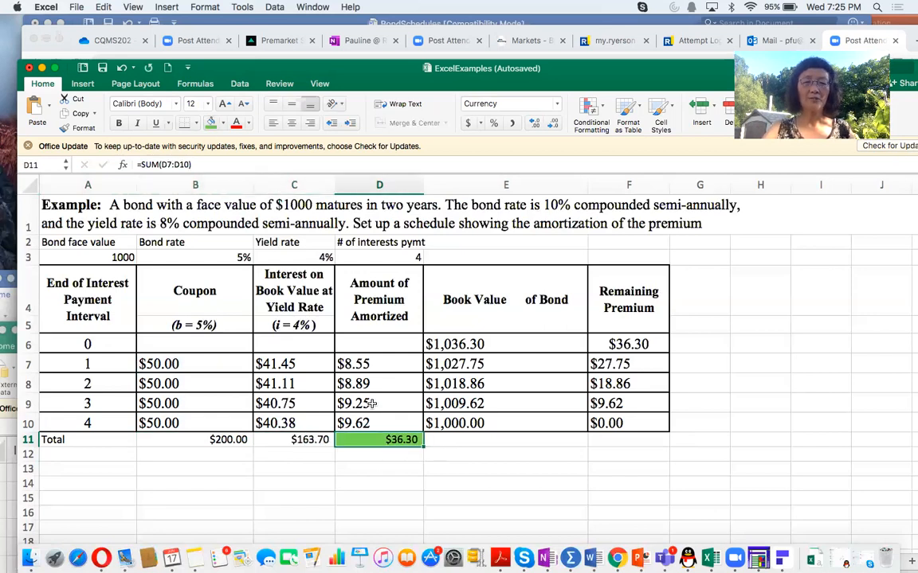
click(607, 347)
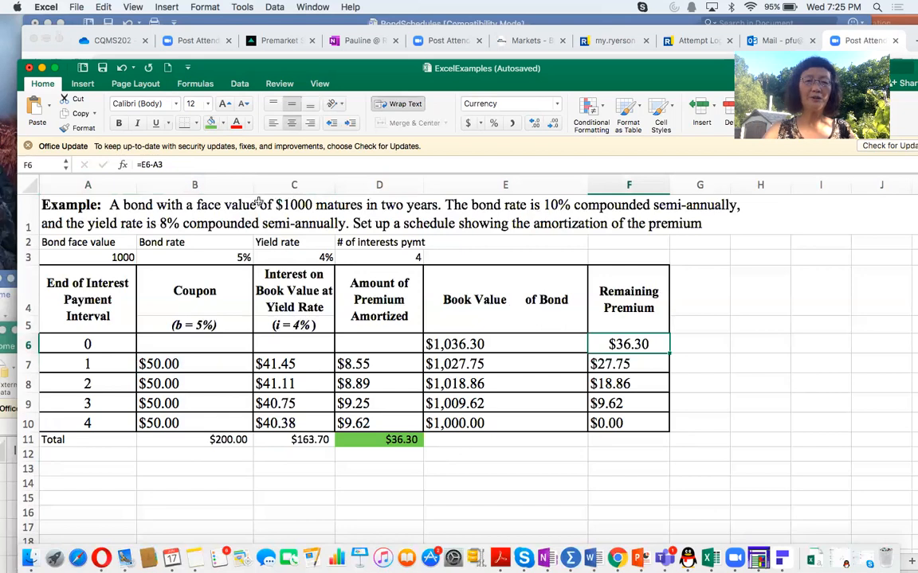
click(210, 125)
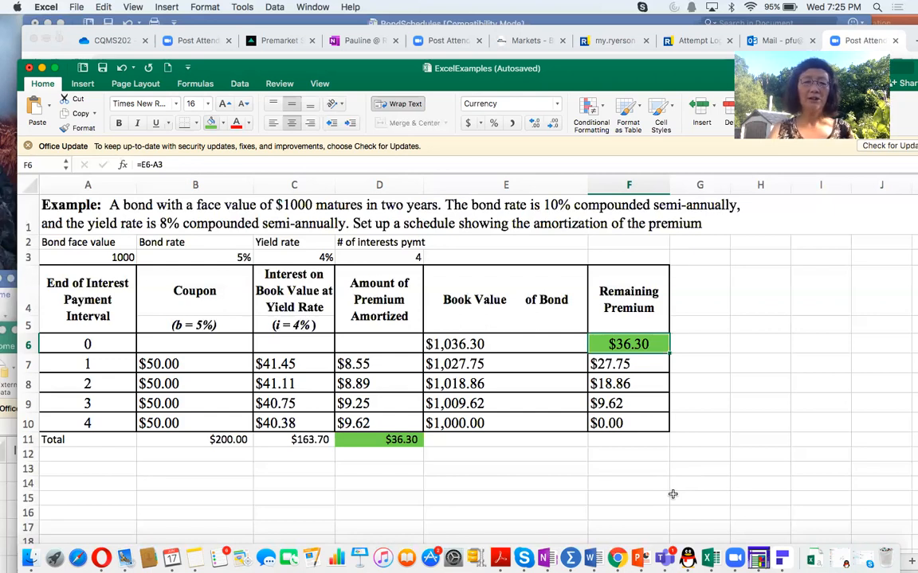
Step: Enter payment intervals 0, 1 and 2 in A26:A28 of the discount accumulation schedule
scroll(672, 494, down, 8)
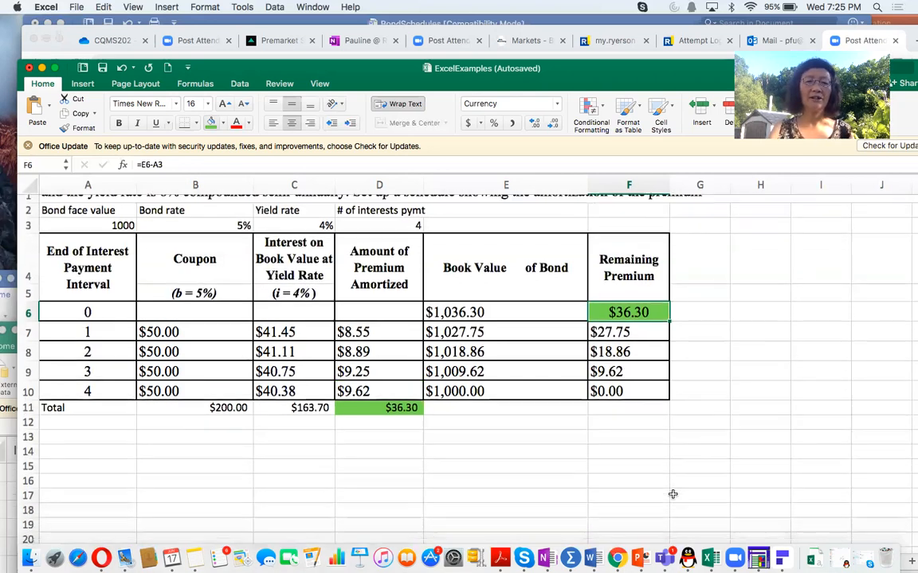
scroll(672, 494, down, 8)
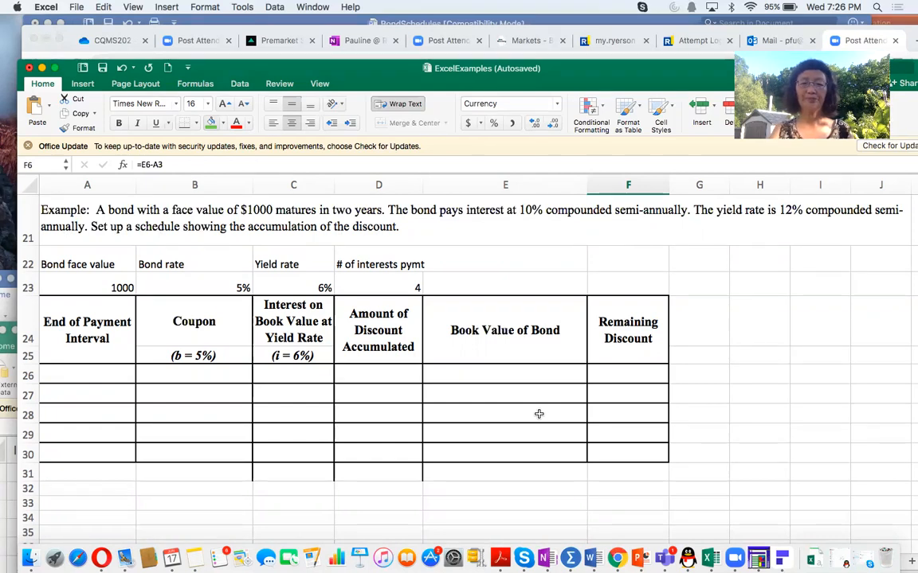
click(91, 370)
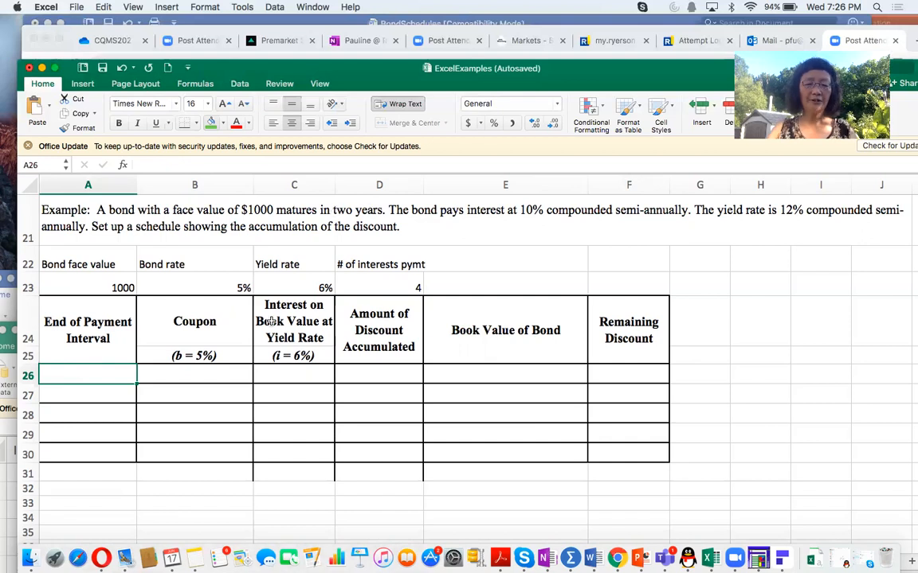
text(0)
key(Return)
text(1)
key(Return)
text(2)
key(Return)
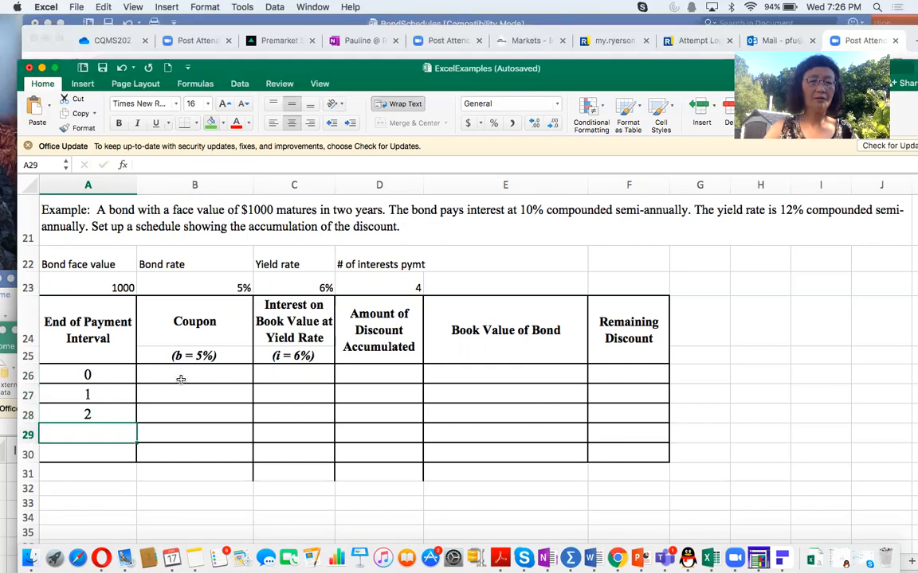
Step: Extend the payment interval series from A27:A28 down to A30, through interval 4
right_click(104, 392)
click(103, 394)
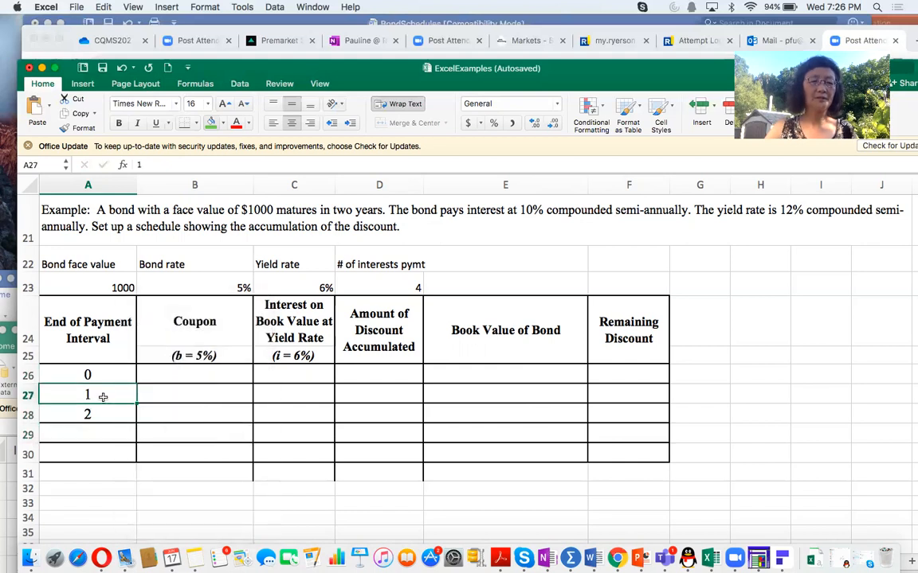
scroll(103, 414, down, 1)
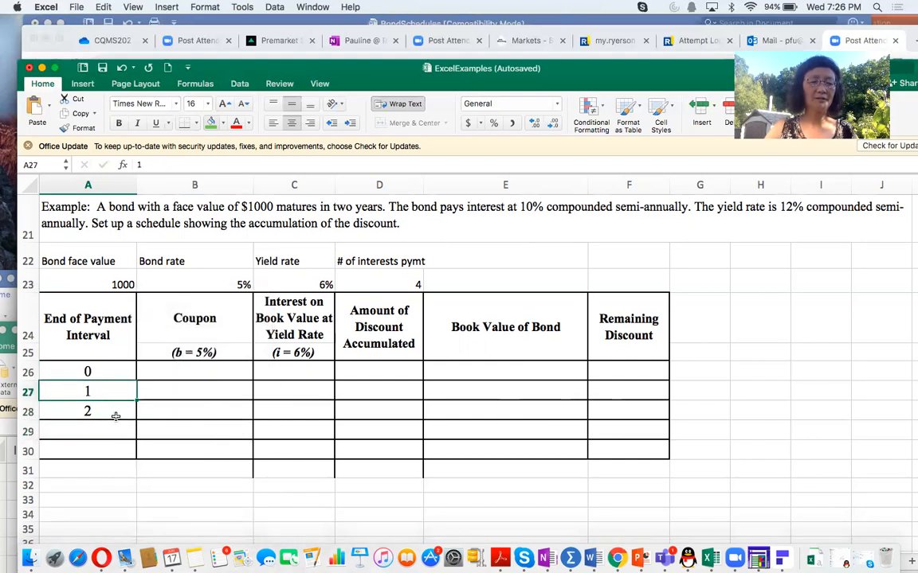
mouse_move(98, 383)
mouse_down()
mouse_move(97, 420)
mouse_move(127, 412)
mouse_move(133, 456)
mouse_up()
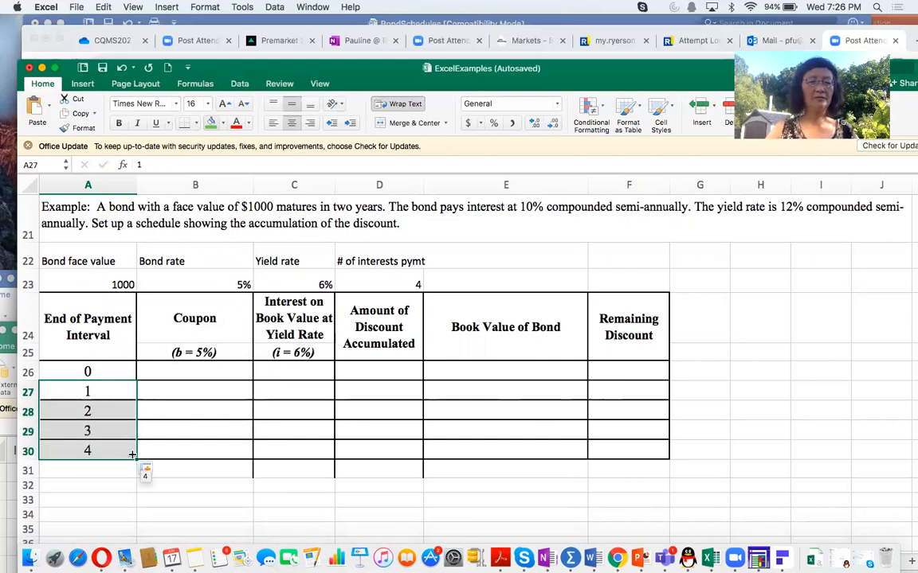
Step: Start the interval 1 coupon formula in B27 as bond face value times bond rate, =A23*B23
click(210, 390)
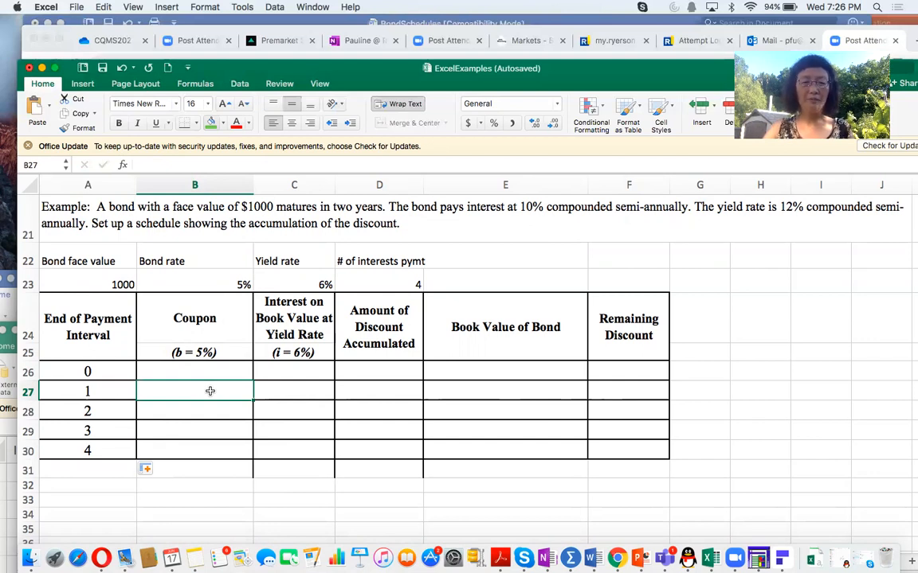
text(=)
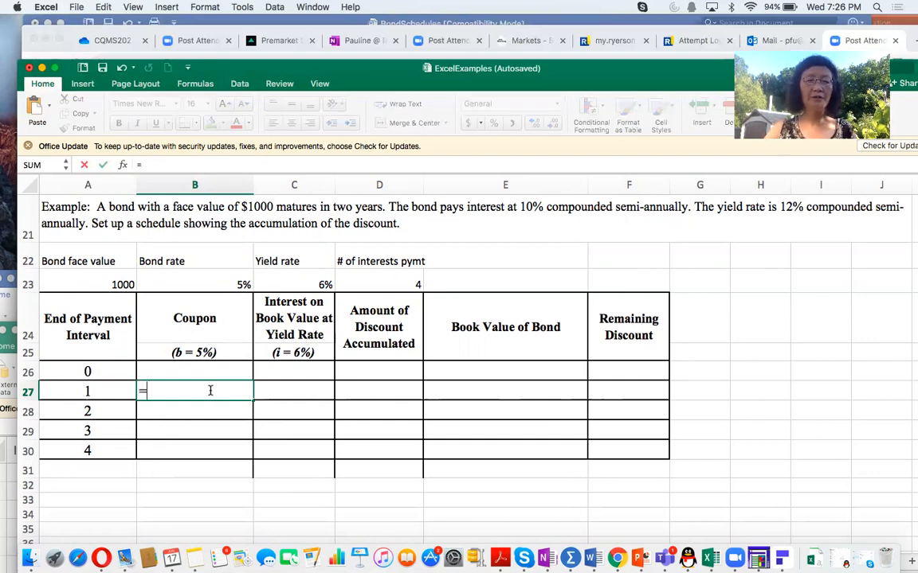
click(98, 283)
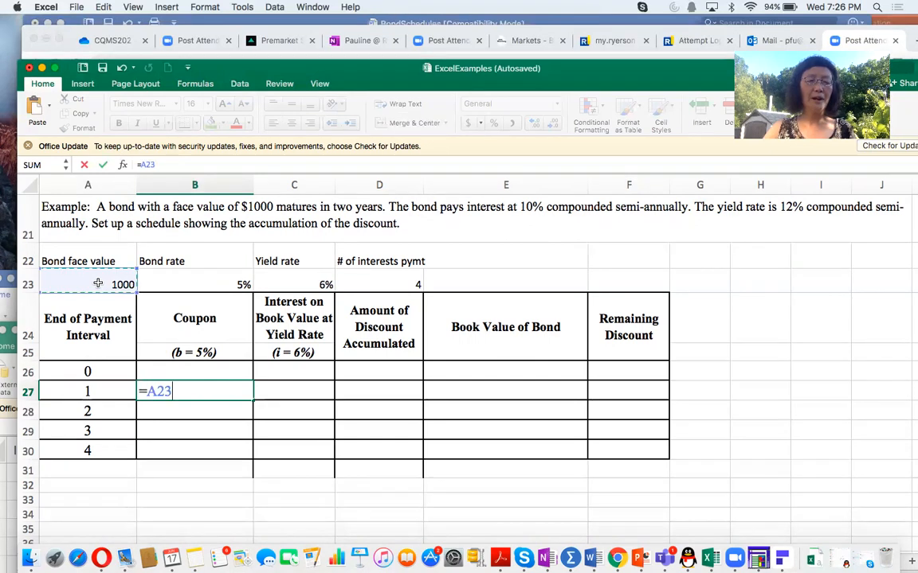
text(*)
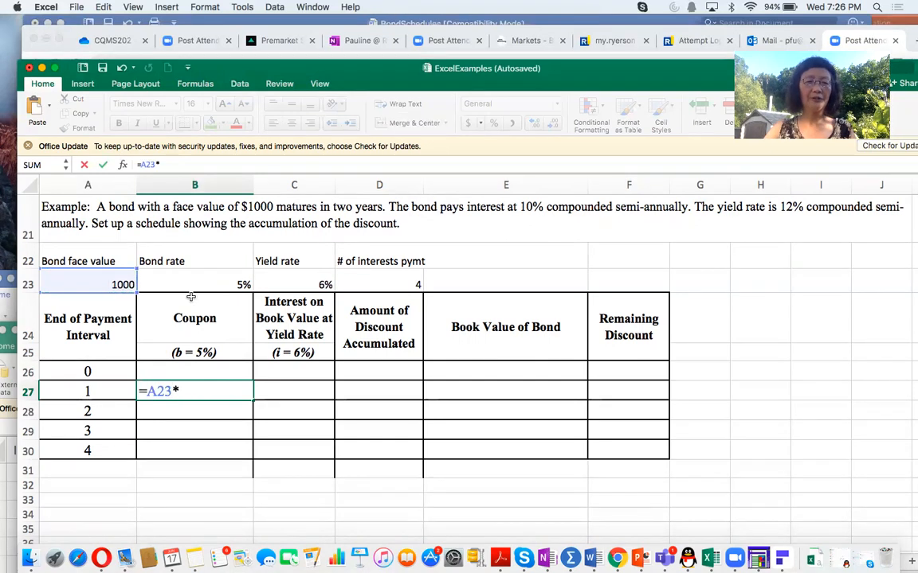
click(229, 285)
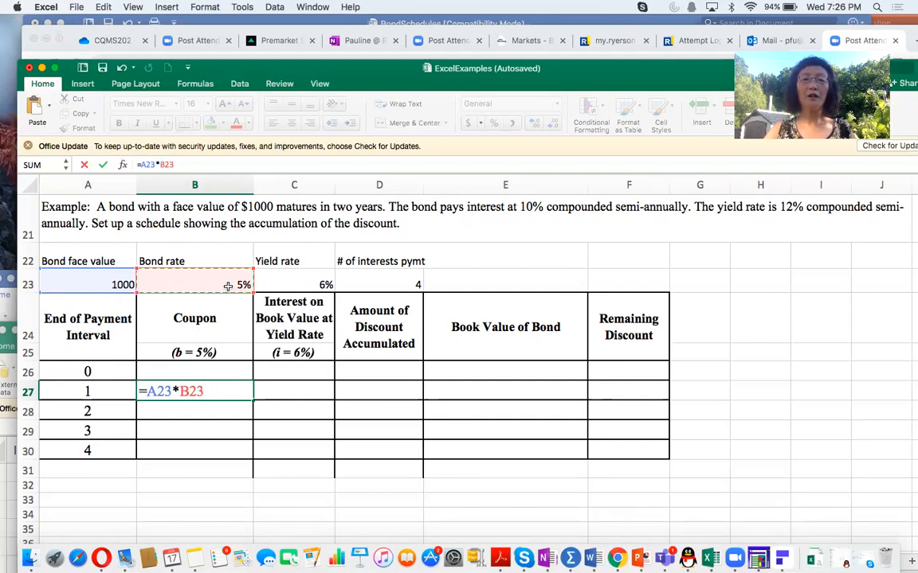
Step: Make both references in the B27 coupon formula absolute, =$A$23*$B$23, and confirm the entry
click(150, 391)
text($)
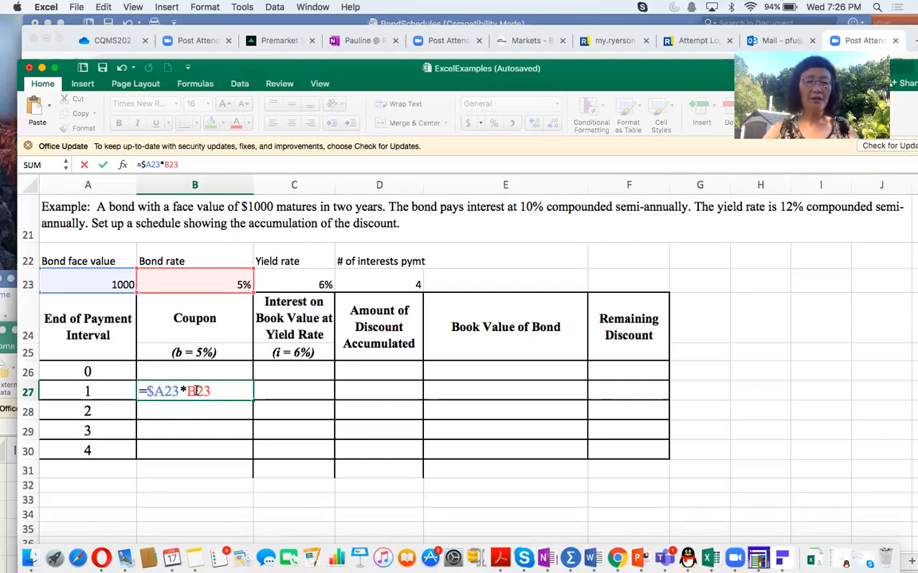
click(167, 391)
text($A)
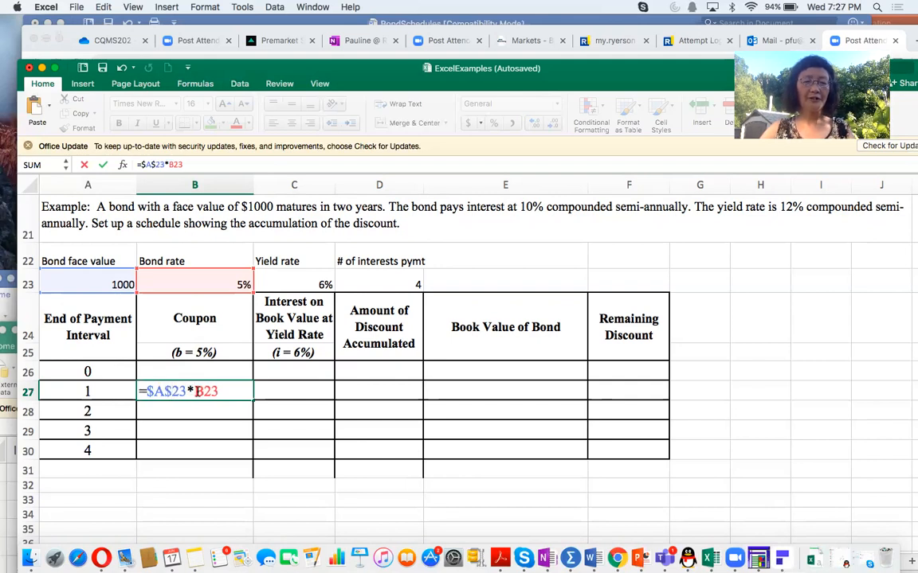
text($)
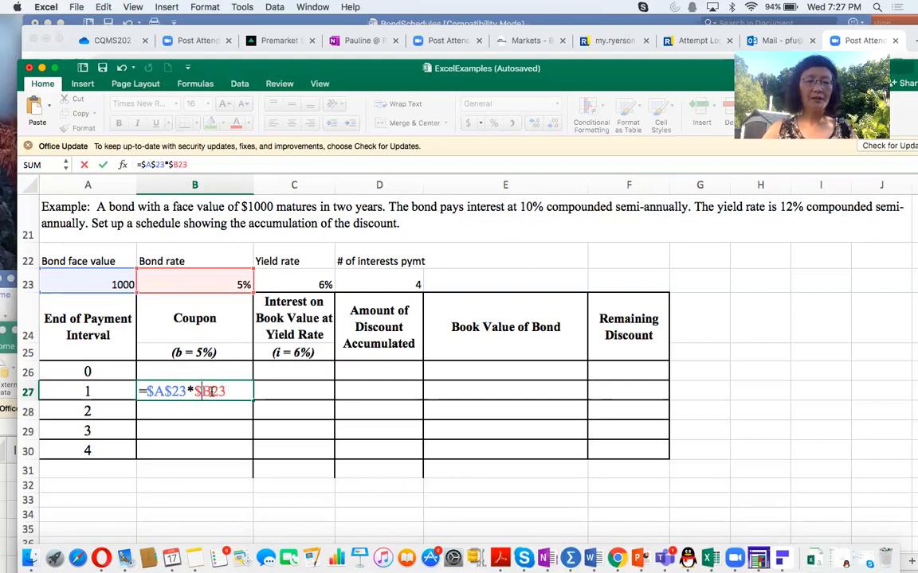
click(215, 391)
text($)
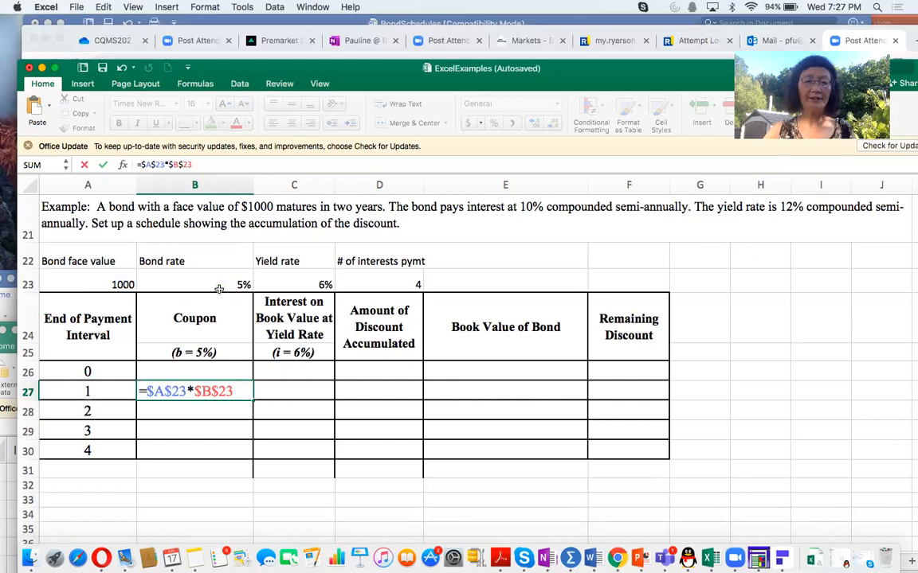
key(Return)
click(197, 388)
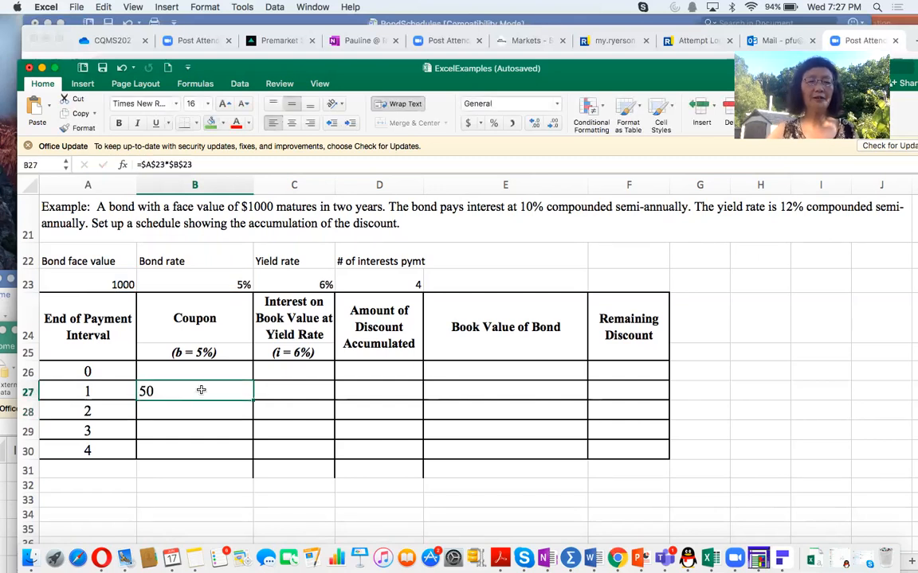
Step: Start the interval 0 book value formula in E26 with the present value of the face value, =PV(C23,D23,0,-A23)
click(518, 363)
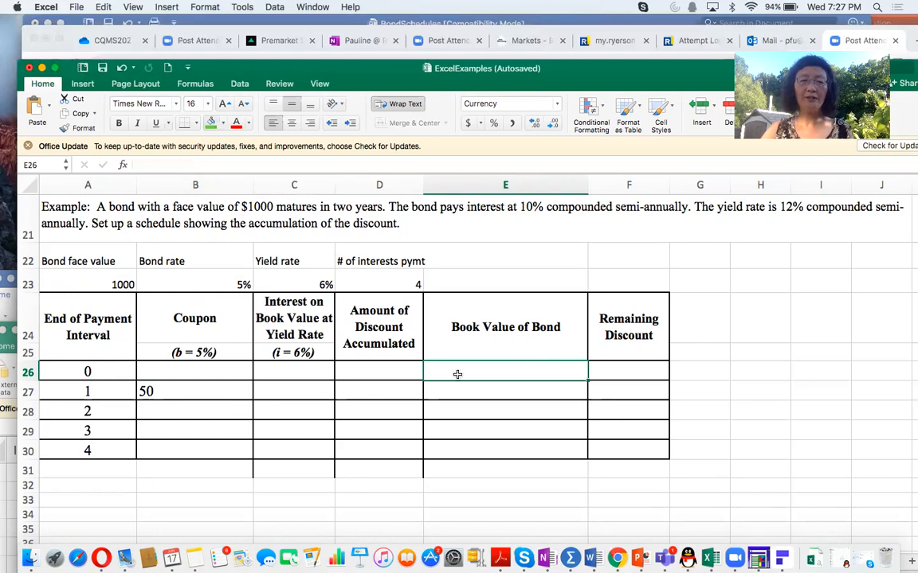
text(=P)
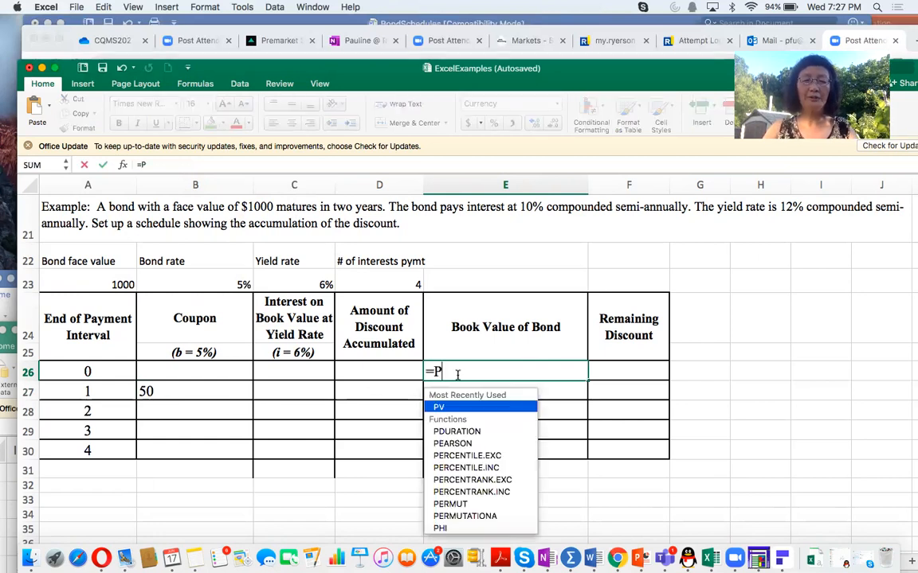
text(v()
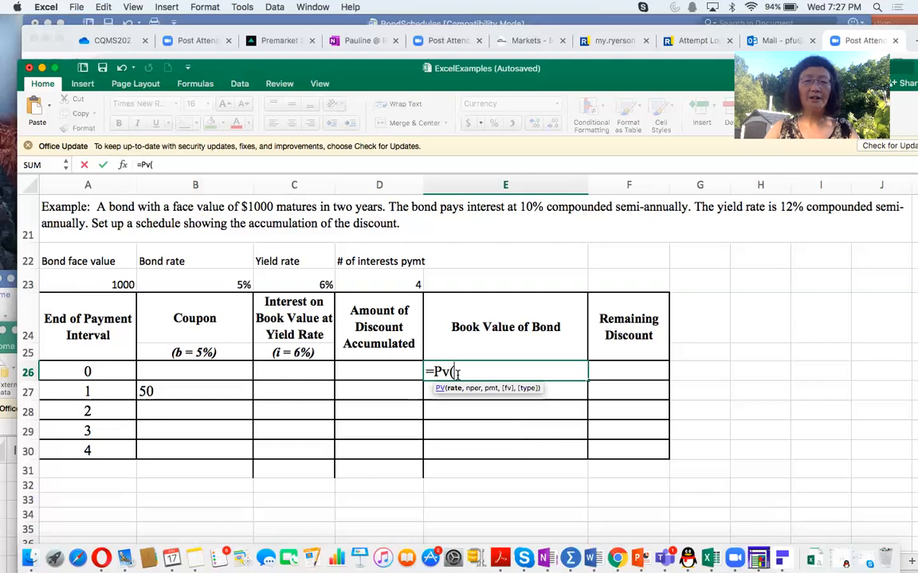
click(294, 284)
text(,)
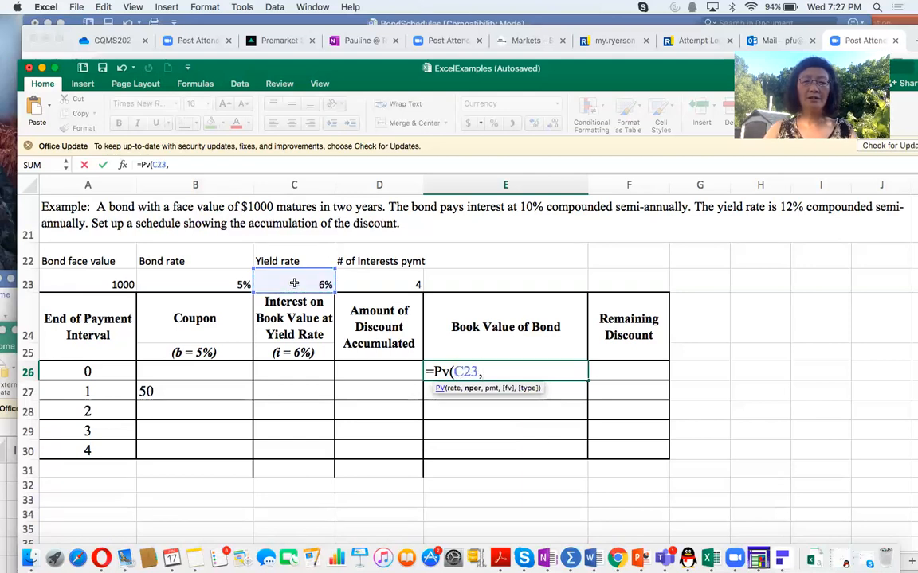
click(375, 281)
text(,0,)
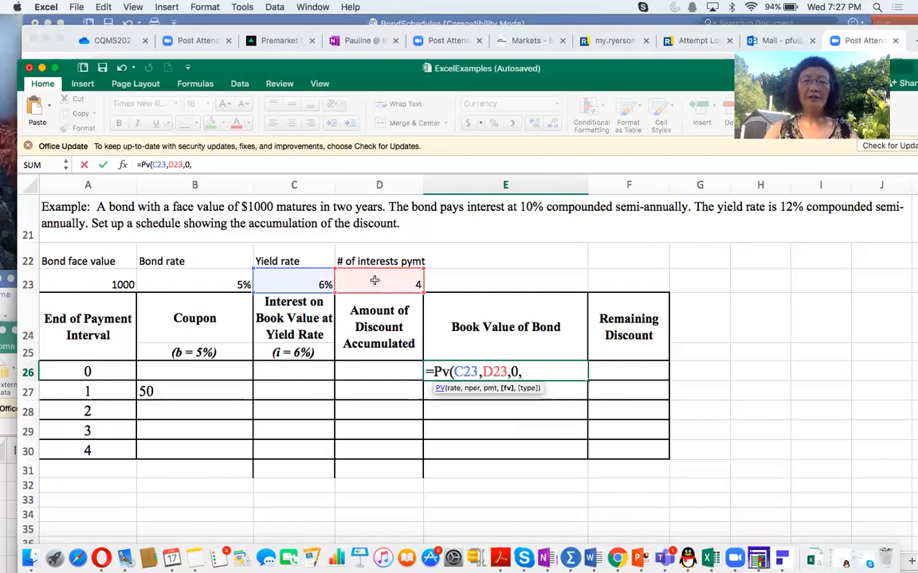
text(-)
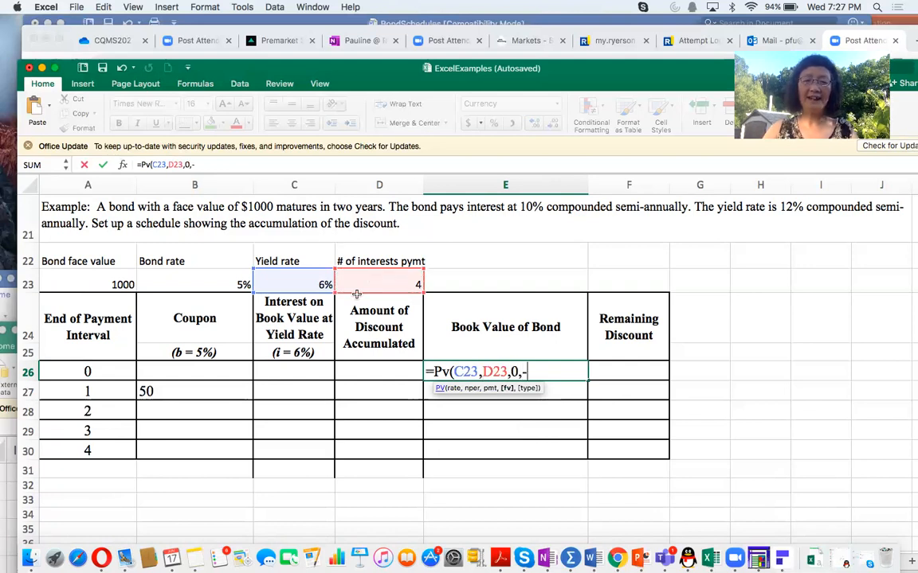
click(124, 283)
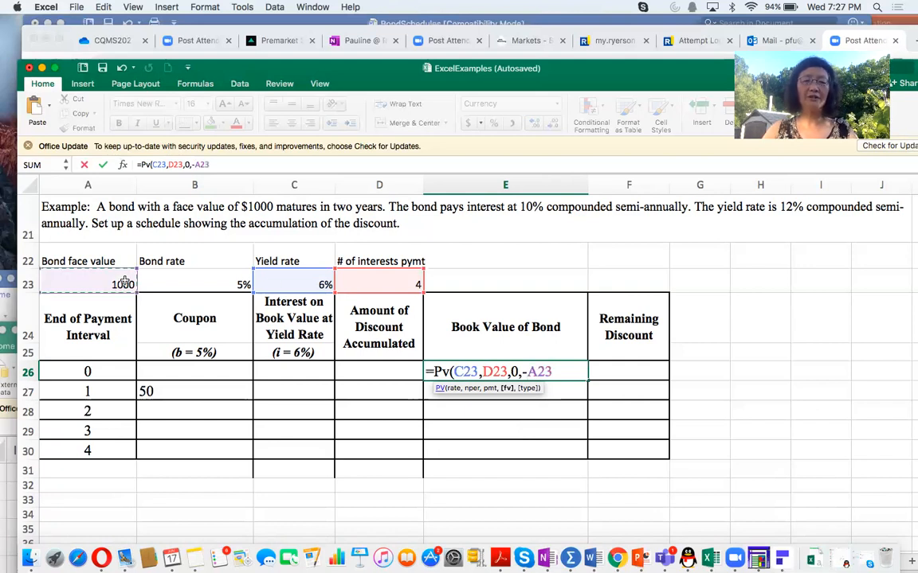
text()+)
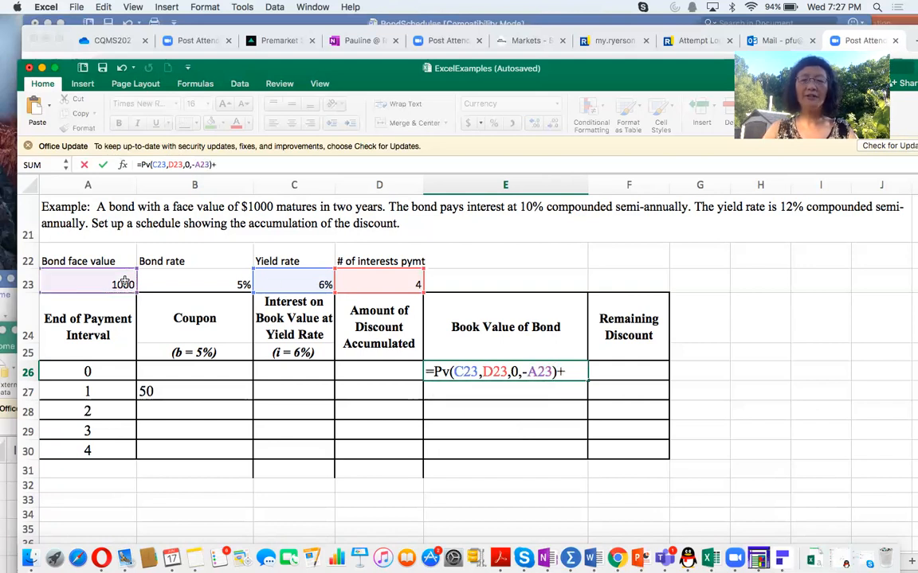
text(Pv()
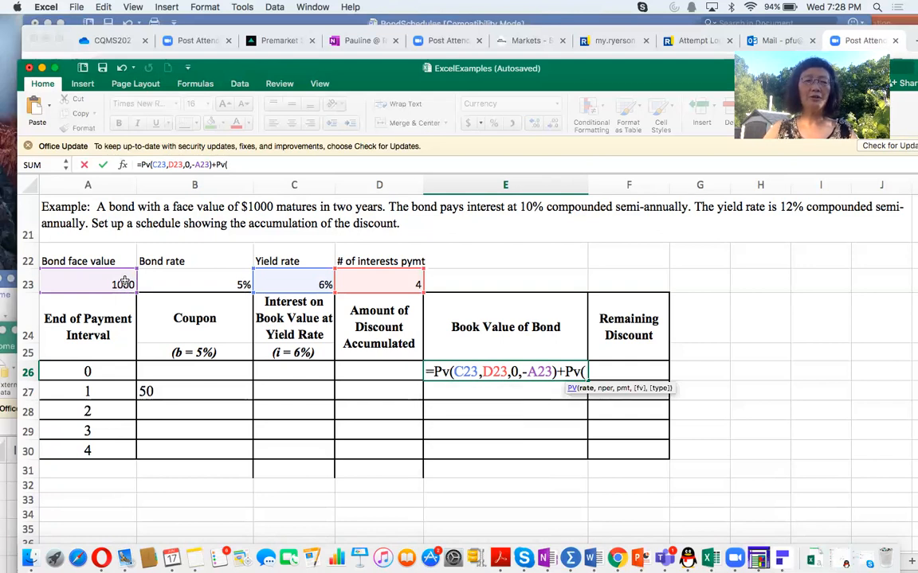
Step: Complete the interval 0 book value formula in E26 by adding the present value of the coupons, +PV(C23,D23,-B27,0), and review the formula
click(282, 281)
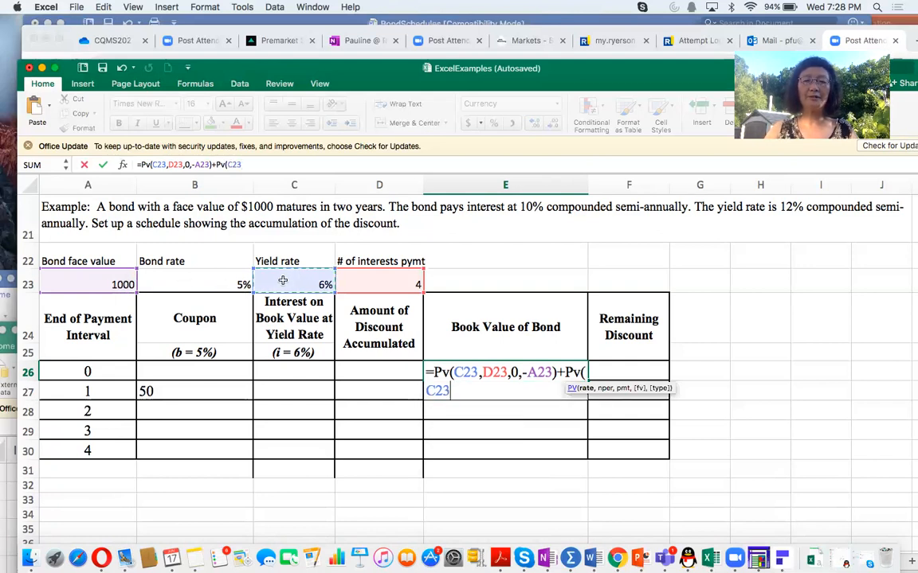
text(,)
click(379, 277)
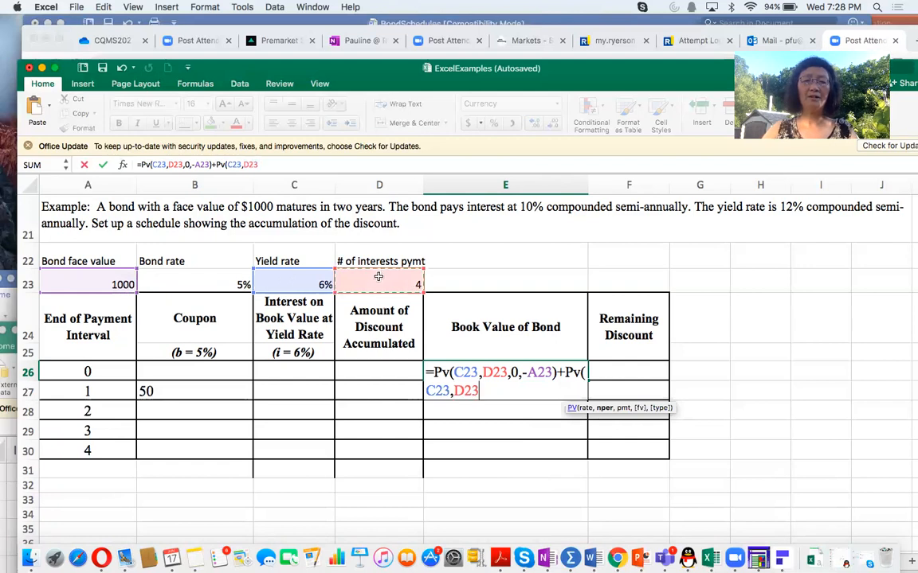
text(,-)
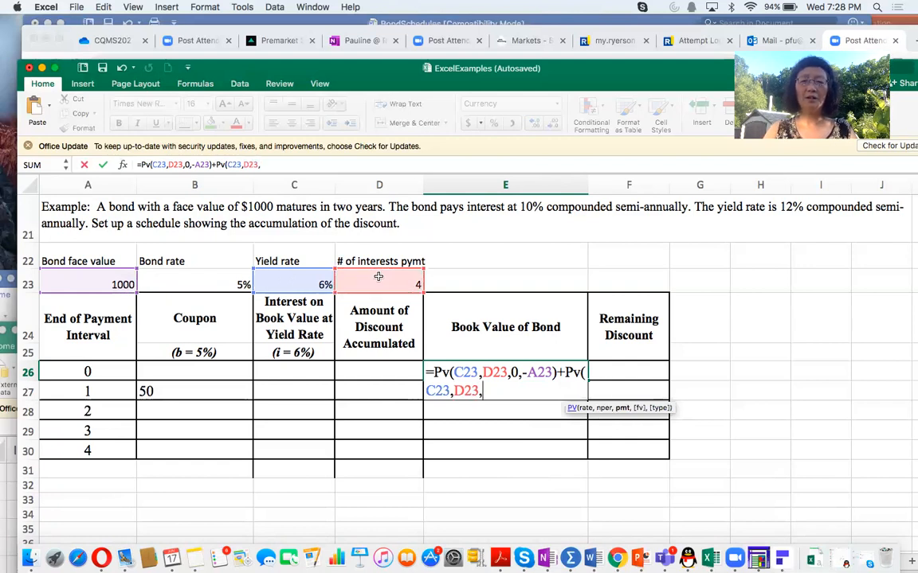
click(164, 392)
text(,0))
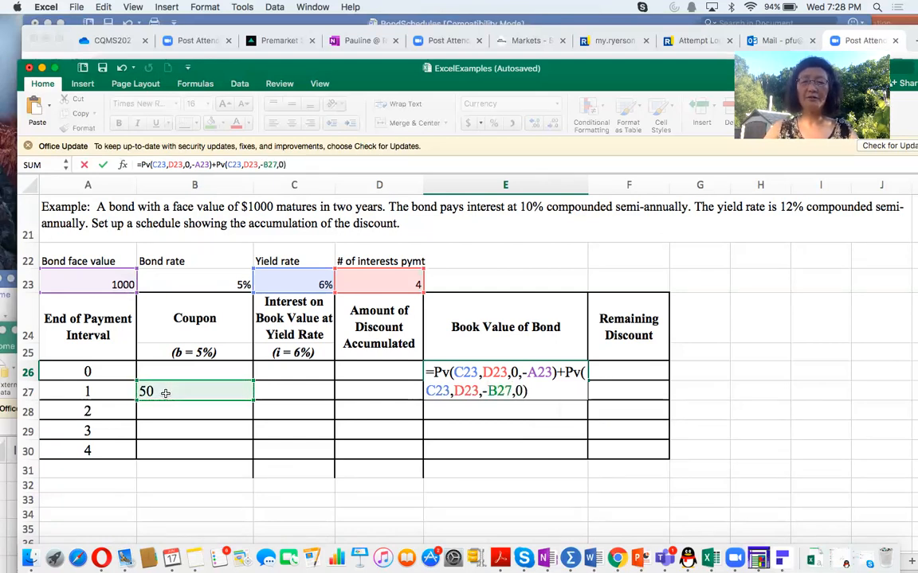
key(Return)
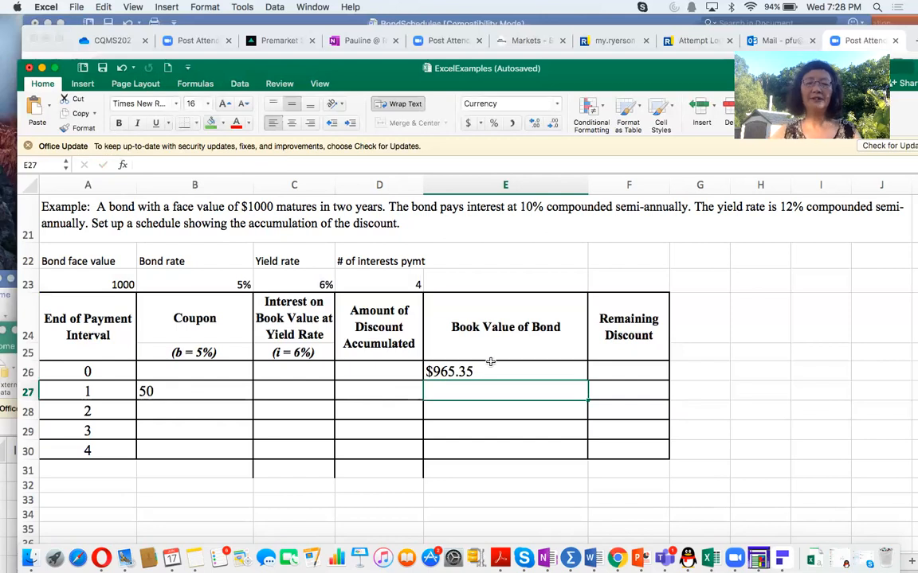
click(491, 369)
drag(289, 164, 132, 159)
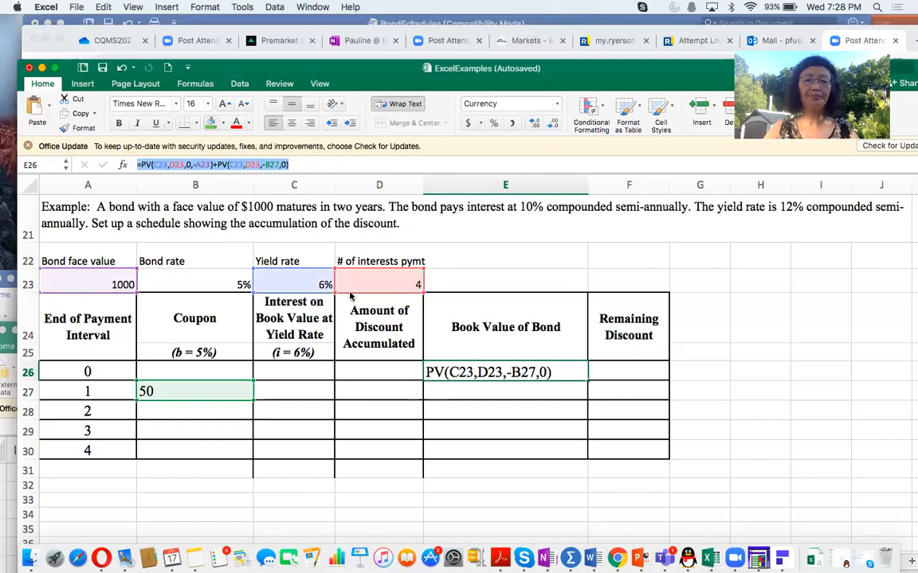
click(568, 372)
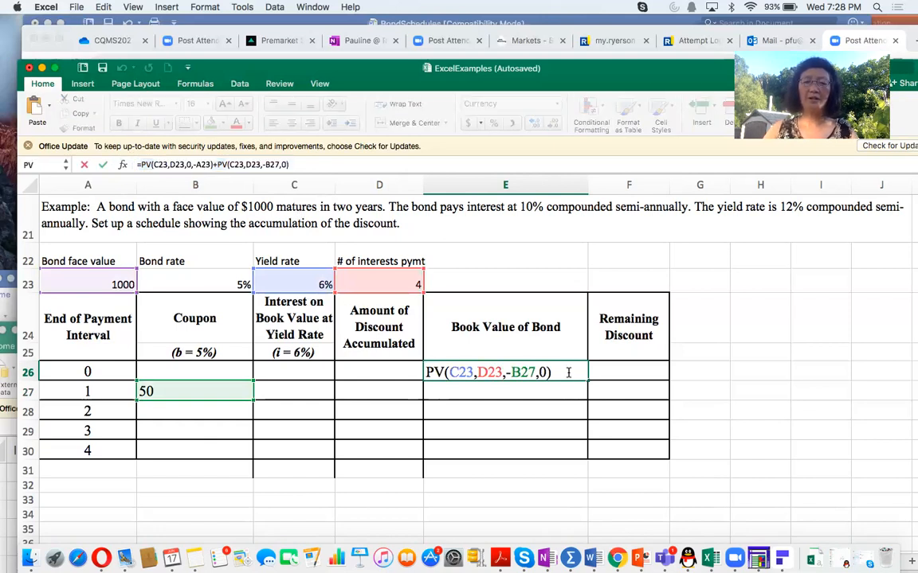
key(Return)
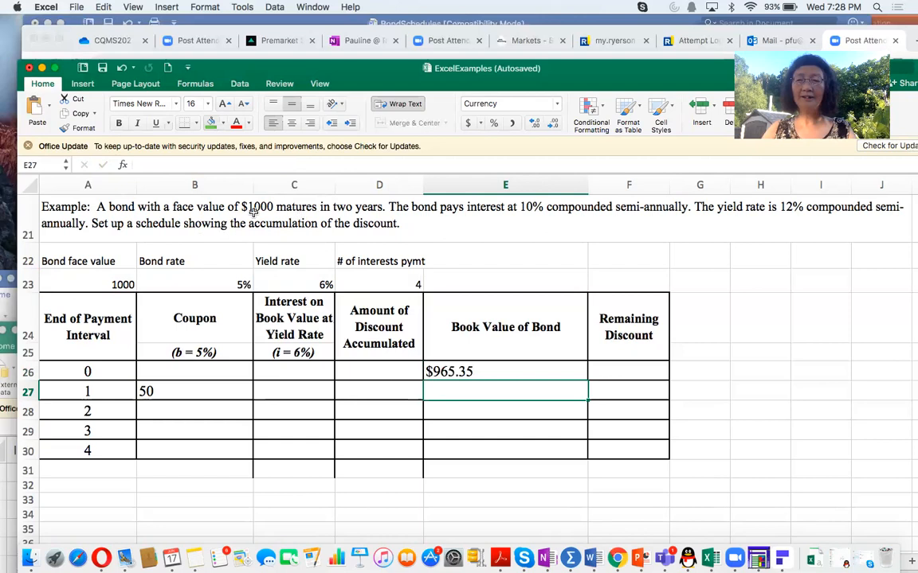
Step: Calculate the interval 0 remaining discount in F26 as bond face value minus book value, =A23-E26
click(629, 364)
text(=)
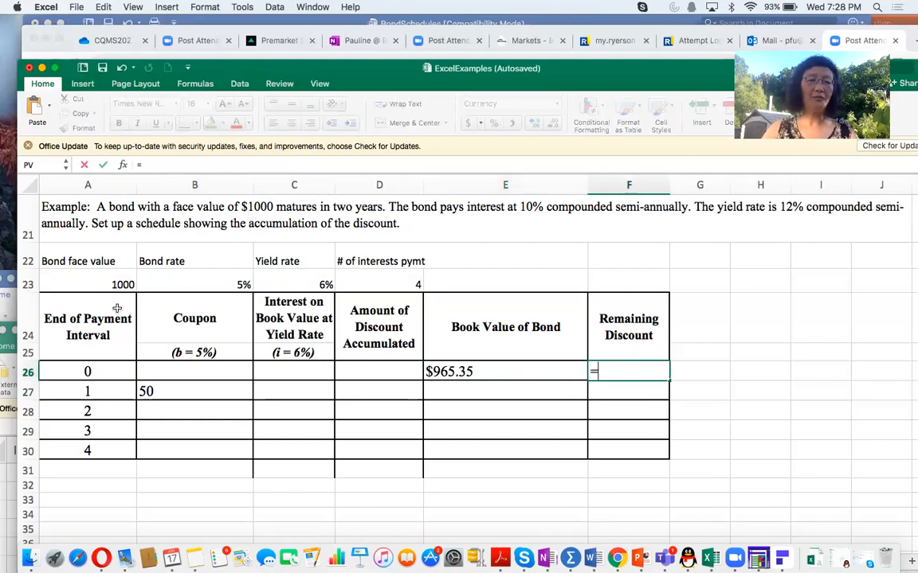
click(105, 278)
text(-)
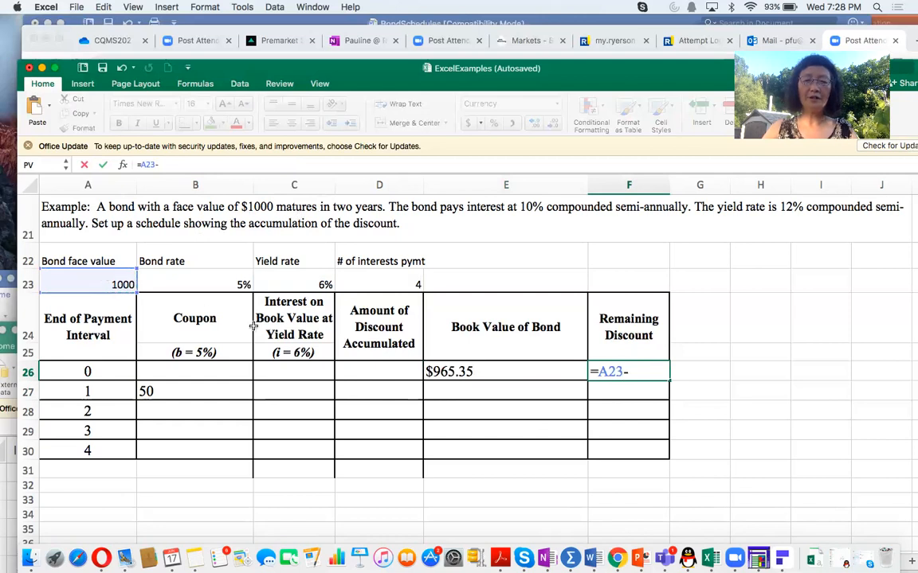
click(484, 372)
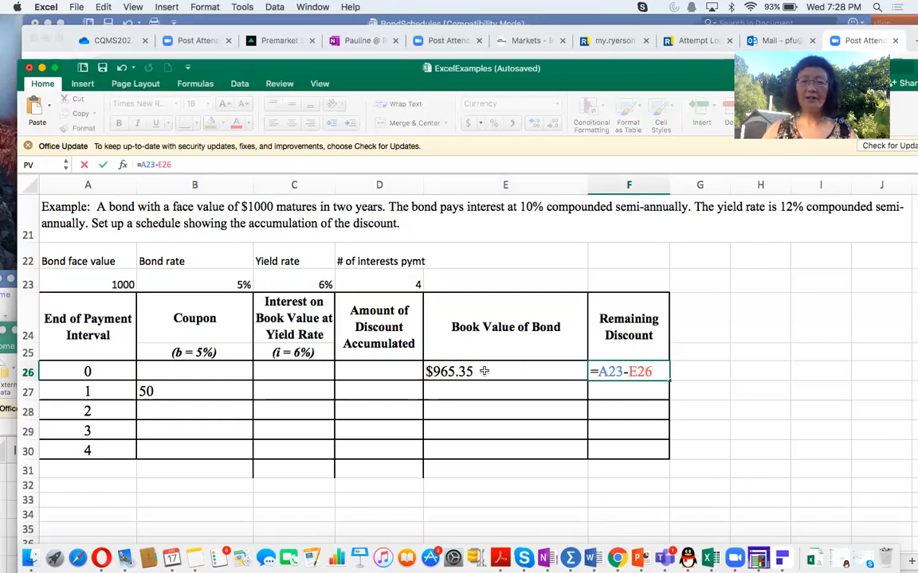
key(Return)
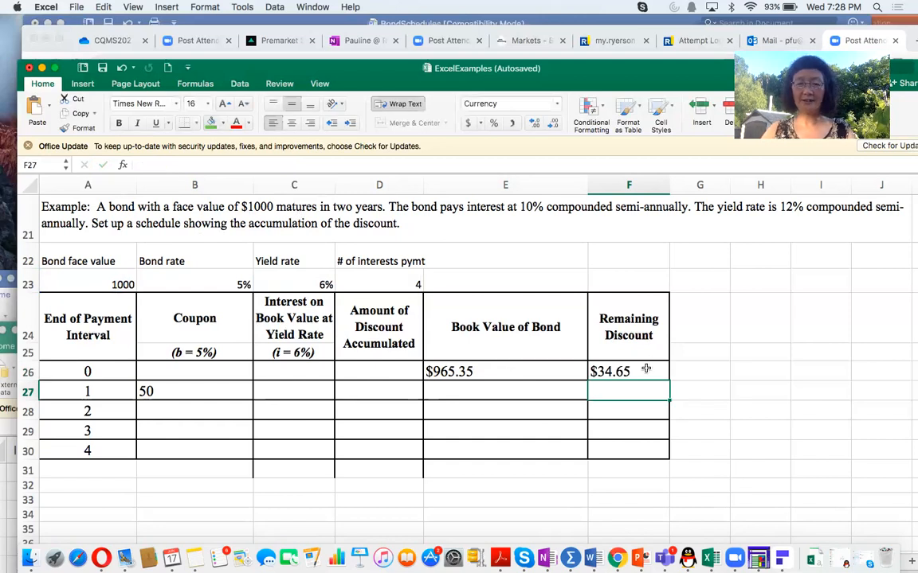
Step: Calculate the interval 1 interest in C27 as previous book value times yield rate, with the column locked and yield rate absolute, =$E26*$C$23
click(285, 389)
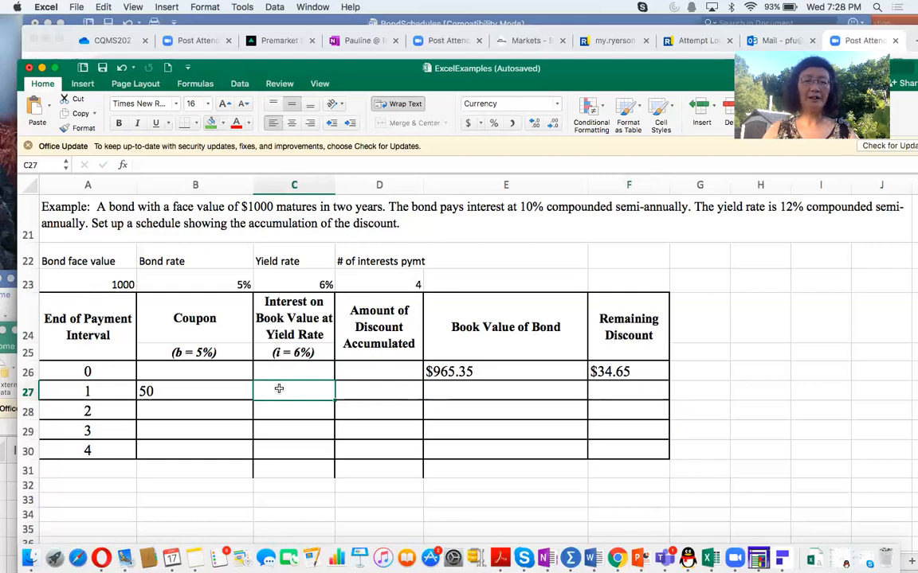
text(=)
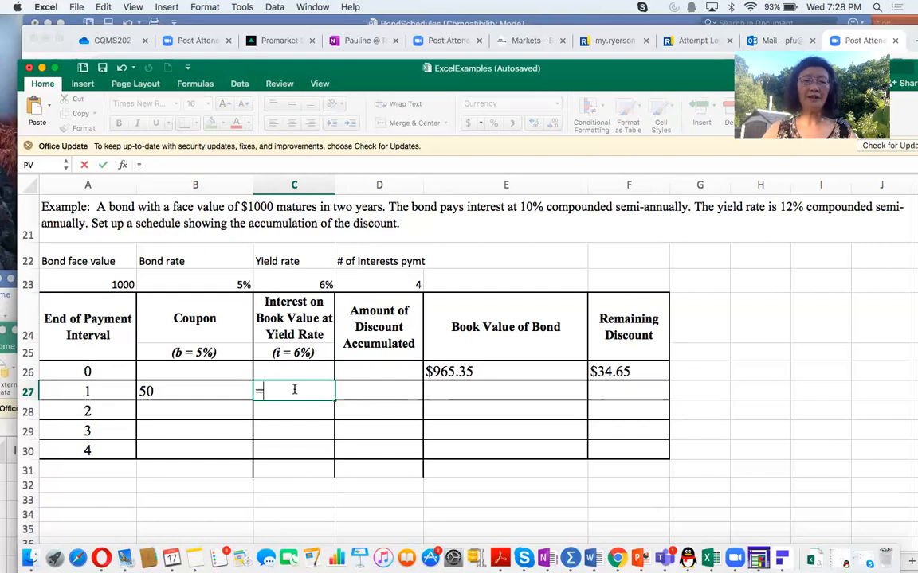
click(431, 374)
text(*)
click(306, 278)
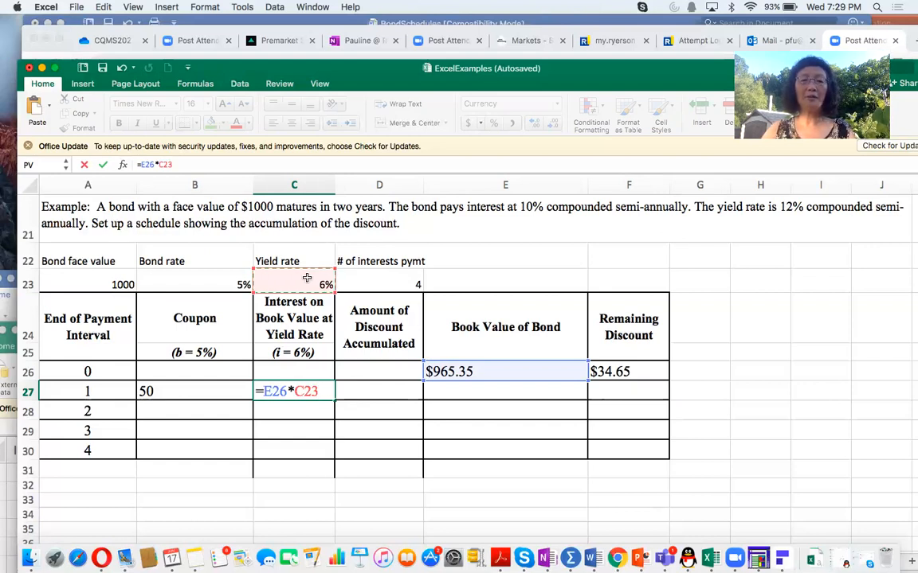
click(265, 391)
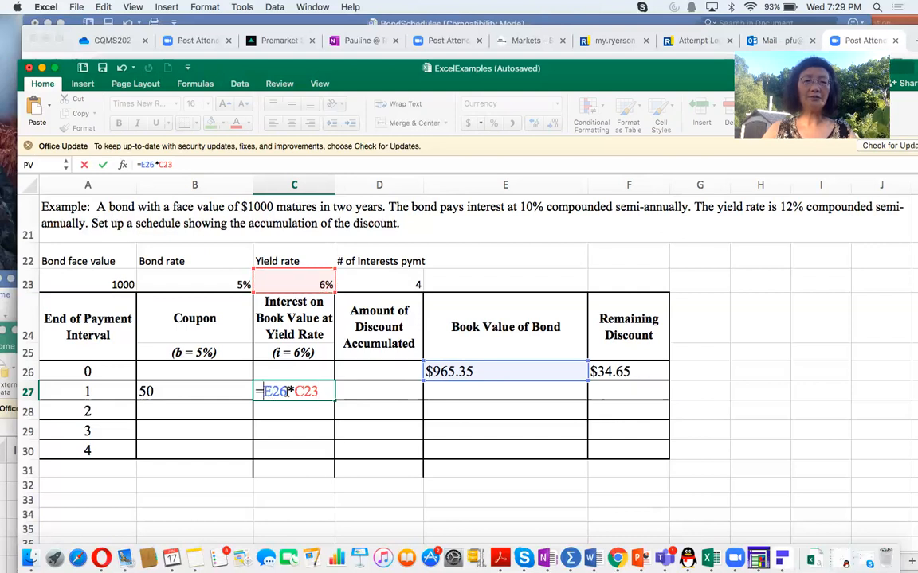
text($)
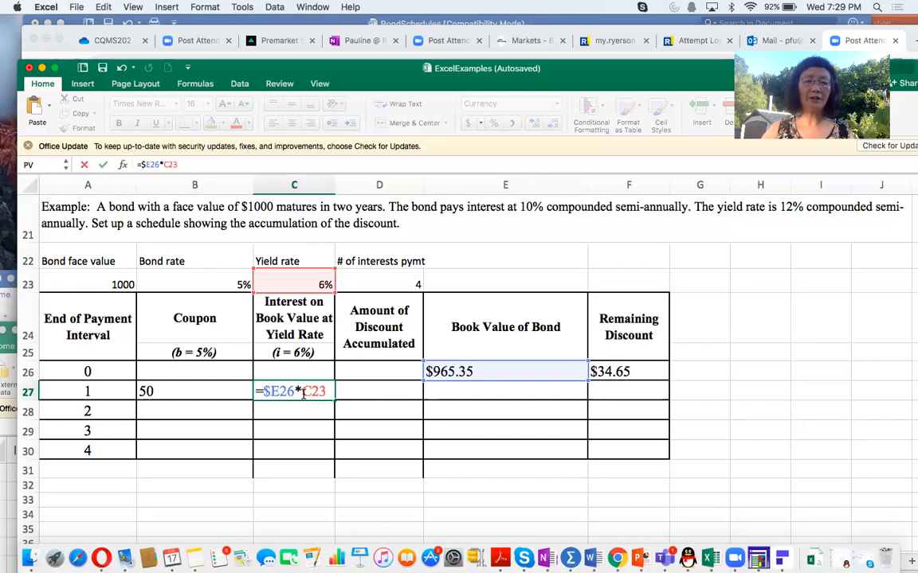
text($C)
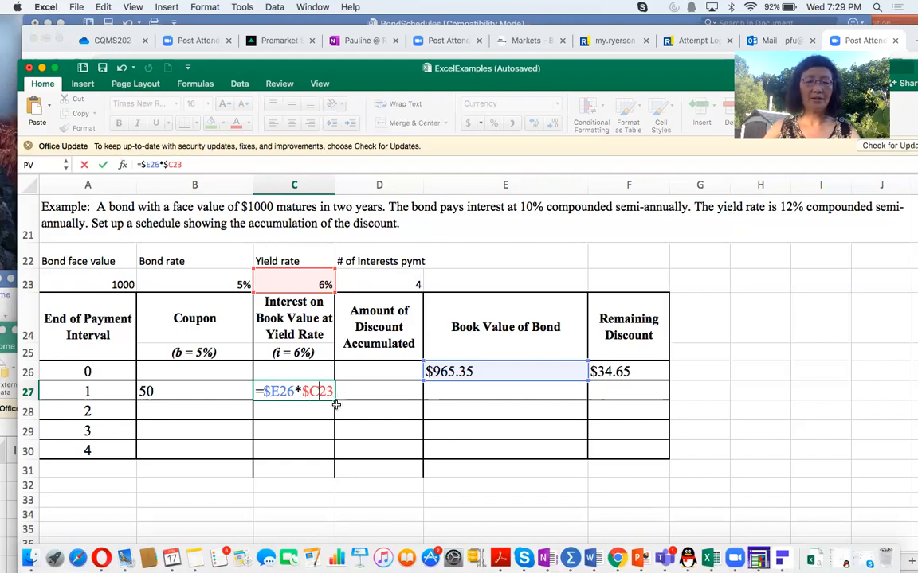
text($)
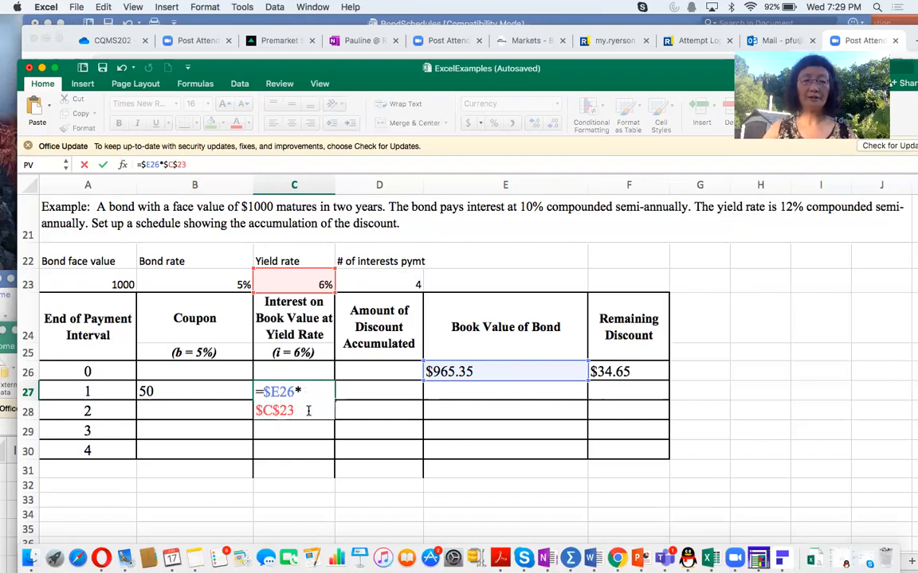
key(Return)
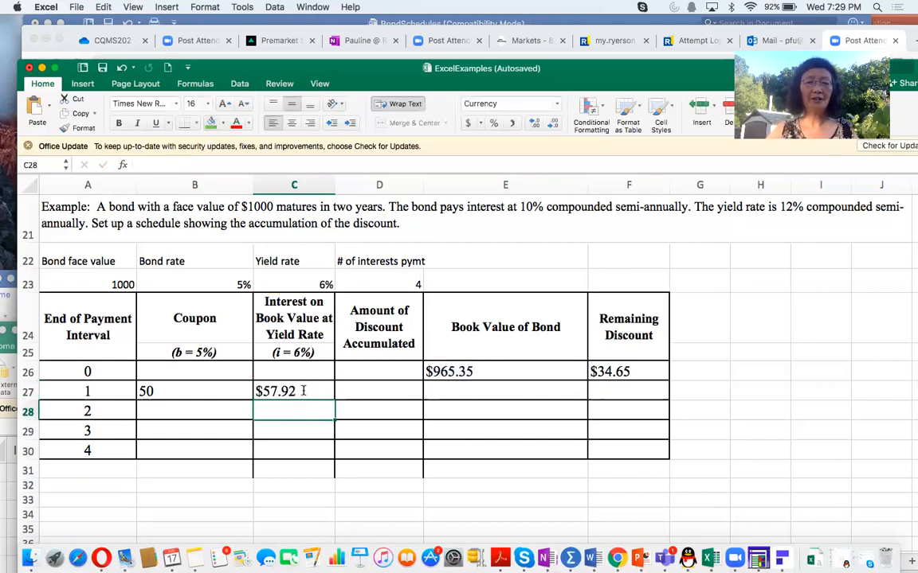
click(302, 391)
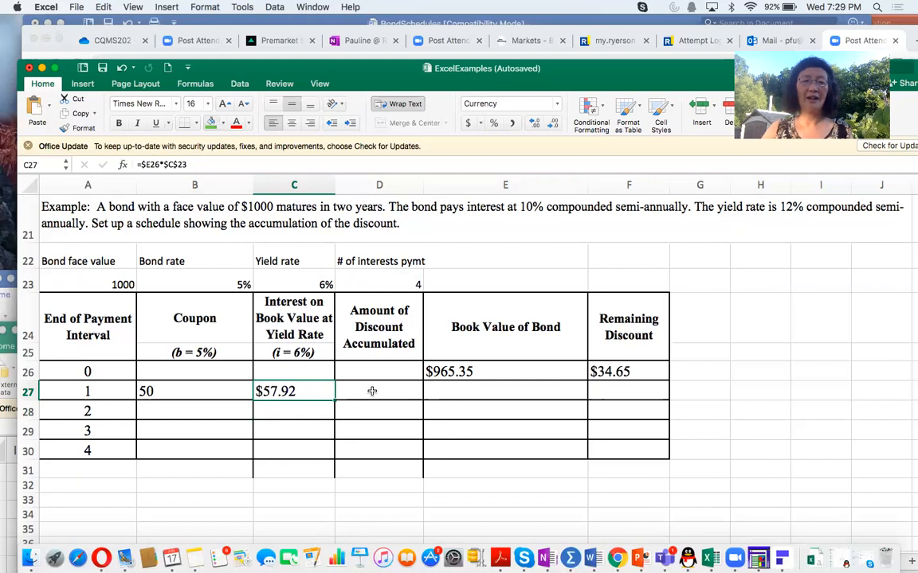
Step: Calculate the interval 1 discount accumulated in D27 as interest minus coupon, with both columns locked, =$C27-$B27
click(363, 391)
text(=)
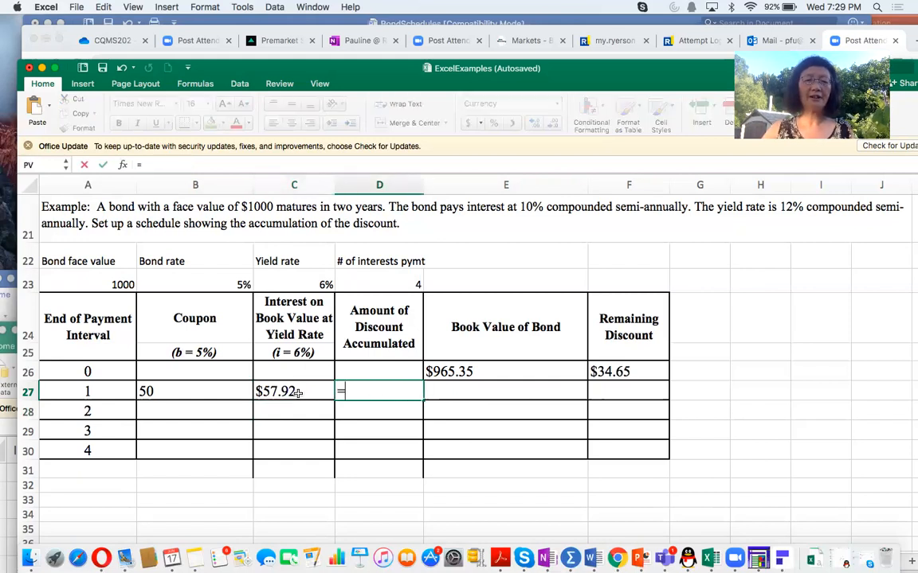
click(292, 391)
text(-)
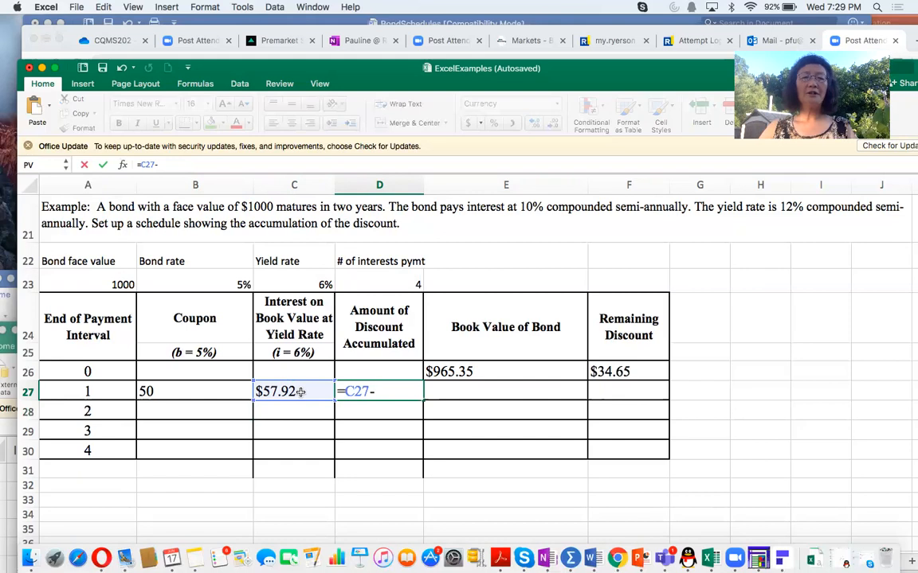
click(190, 390)
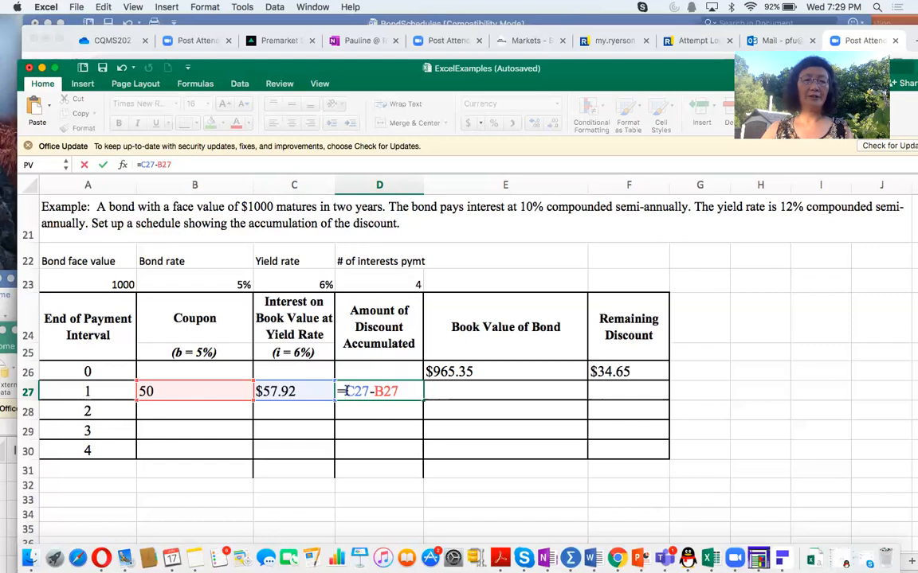
text($)
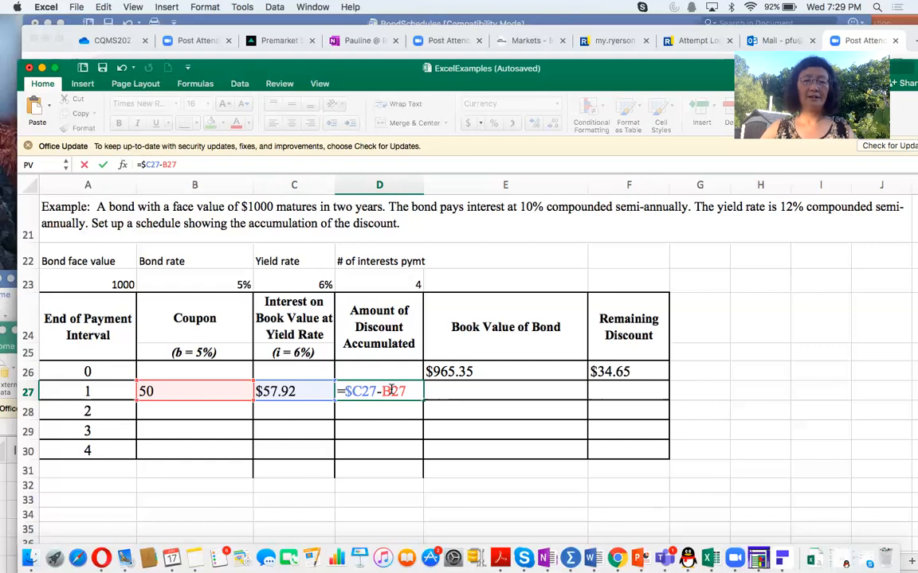
click(384, 391)
text($)
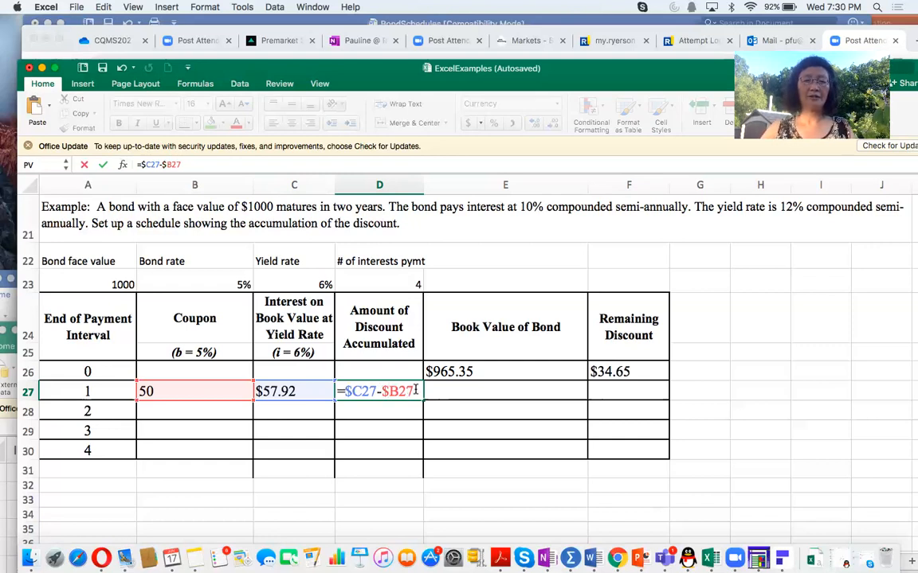
key(Return)
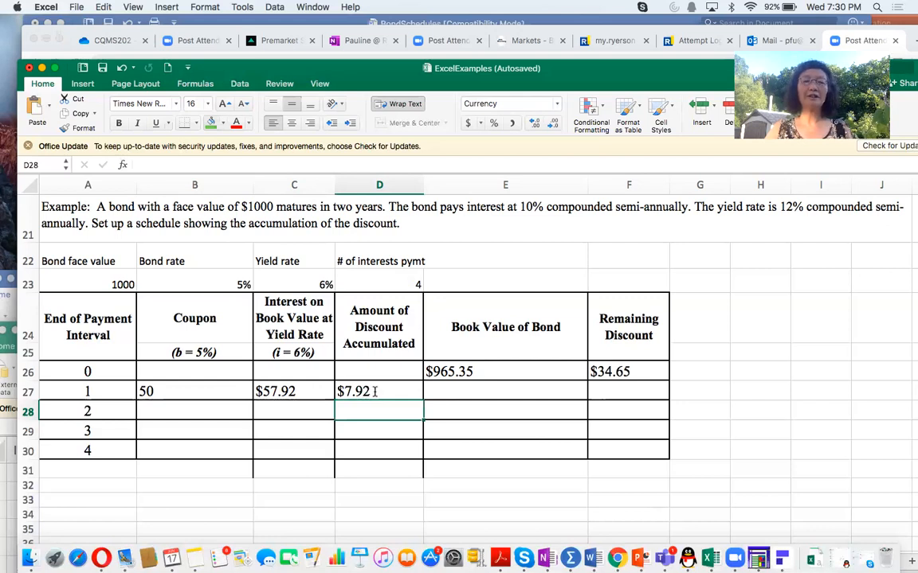
Step: Calculate the interval 1 book value in E27 as previous book value plus discount accumulated, with both columns locked, =$E26+$D27
click(459, 387)
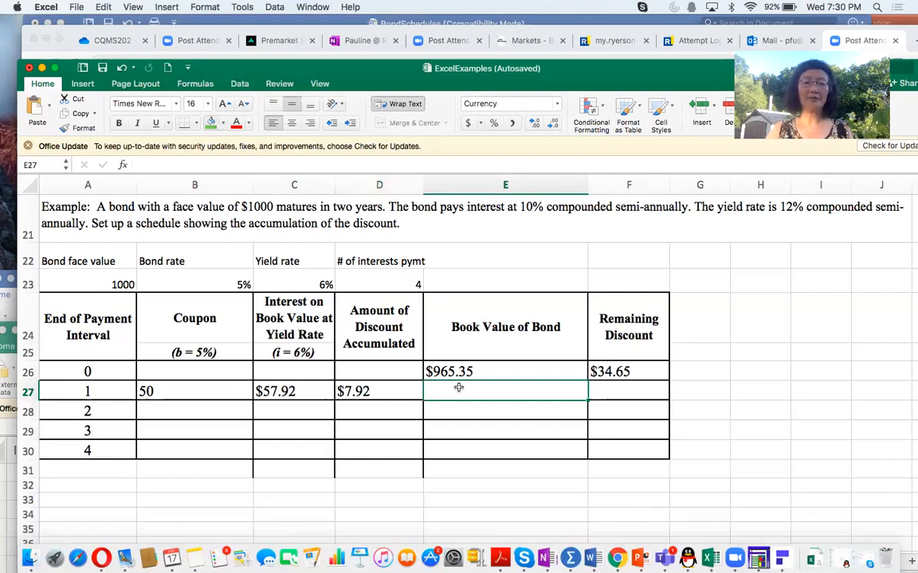
text(=)
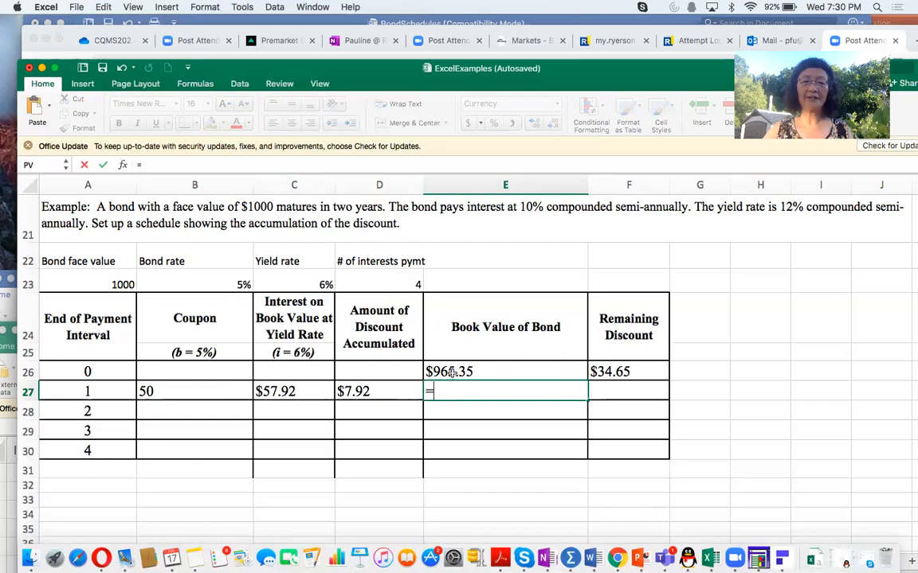
click(451, 372)
text(+)
click(384, 391)
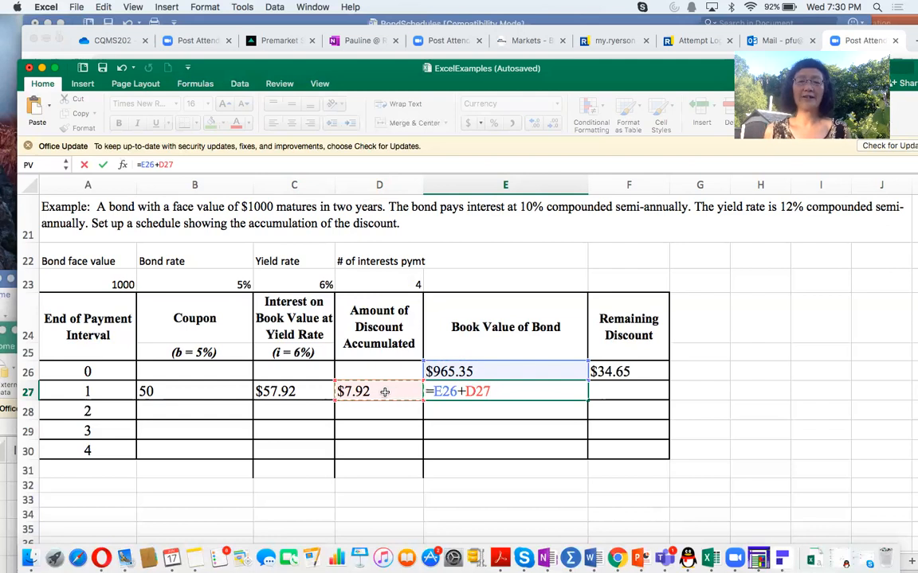
click(433, 392)
text($)
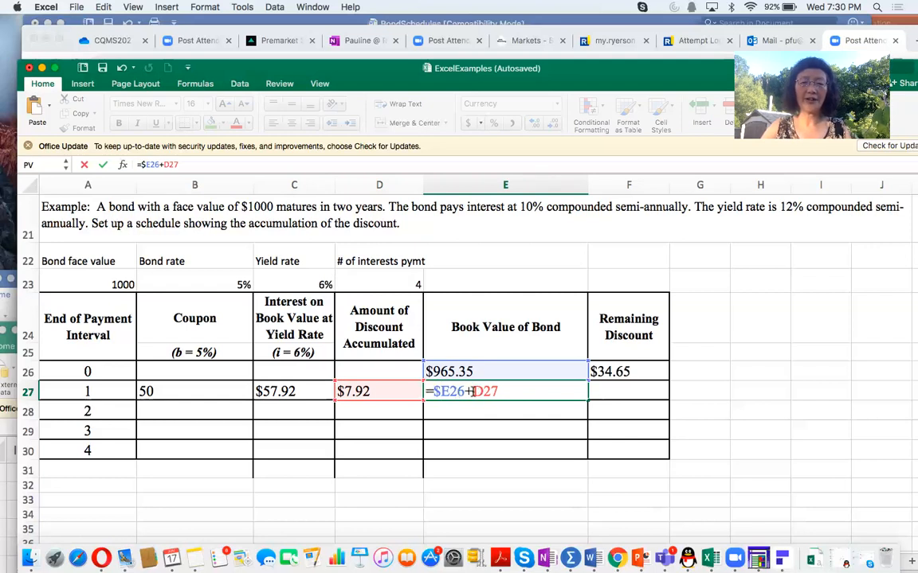
click(477, 392)
text($)
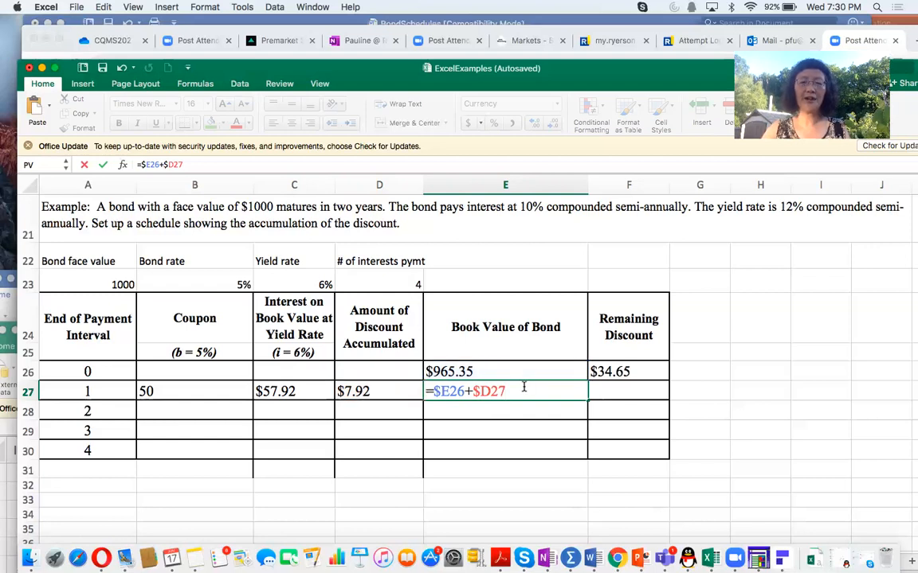
key(Return)
Step: Calculate the interval 1 remaining discount in F27 as absolute bond face value minus column-locked book value, =$A$23-$E27
click(601, 393)
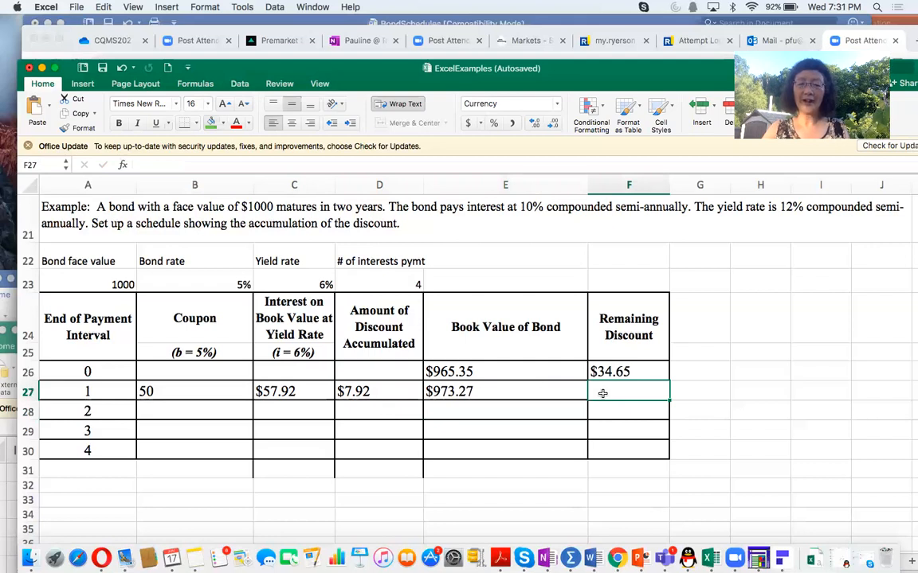
text(=)
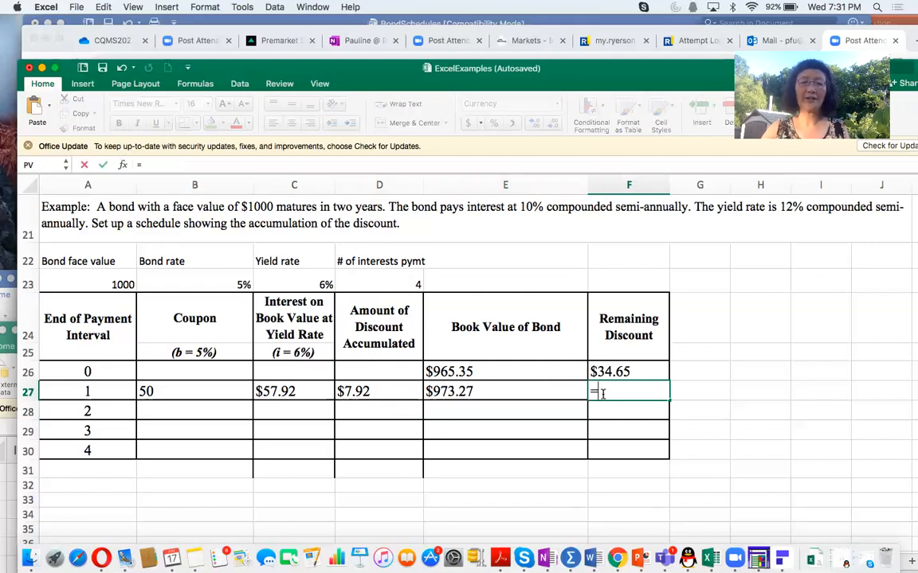
click(93, 284)
text(-)
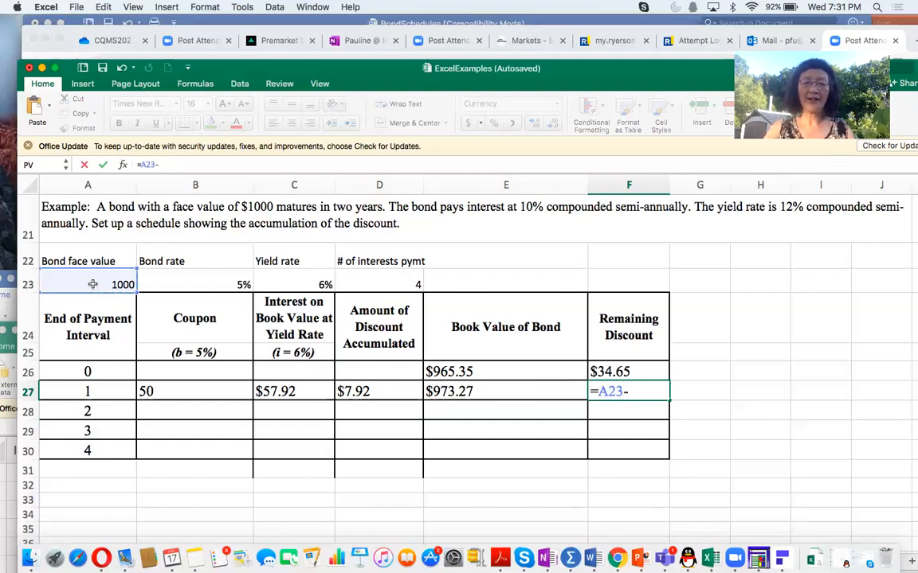
click(430, 391)
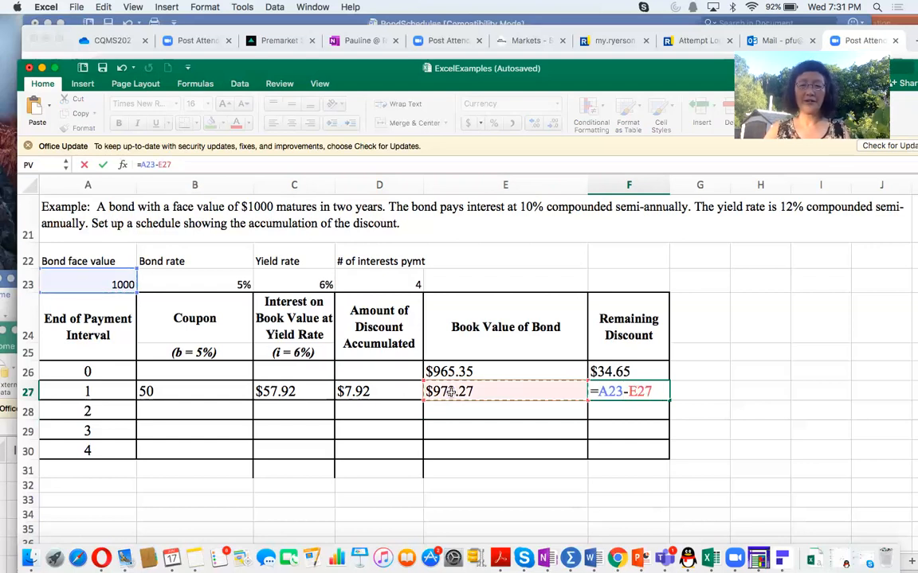
click(601, 391)
text($)
click(620, 391)
text($)
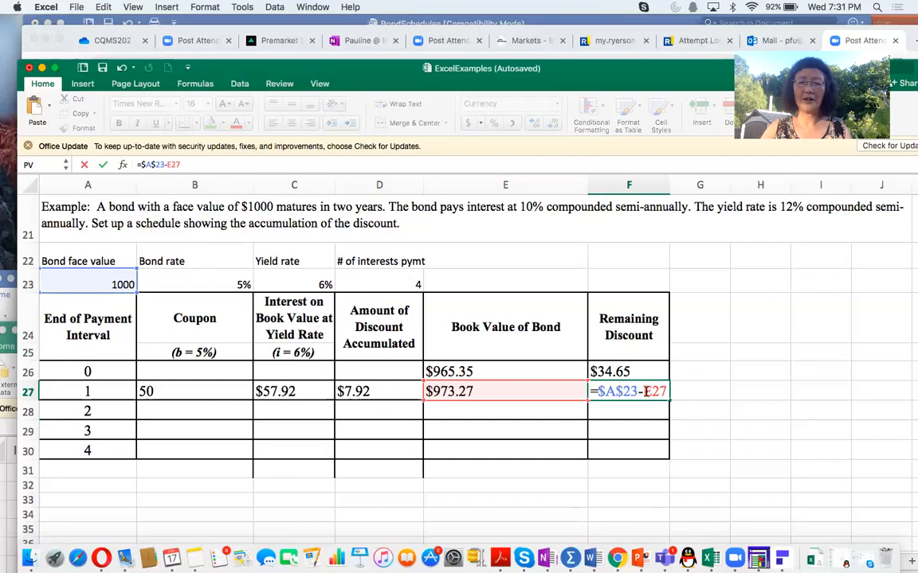
click(645, 391)
text($)
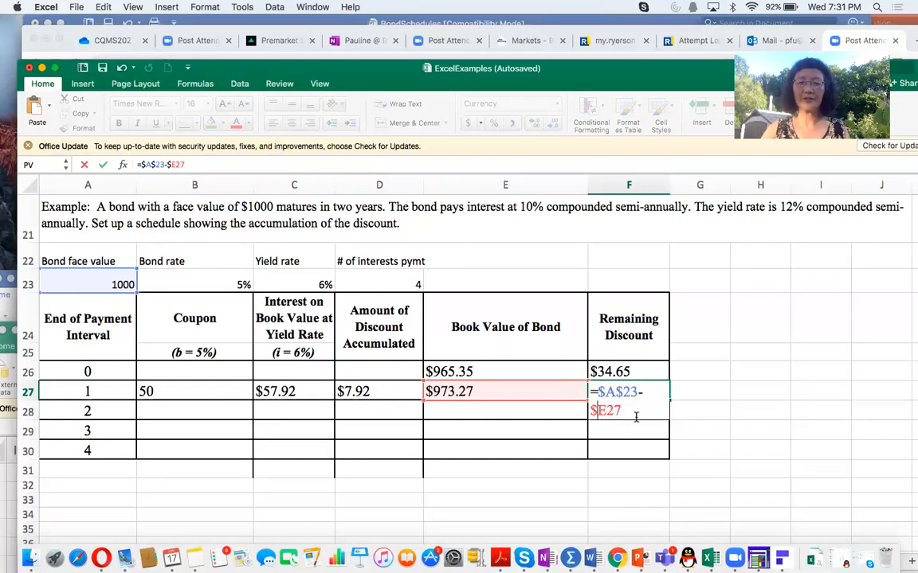
key(Return)
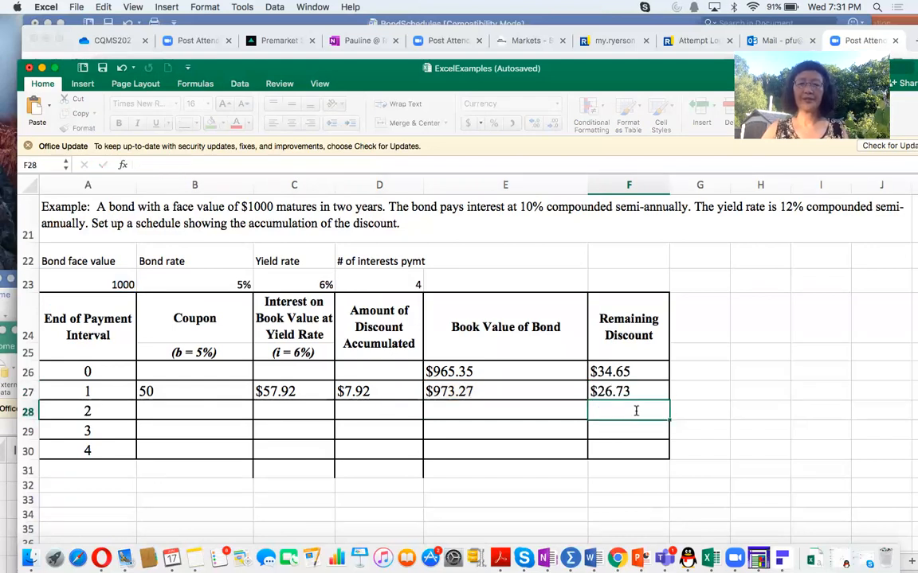
click(635, 390)
drag(186, 165, 136, 164)
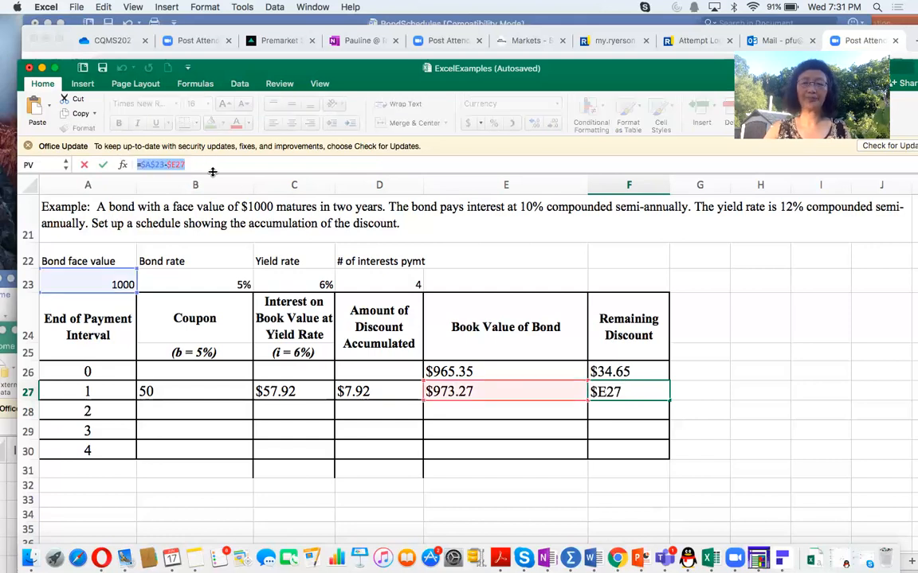
key(Return)
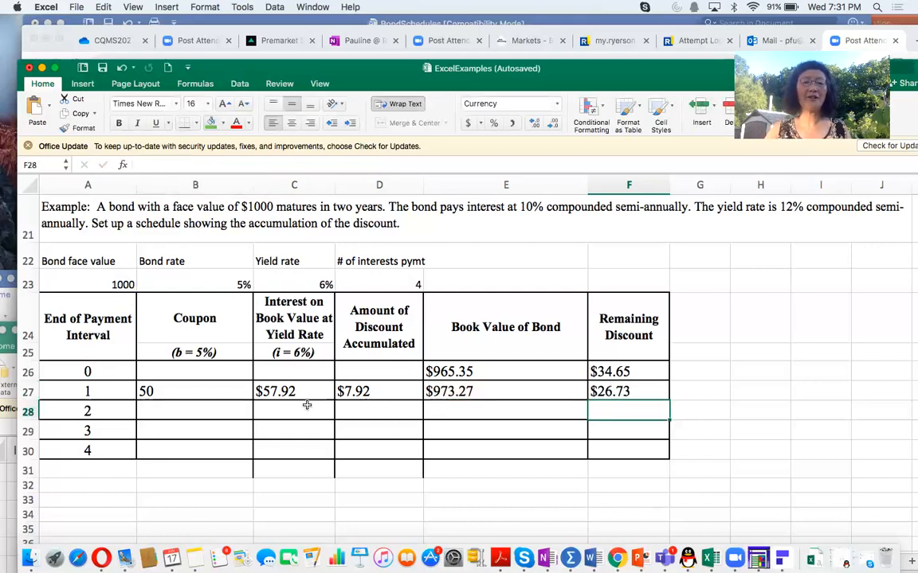
Step: Fill the interval 1 formulas in B27:F27 down through row 30 to complete intervals 2 to 4
drag(172, 389, 619, 391)
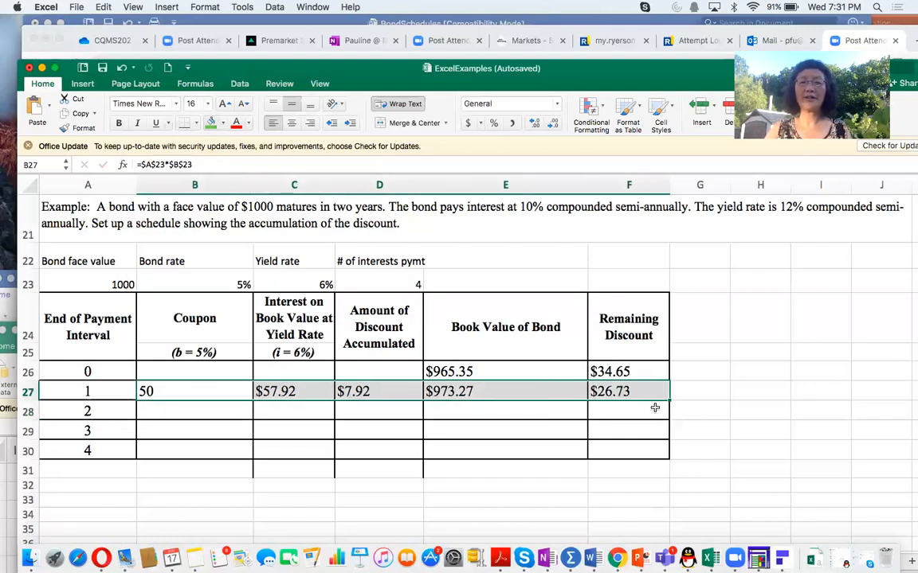
drag(668, 400, 668, 458)
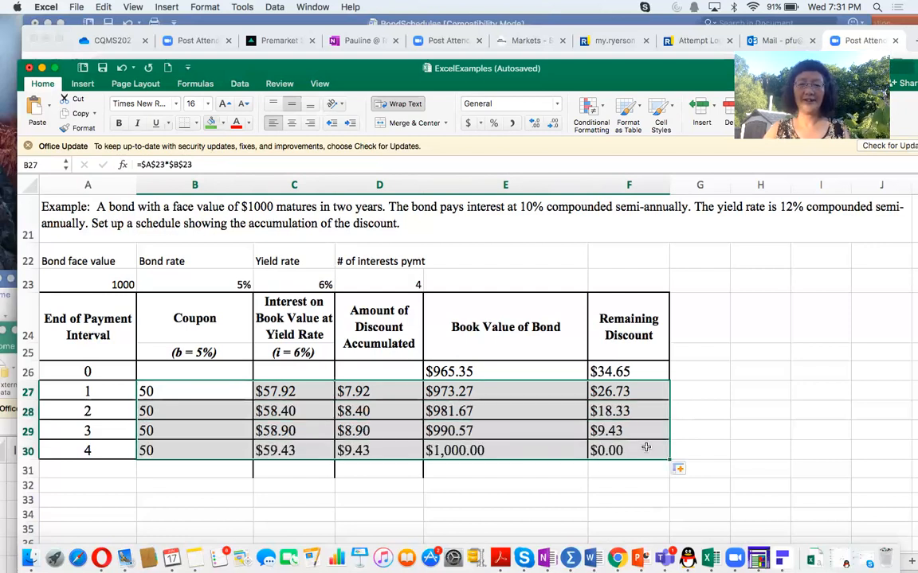
click(620, 451)
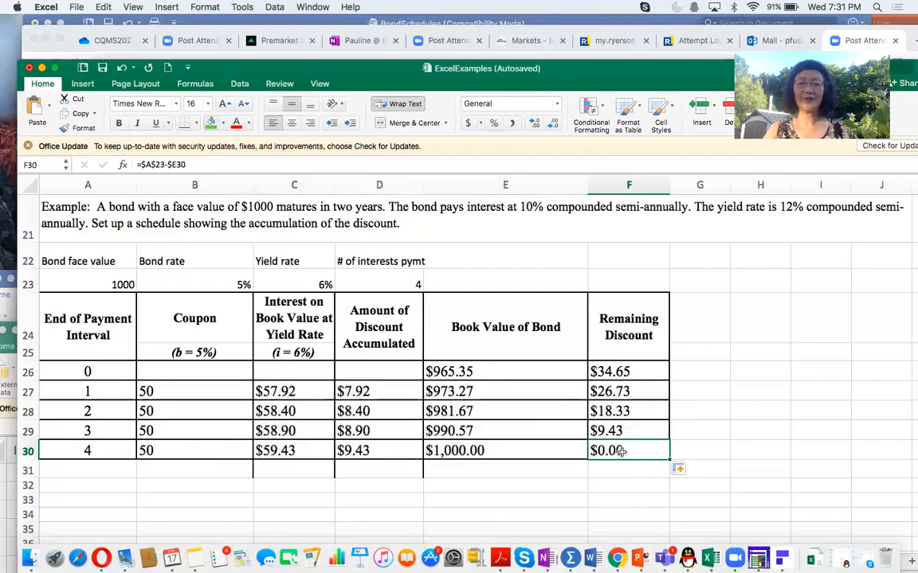
click(472, 450)
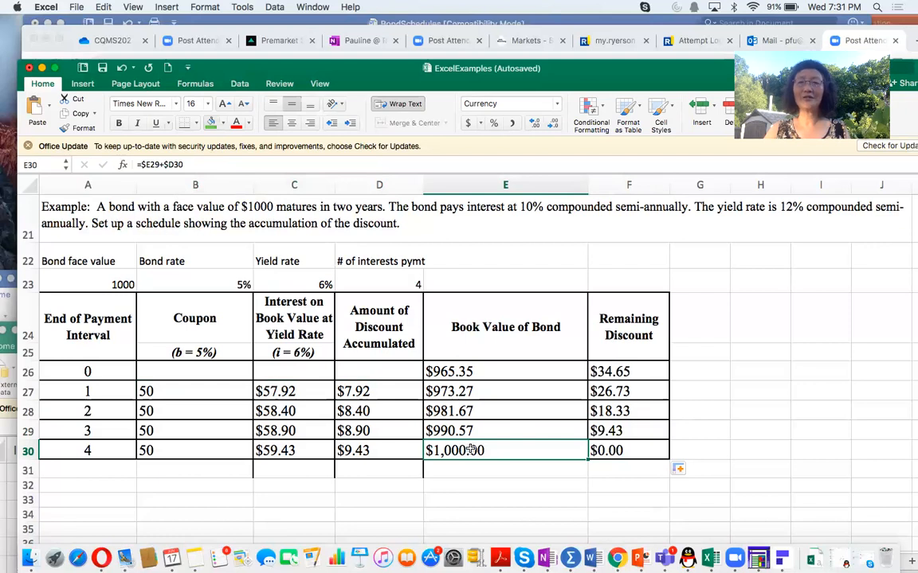
Step: Label A31 as Total, sum the coupons in B31 with =SUM(B27:B30), and fill the sum across to D31
click(96, 470)
text(Toa)
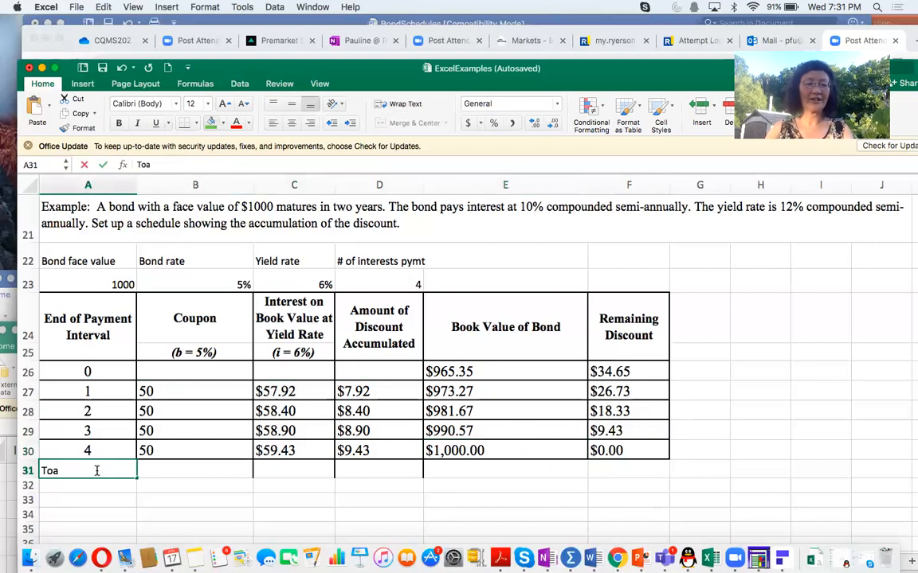
key(BackSpace)
text(tal)
click(161, 468)
text(=sum()
drag(205, 387, 204, 456)
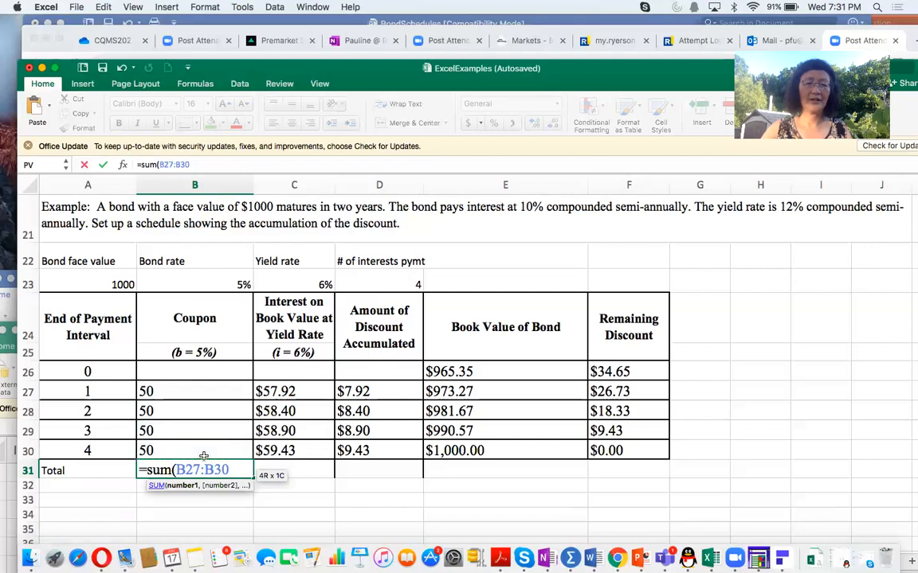
key(Return)
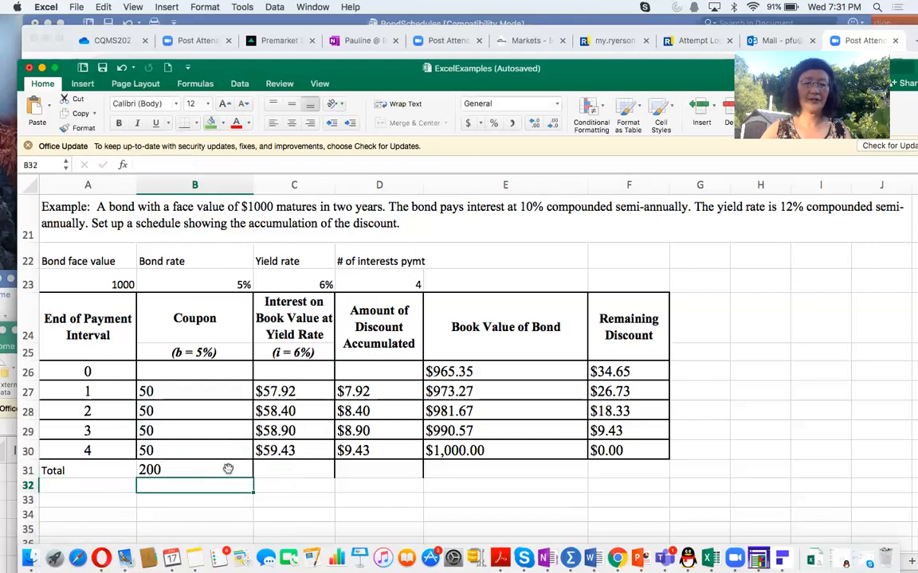
click(228, 470)
drag(343, 475, 410, 475)
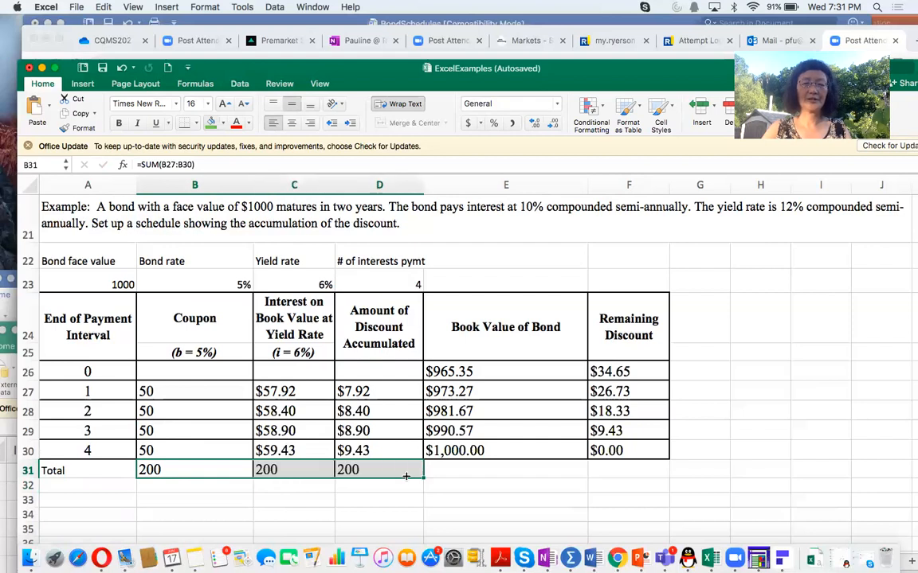
Step: Highlight the total discount accumulated in D31 and the interval 0 remaining discount in F26 with green fill
click(363, 471)
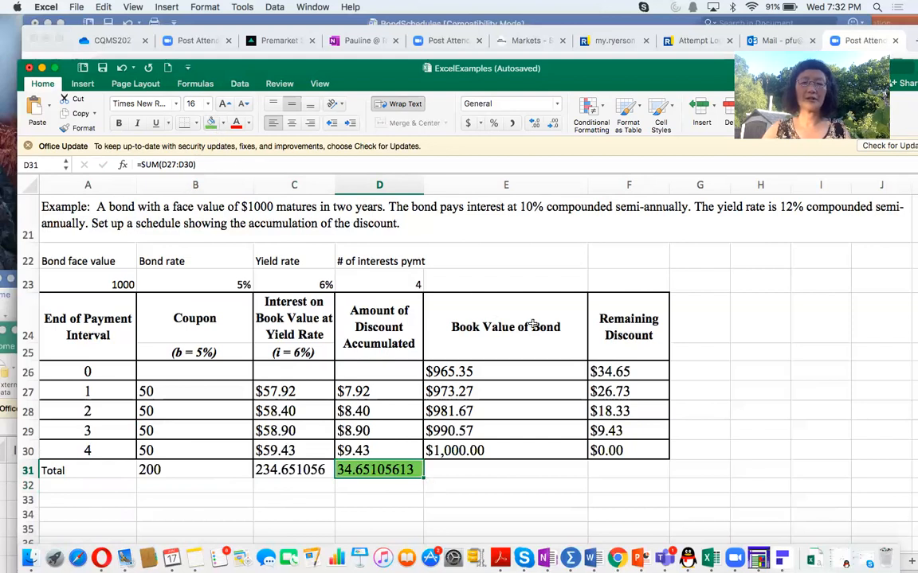
click(606, 372)
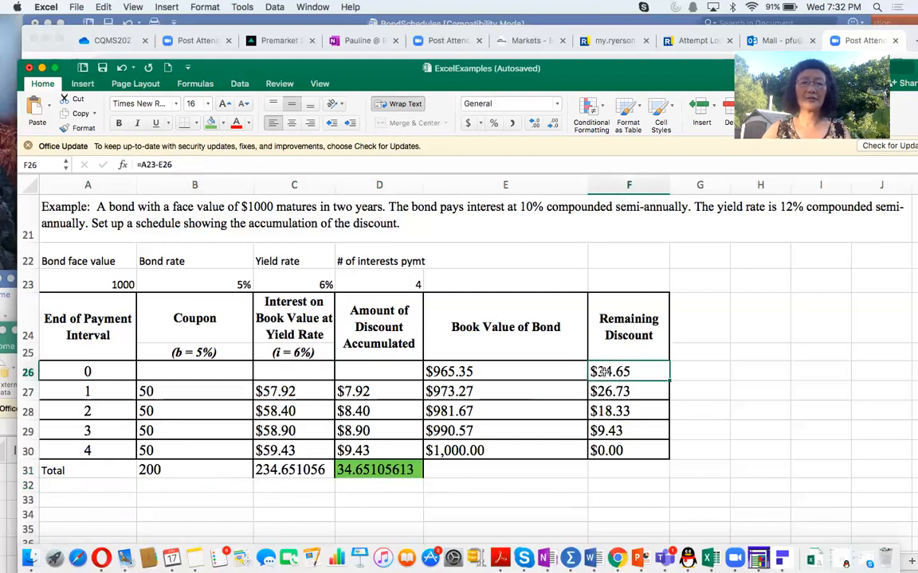
click(210, 123)
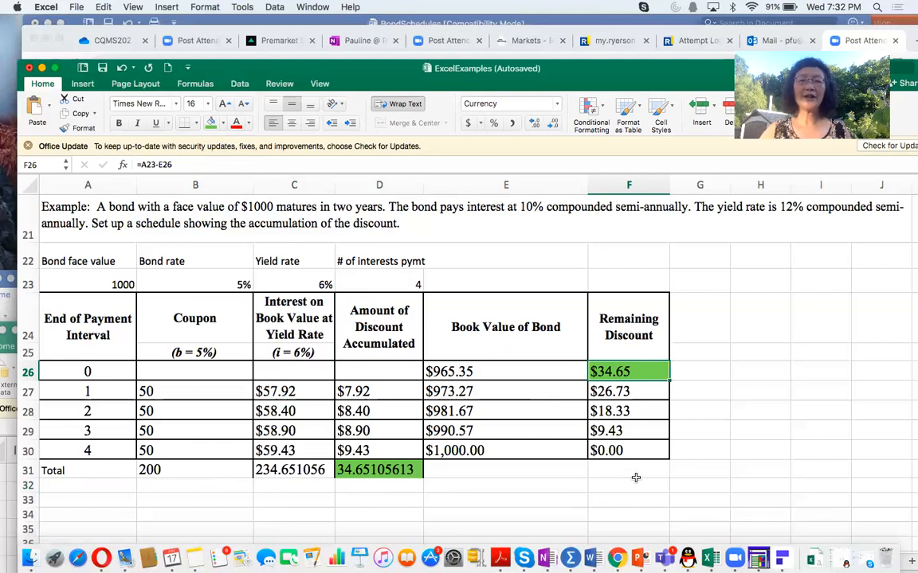
Step: Compare the bond rate and yield rate of the premium amortization schedule with those of the discount accumulation schedule
scroll(635, 477, up, 10)
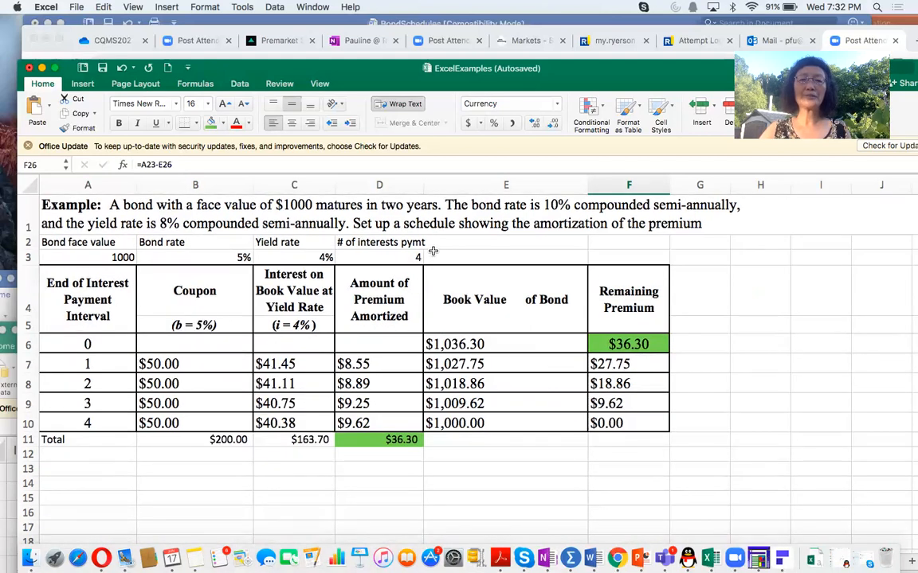
click(473, 346)
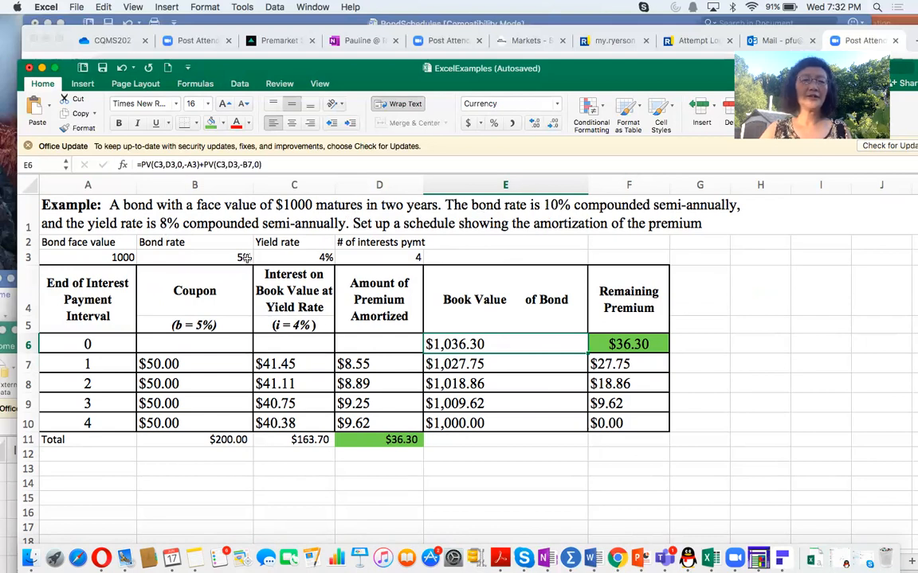
drag(224, 259, 304, 258)
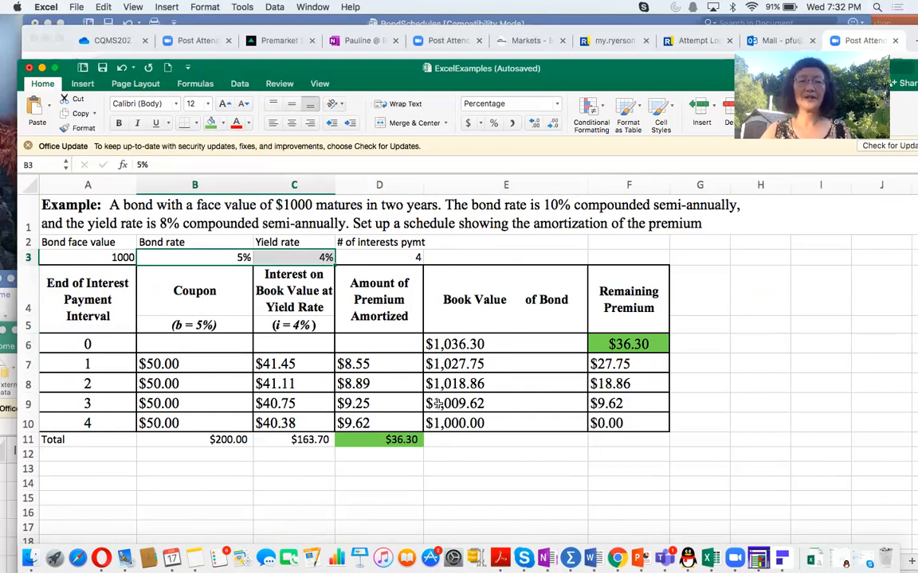
scroll(406, 374, down, 5)
scroll(438, 404, down, 2)
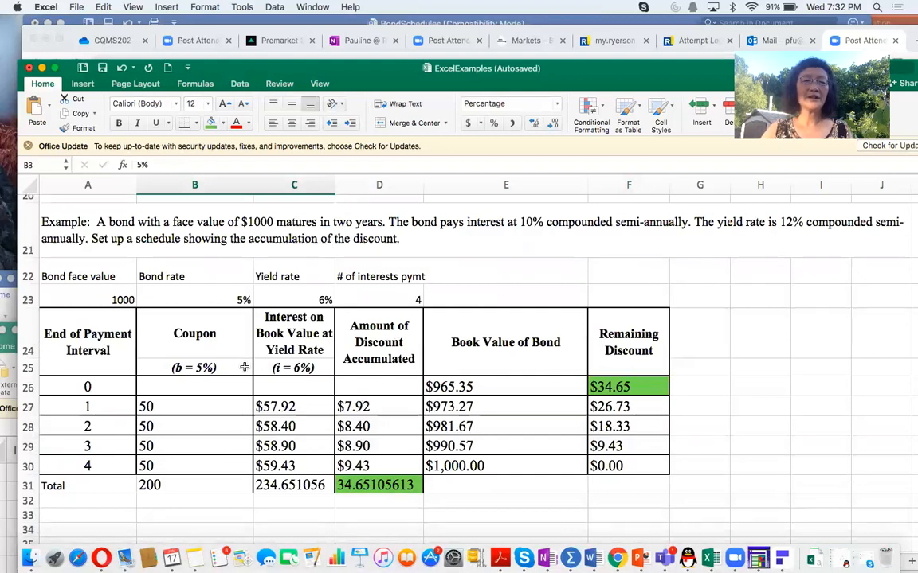
drag(172, 301, 293, 297)
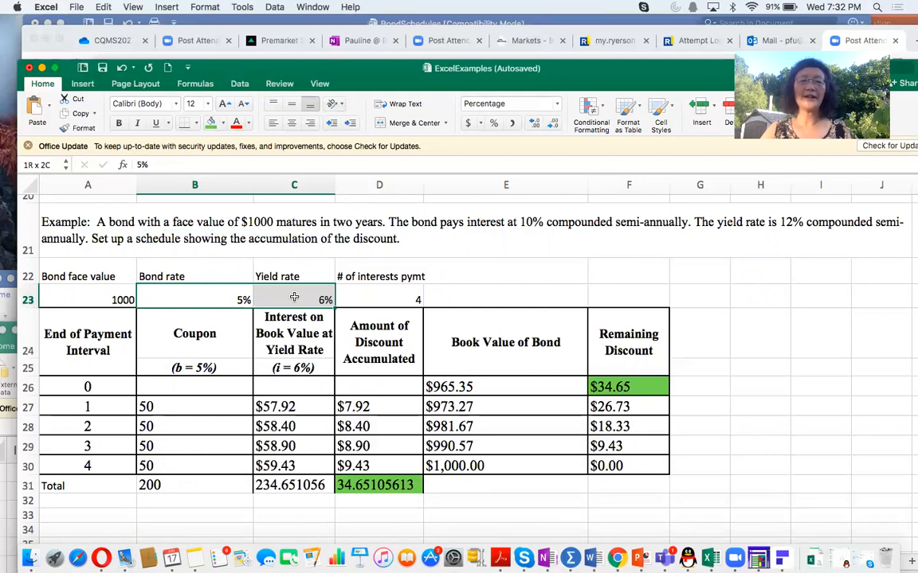
drag(294, 297, 294, 297)
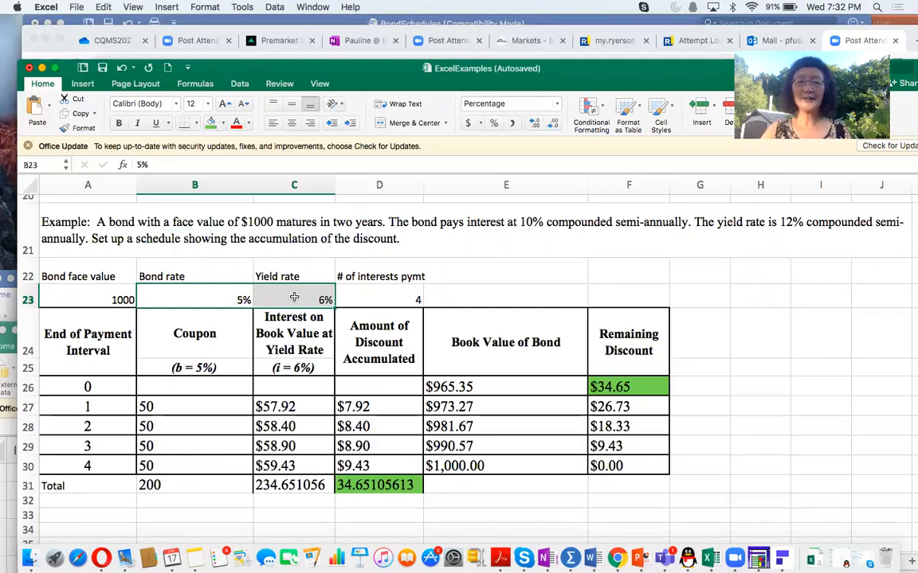